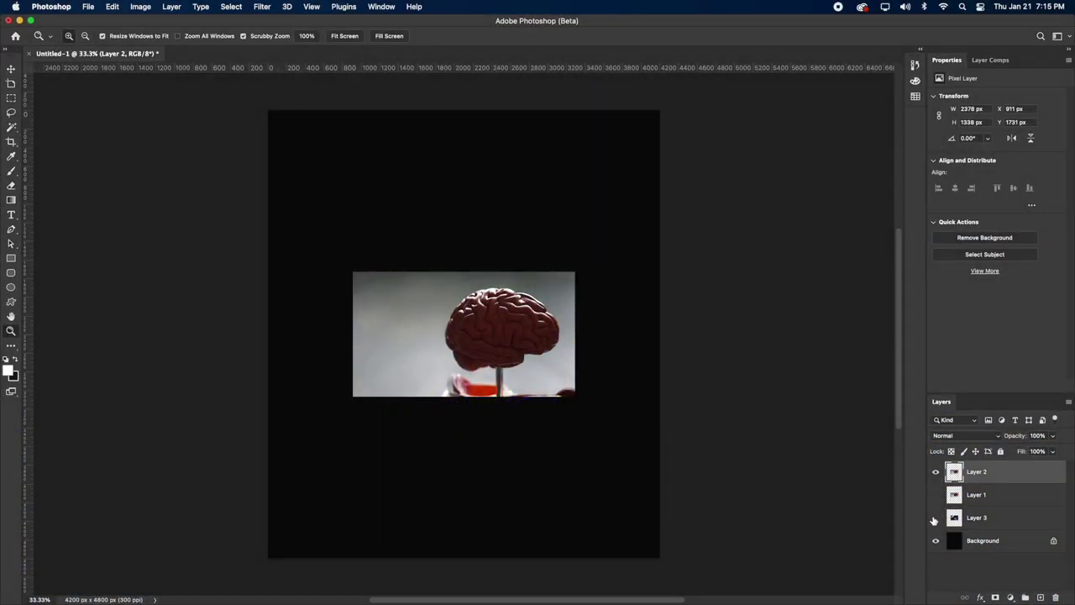
- Remove the left strip of the brain photo's background on Layer 2 using a rectangular marquee selection
click(11, 97)
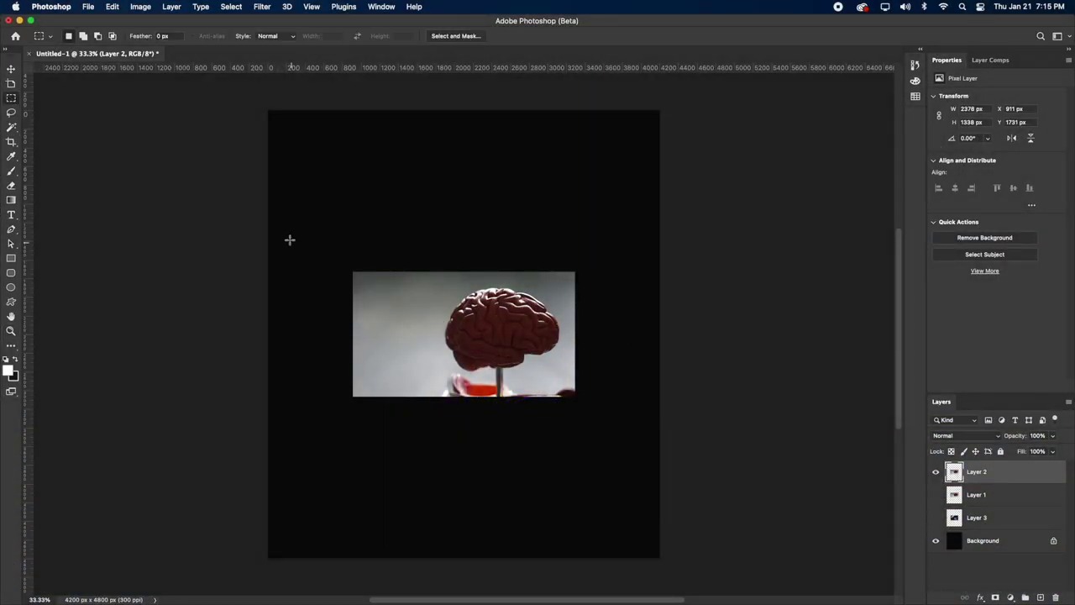
key(BackSpace)
key(super+d)
- Enlarge the trimmed brain photo proportionally to about 4408 × 3517 px and shift it left so the whole brain fits on the canvas
key(super+t)
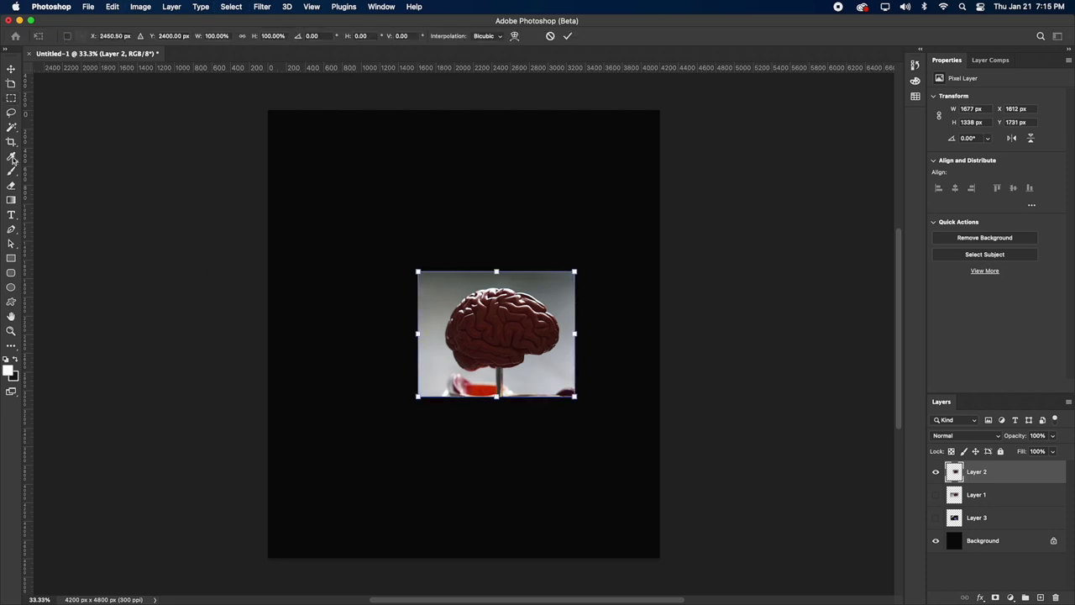
drag(421, 271, 267, 194)
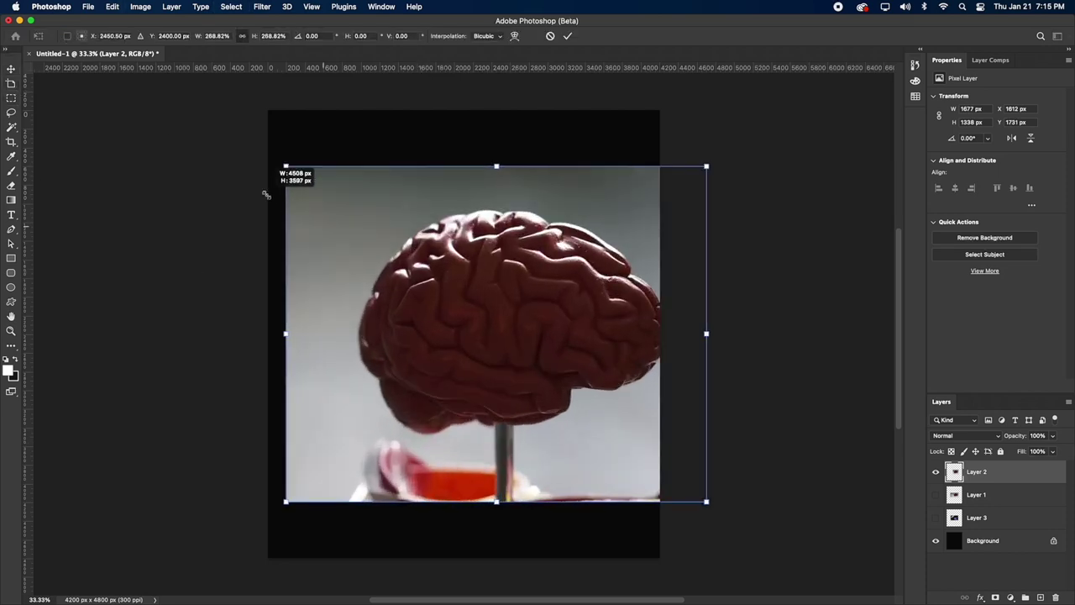
drag(615, 290, 550, 289)
drag(646, 172, 642, 175)
drag(565, 225, 576, 224)
key(Return)
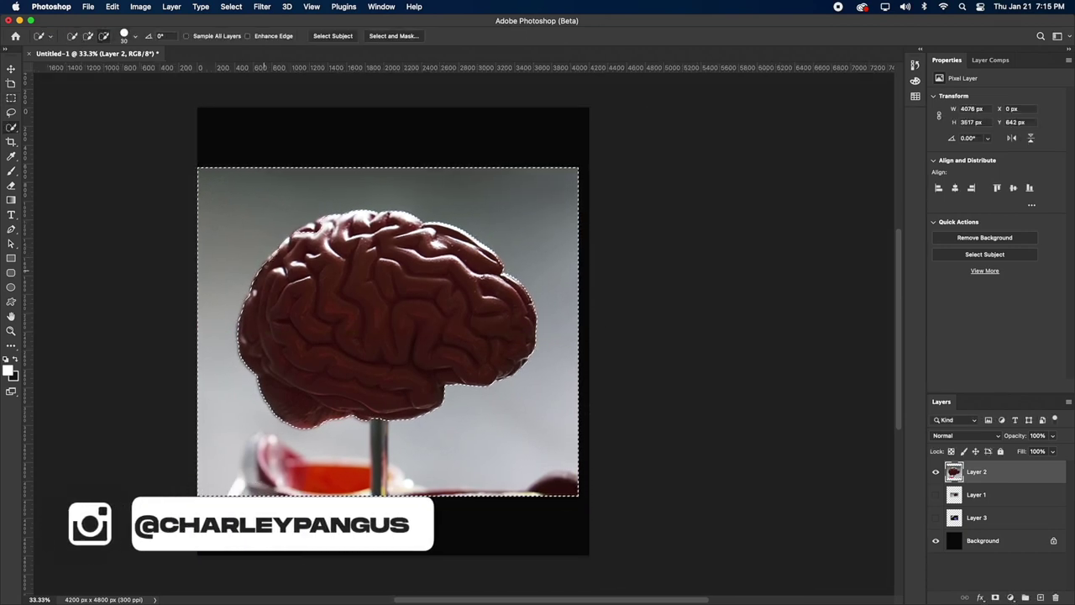
- Try deleting the selected grey background around the brain on Layer 2, and undo the deletion
click(231, 6)
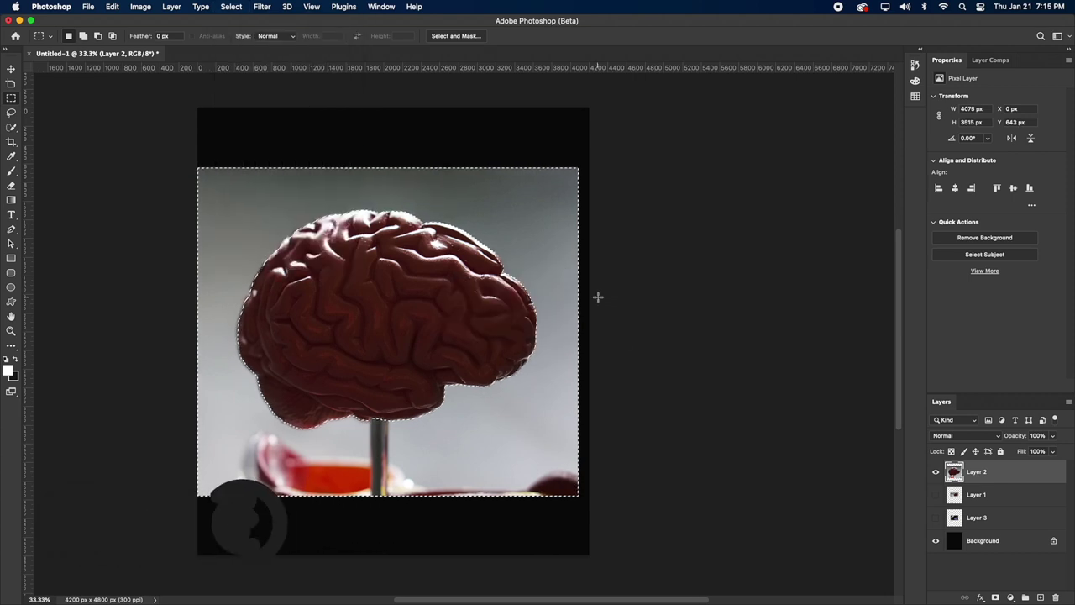
key(Delete)
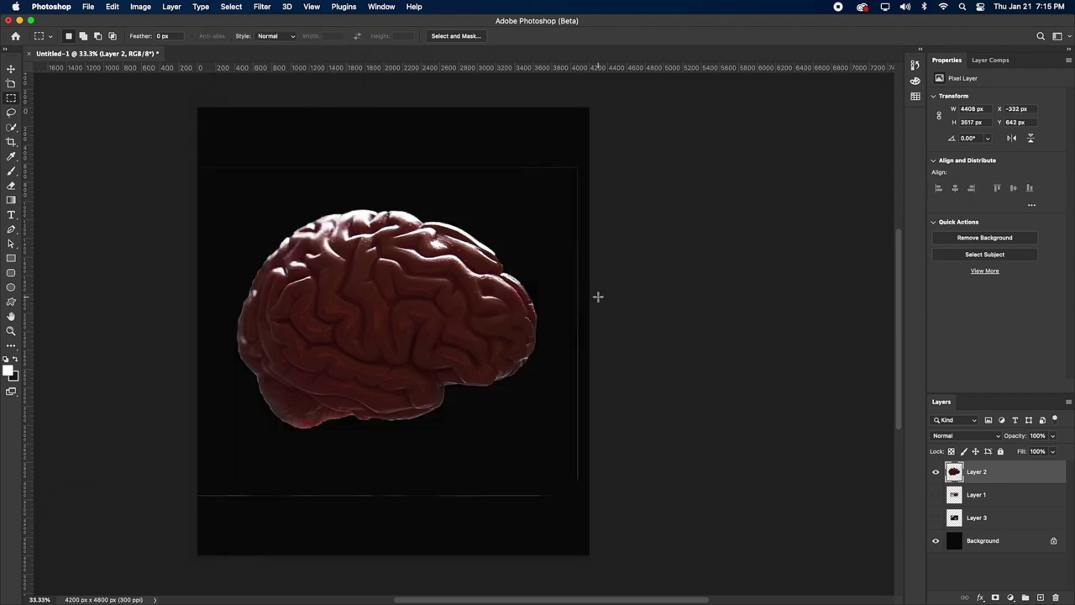
key(super+z)
- Try smoothing the background selection and deleting the background again, undo it, and clear the selection
right_click(366, 211)
click(141, 6)
mouse_move(233, 6)
mouse_move(252, 163)
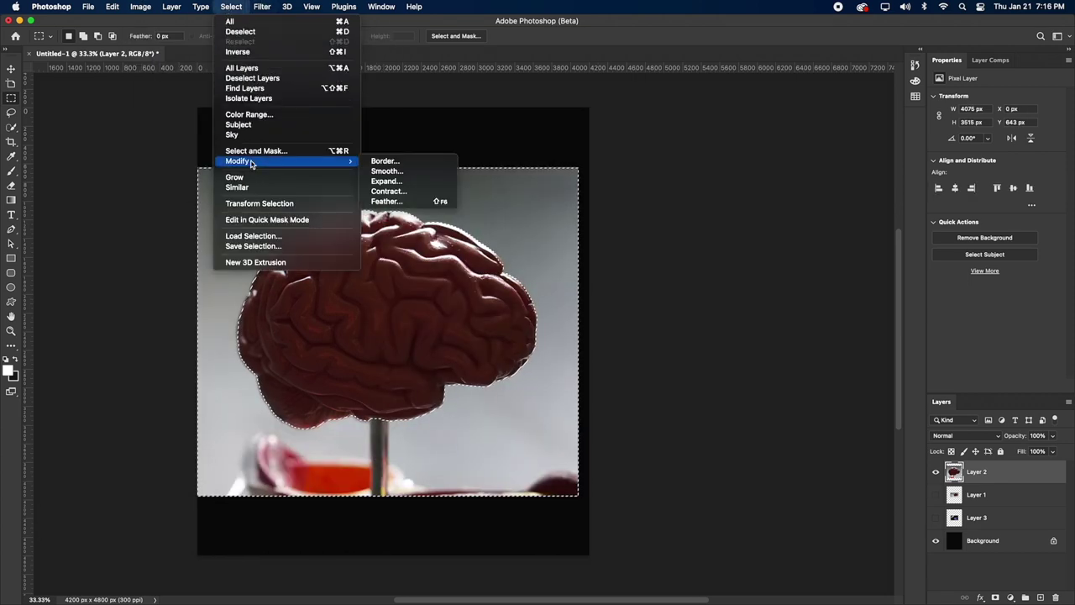
click(386, 172)
click(597, 300)
key(Delete)
key(super+d)
key(super+z)
key(super+z)
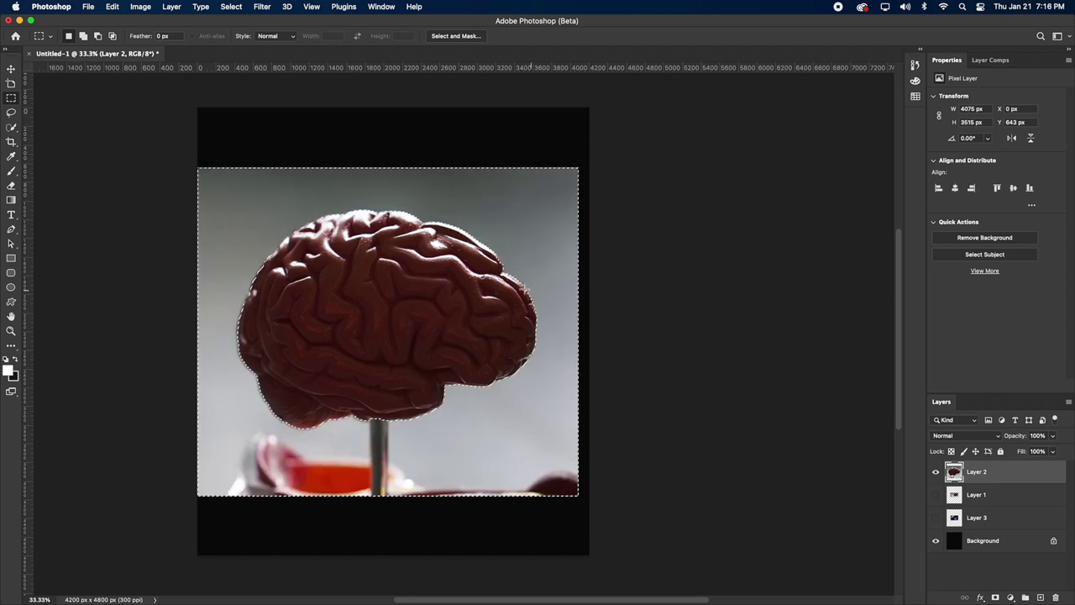
key(super+d)
- Cut the brain out of Layer 2 with Select Subject, discard the leftover background layer, and paste the cutout as a new layer
click(984, 254)
key(super+x)
key(Delete)
key(super+v)
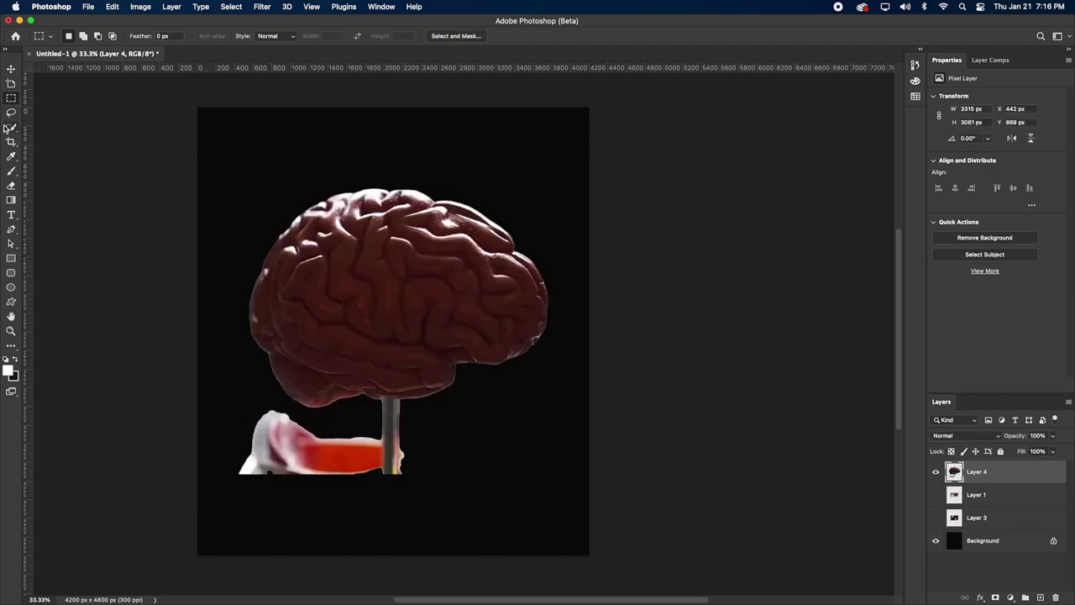
- Delete the metal stand and red base below the brain using a freehand lasso selection
click(11, 111)
drag(231, 382, 342, 417)
drag(460, 565, 227, 387)
key(Delete)
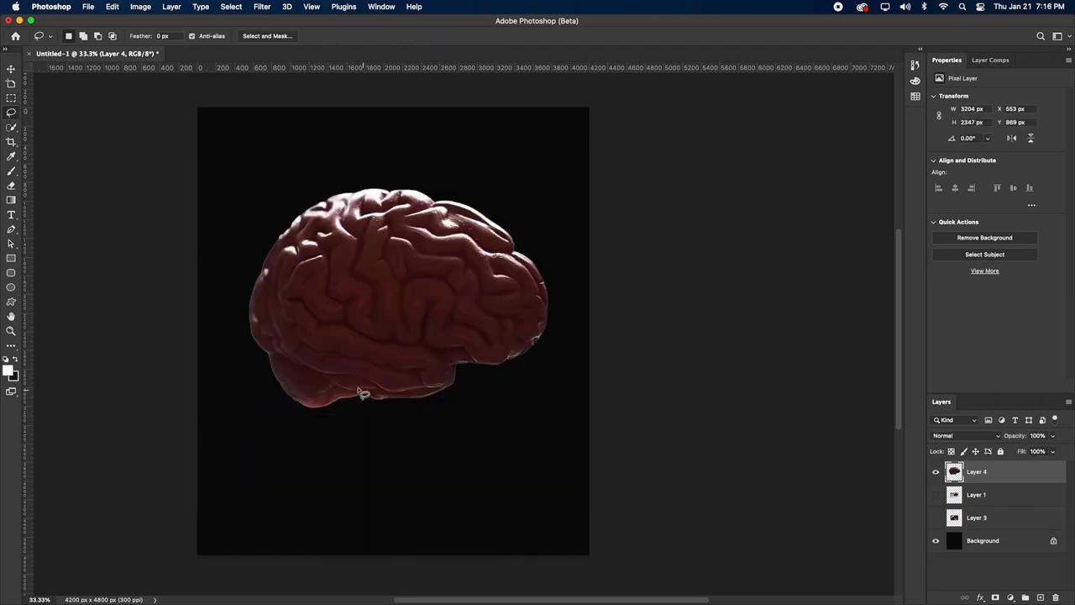
key(z)
click(569, 295)
click(11, 114)
click(11, 99)
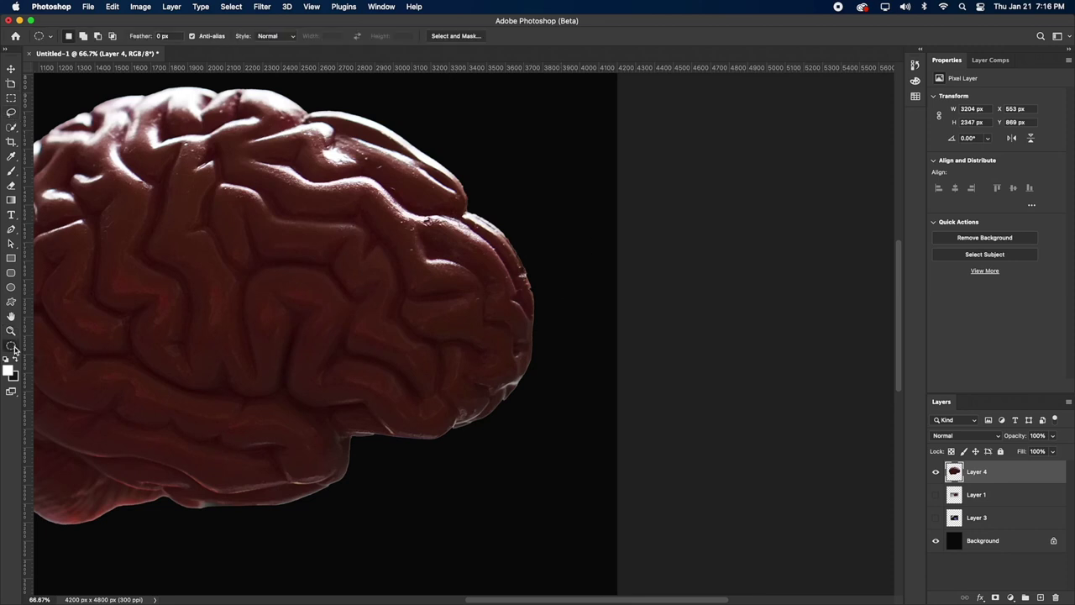
click(11, 346)
click(65, 248)
- Switch to the Essentials workspace and reset its panels to the default layout
click(1070, 39)
click(1069, 38)
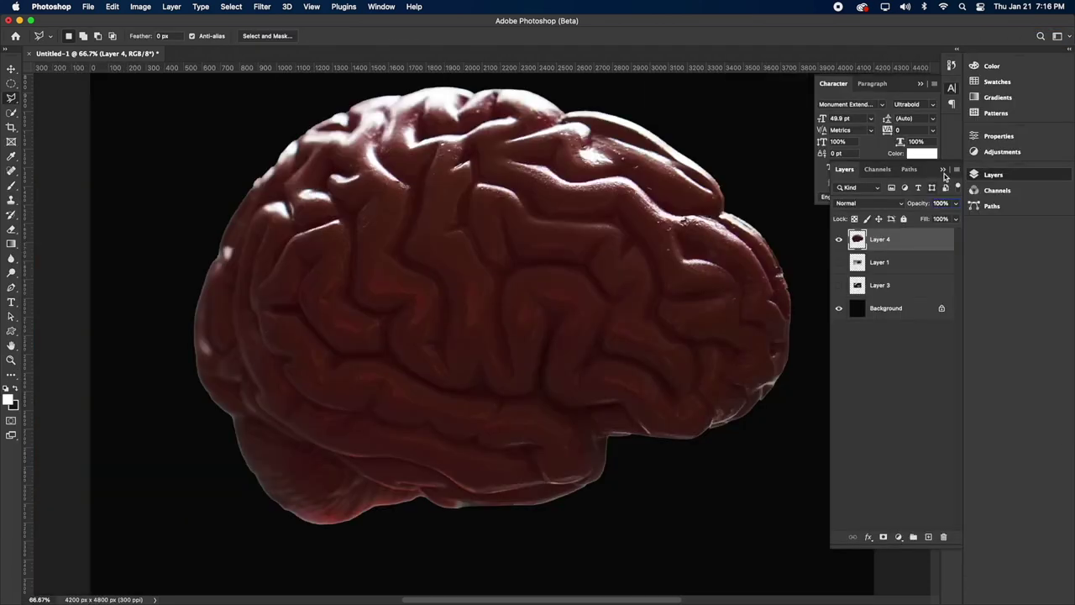
click(986, 173)
drag(1003, 145, 1002, 128)
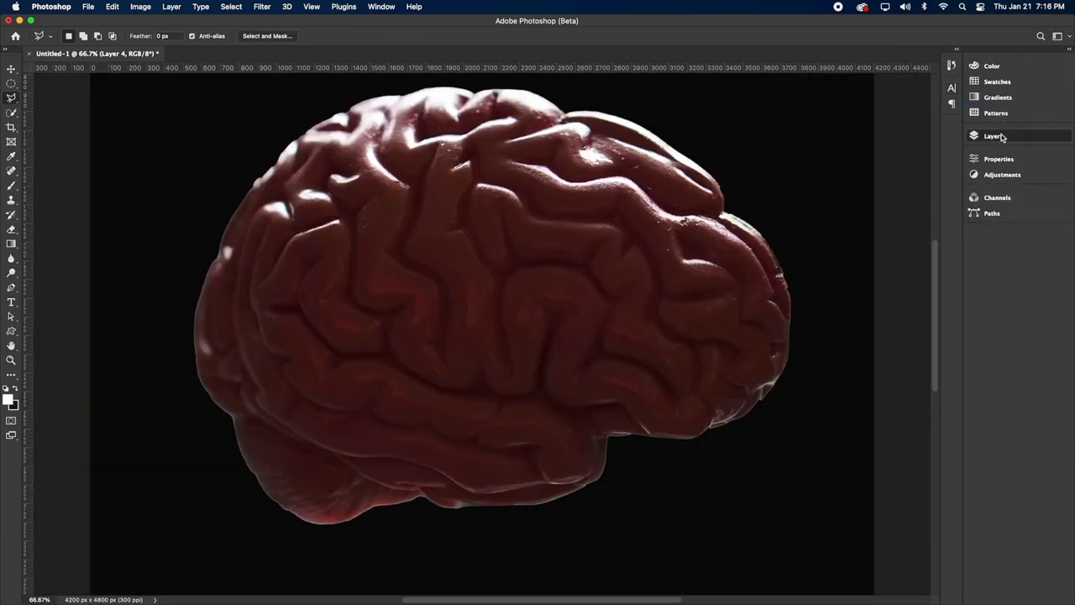
click(1001, 137)
drag(912, 129, 1014, 229)
click(941, 207)
click(1057, 35)
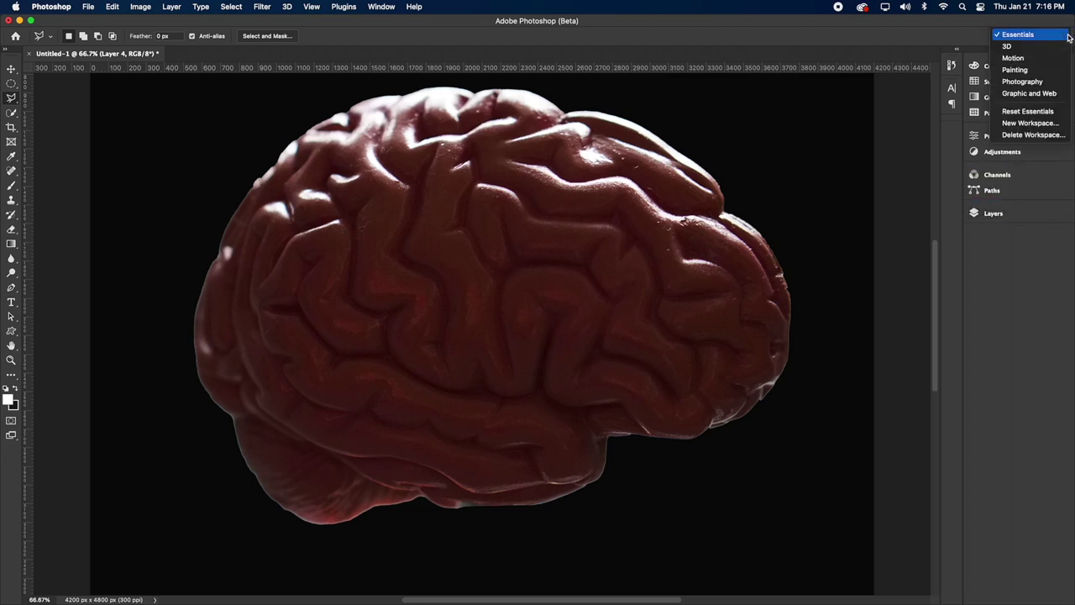
click(1035, 109)
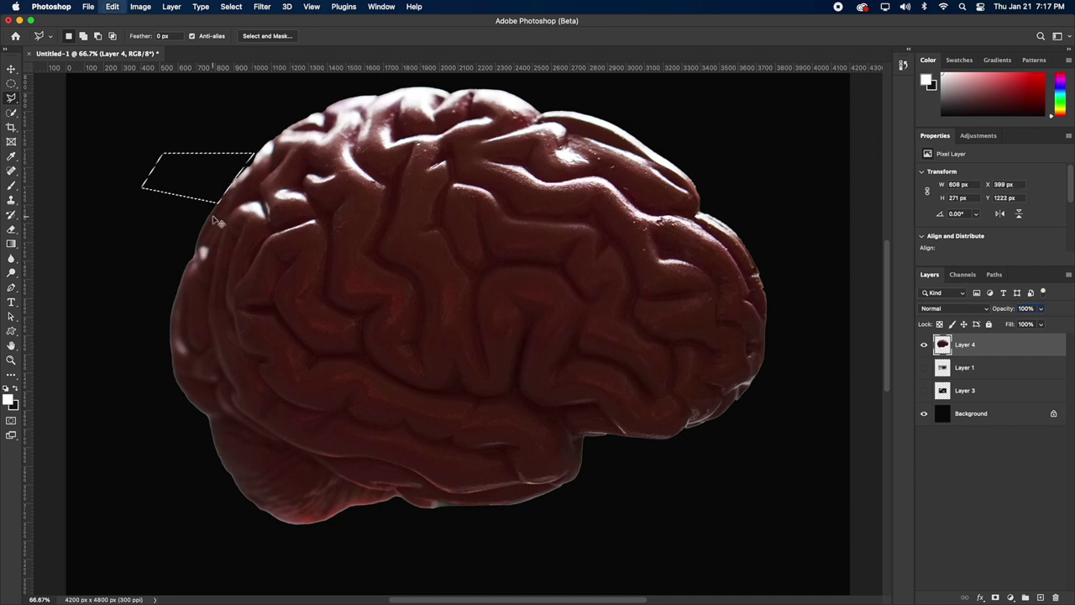
- Trim the rough fringe along the brain's outer edges by deleting polygonal lasso selections, and clear the selection
key(BackSpace)
key(BackSpace)
key(BackSpace)
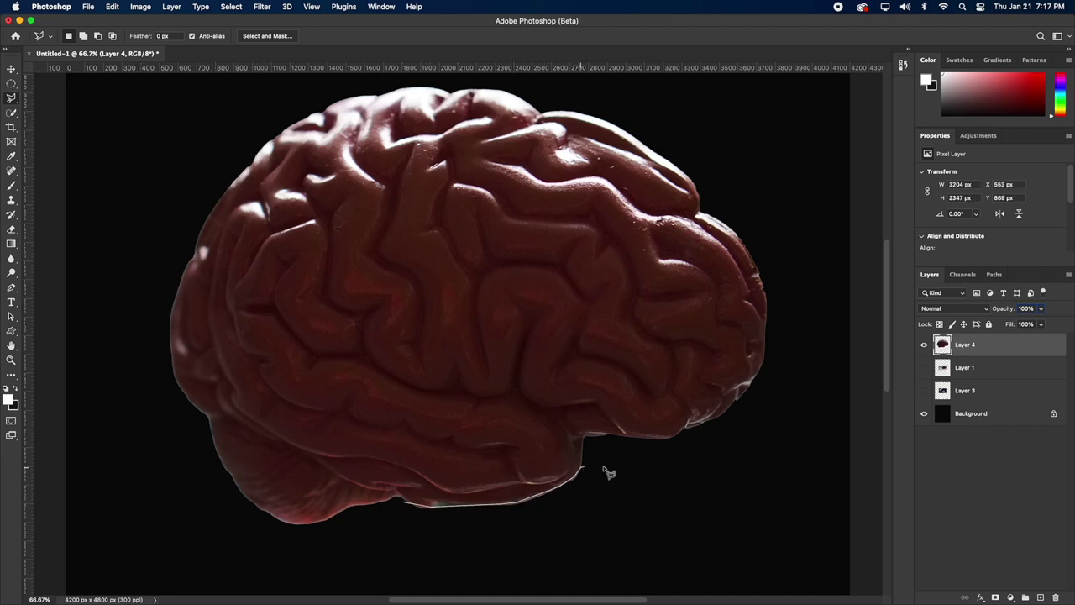
key(Escape)
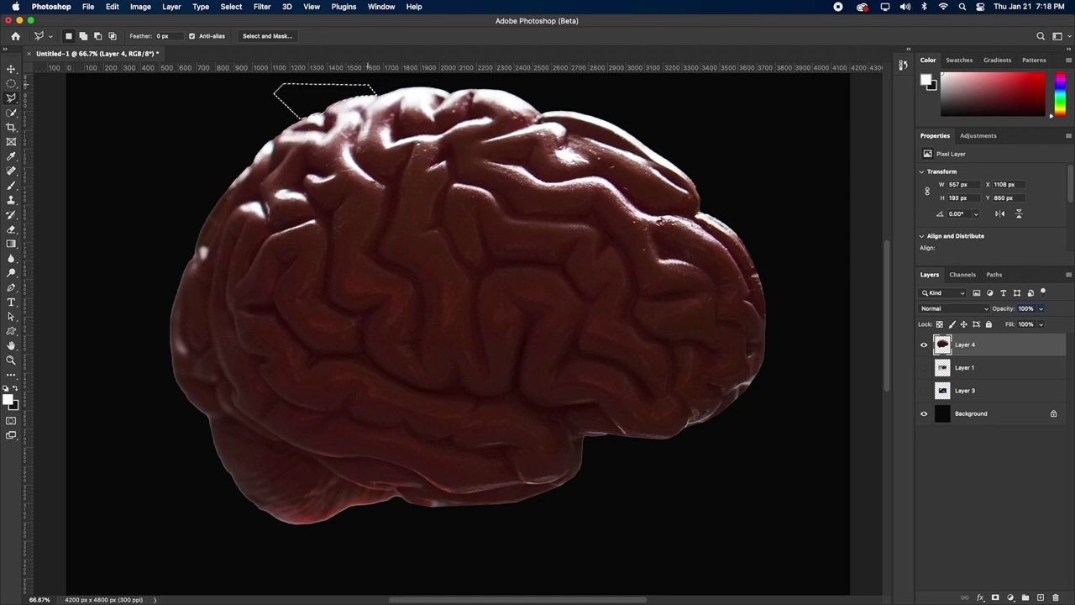
key(super+d)
- Center the brain cutout horizontally and vertically on the canvas
key(z)
alt+click(398, 327)
key(v)
drag(398, 328, 398, 356)
key(super+a)
click(251, 36)
click(317, 37)
key(super+d)
- Duplicate the brain cutout layer and rename the original layer Brain Backup
key(super+j)
double_click(964, 368)
text(Brai)
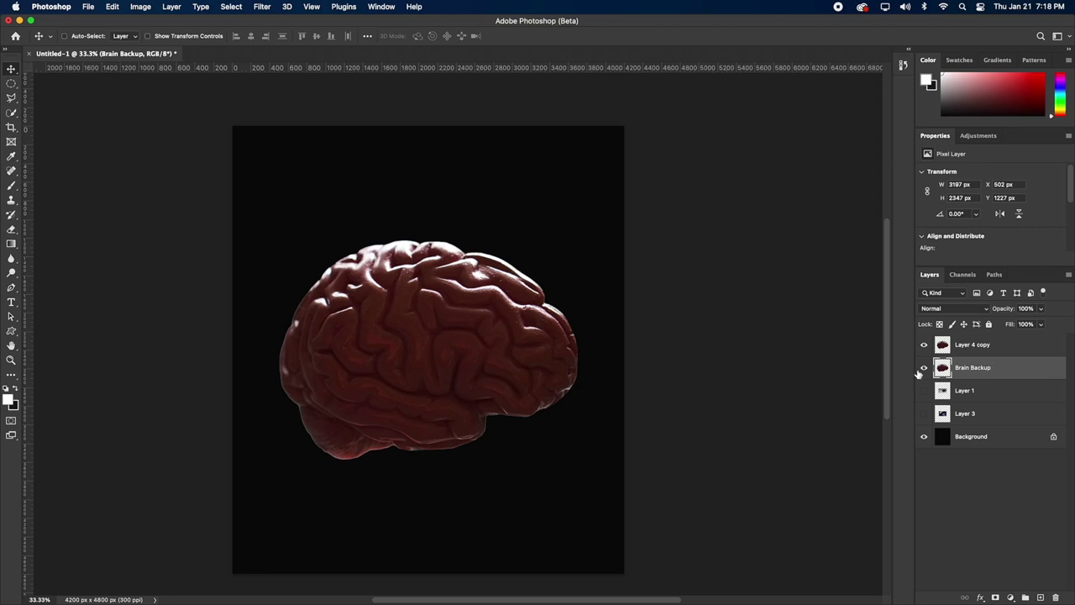
click(971, 345)
click(140, 7)
mouse_move(156, 37)
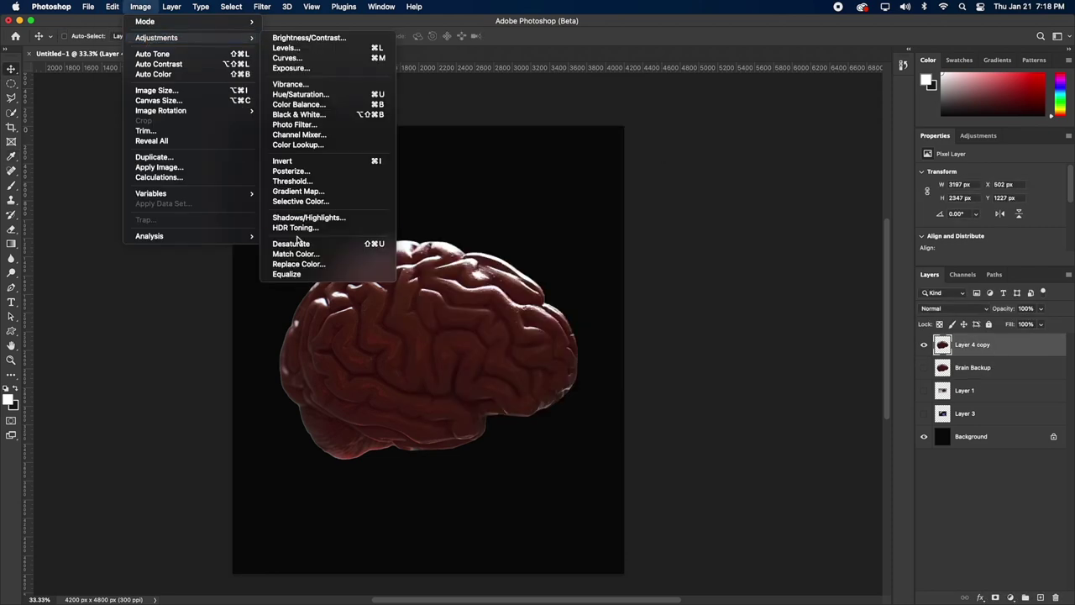
- Hide the Brain Backup layer and make Layer 4 copy the active layer
click(974, 367)
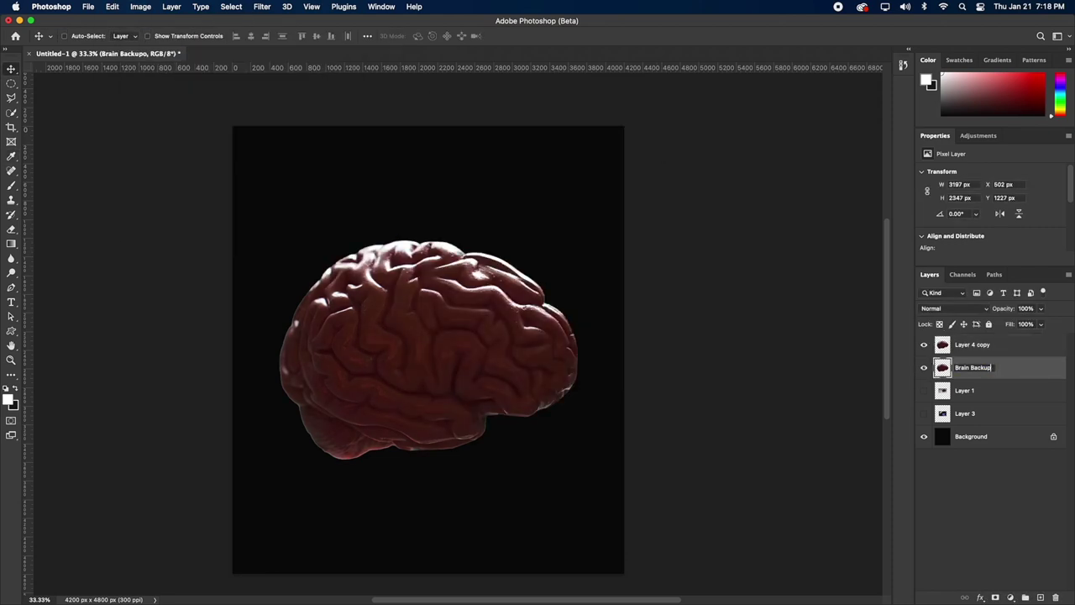
click(922, 370)
click(921, 345)
click(921, 346)
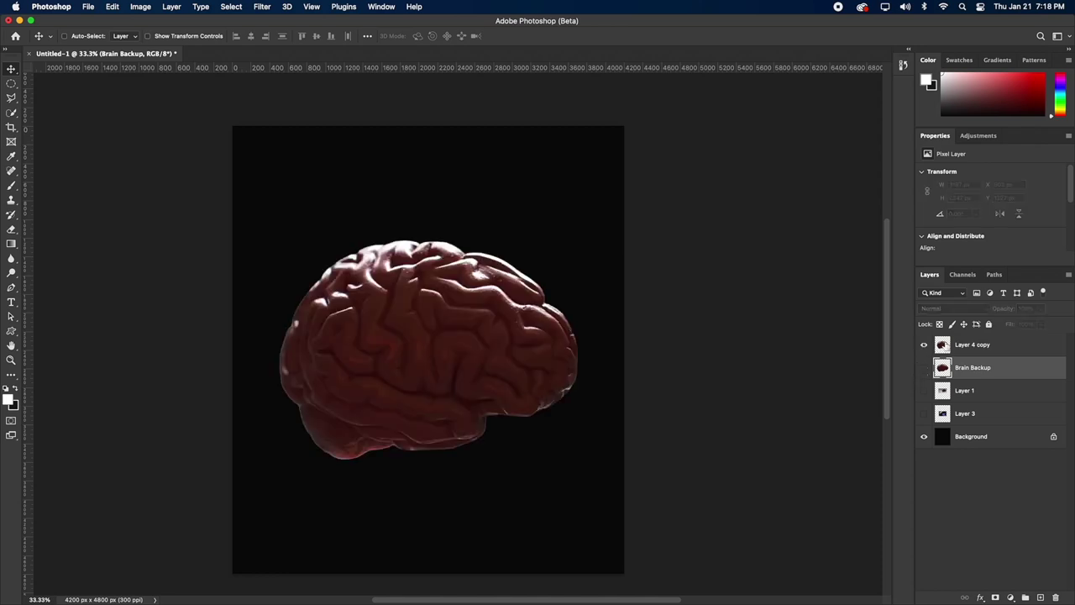
click(943, 345)
click(141, 7)
mouse_move(172, 38)
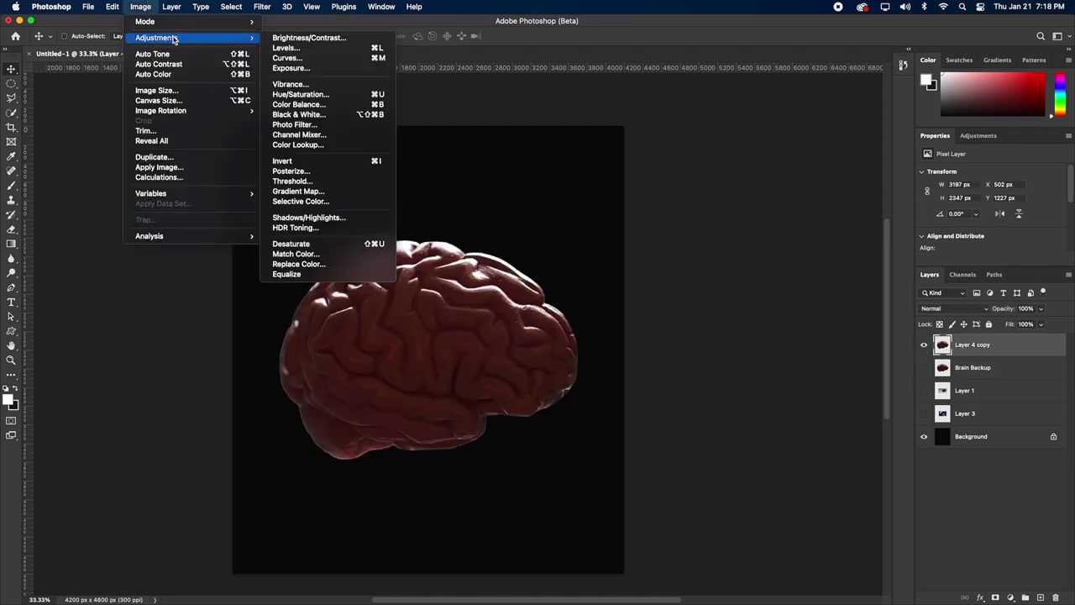
click(290, 253)
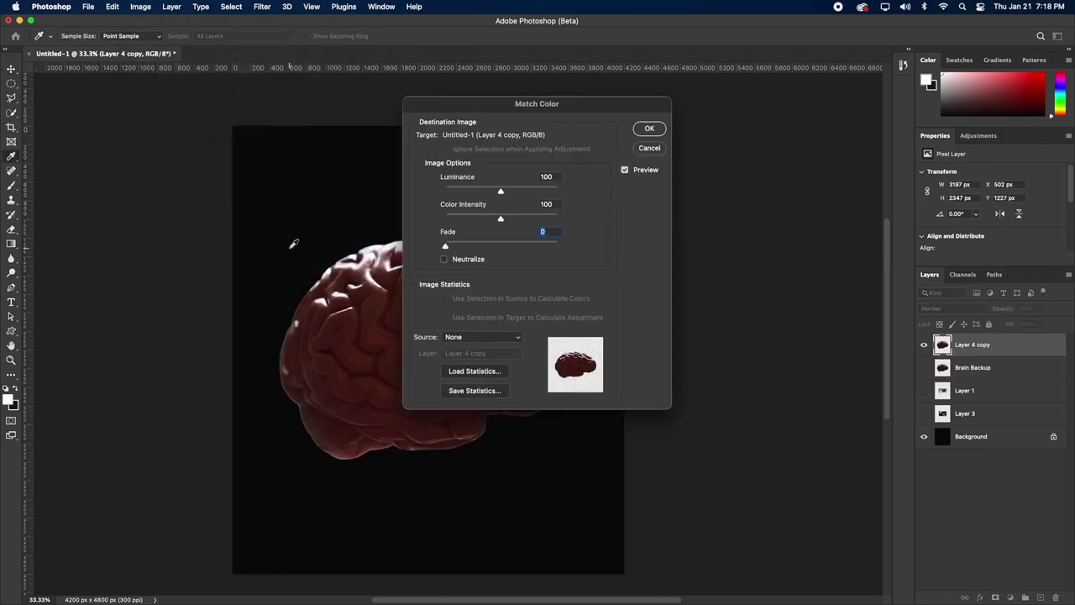
click(656, 151)
- Desaturate the brain on Layer 4 copy to make it black and white
click(140, 6)
mouse_move(156, 38)
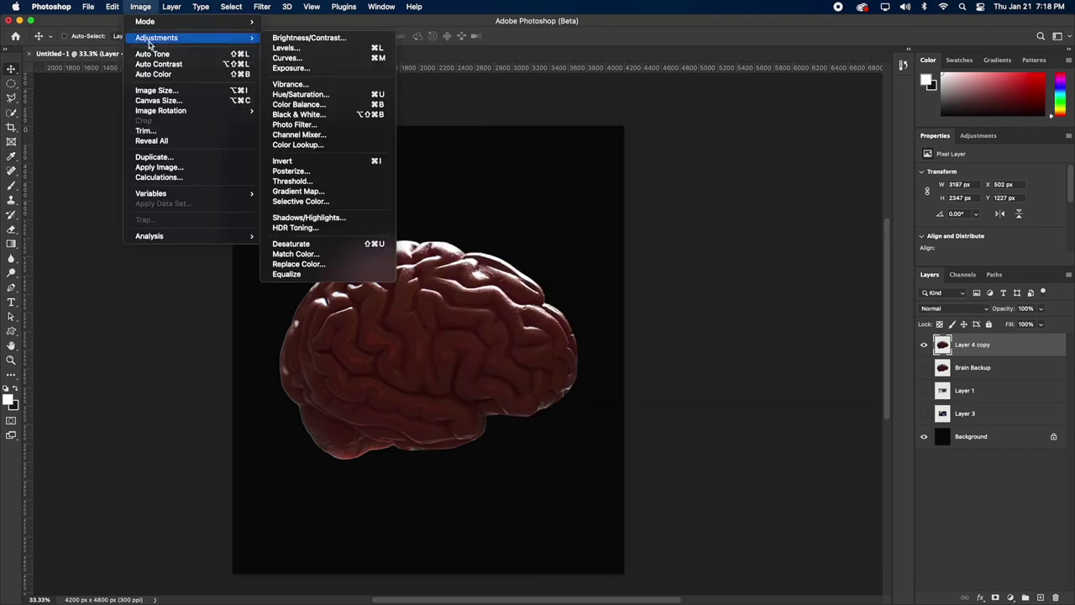
click(298, 243)
click(265, 6)
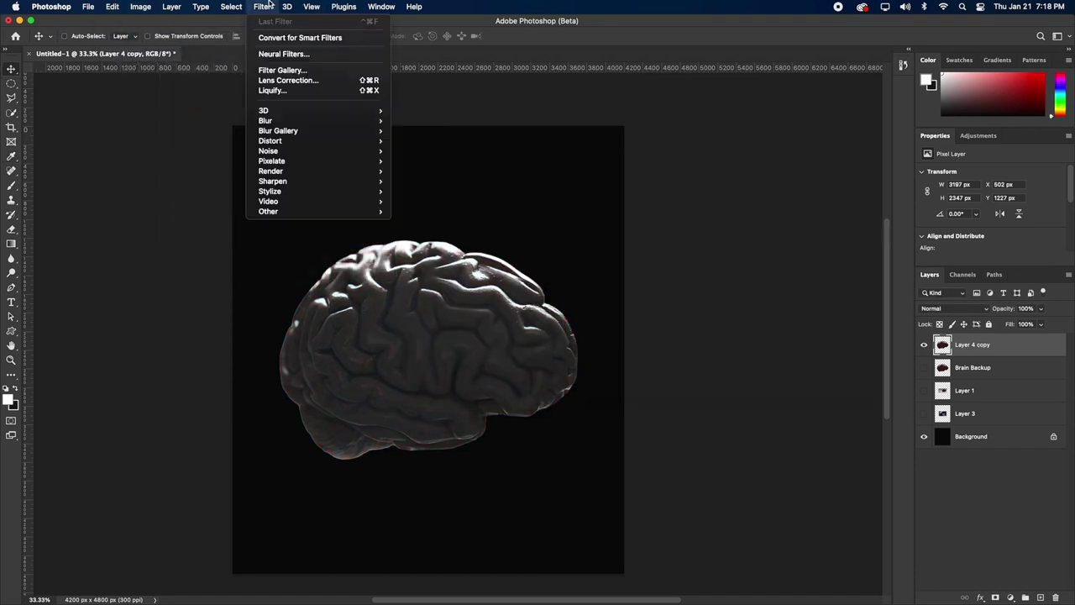
click(269, 5)
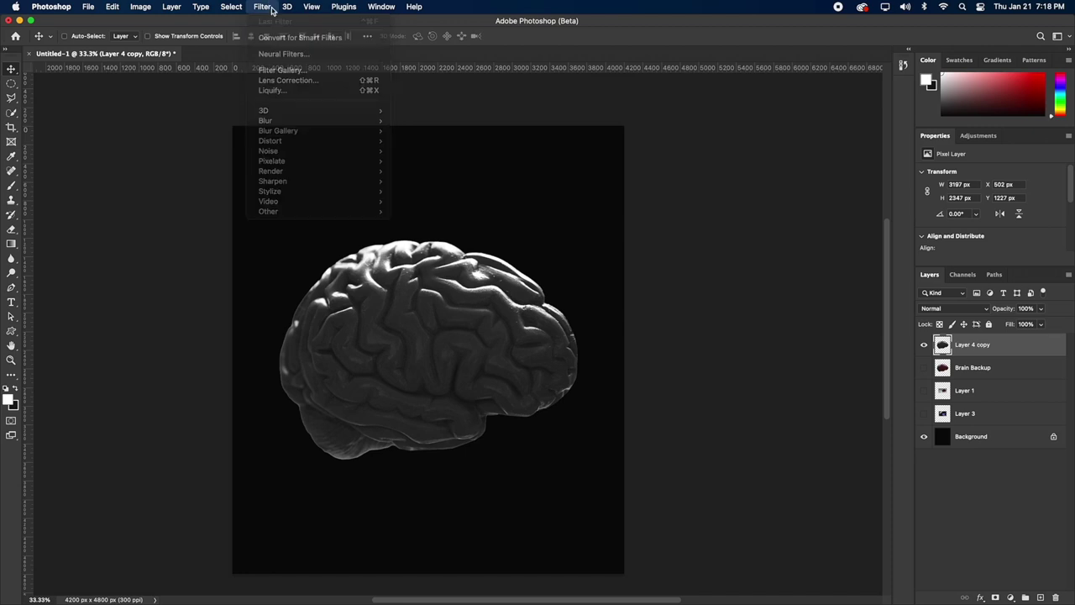
- Apply a Levels adjustment to the grey brain with input levels of 27 for shadows, 2.38 for midtones and 255 for highlights
click(141, 6)
mouse_move(159, 33)
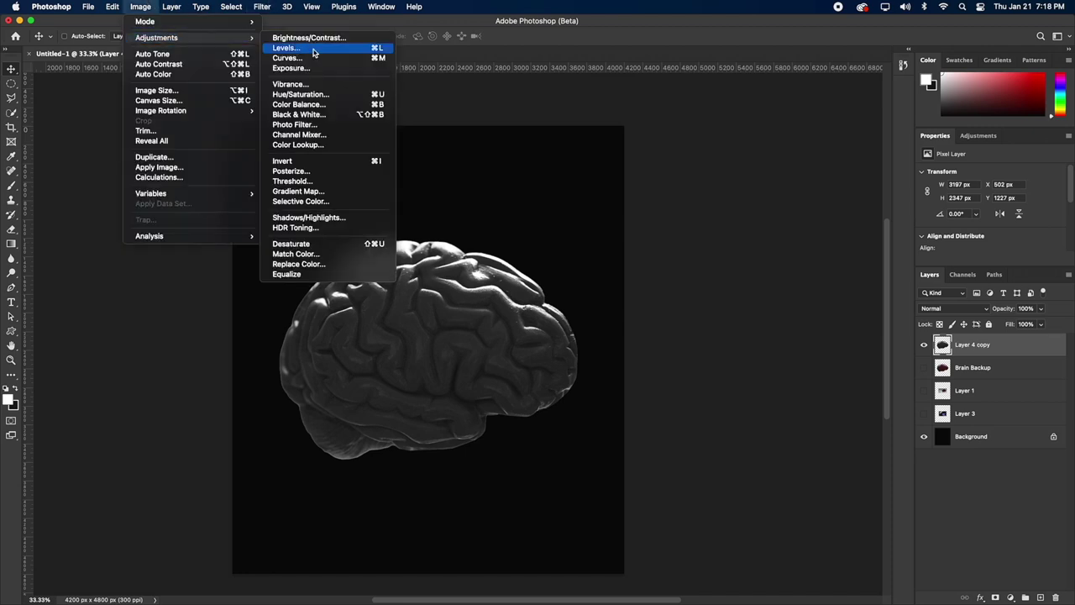
click(302, 51)
drag(754, 274, 727, 274)
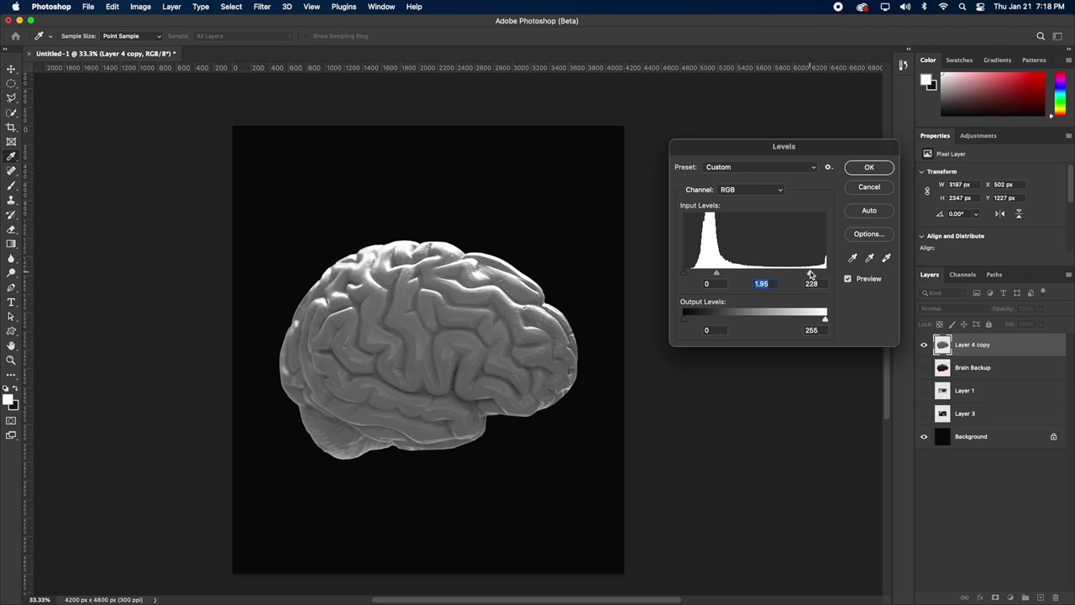
drag(811, 273, 850, 280)
drag(693, 278, 724, 274)
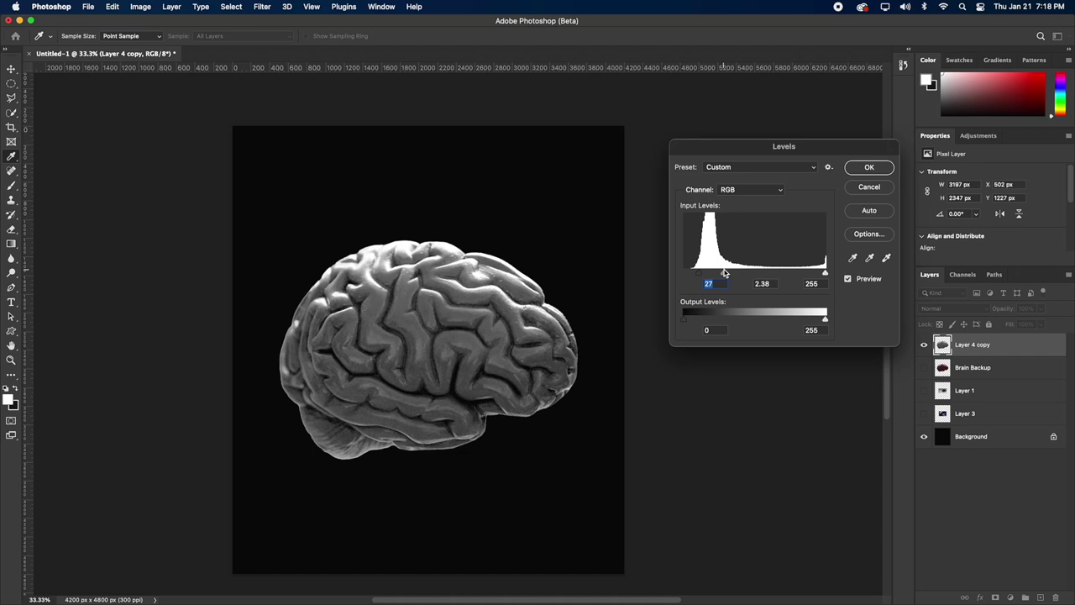
click(868, 167)
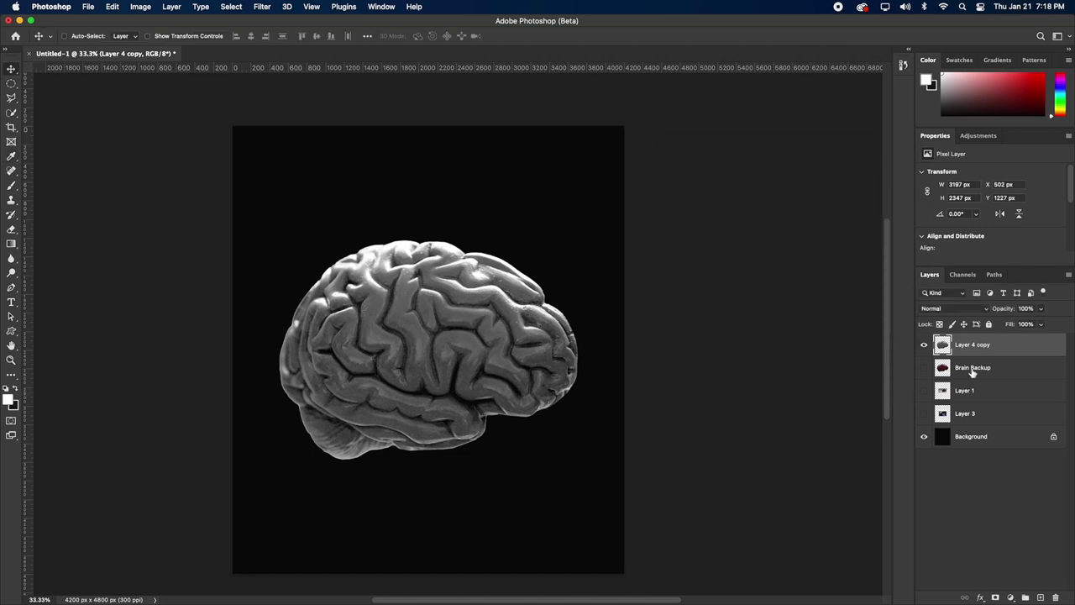
- Convert Layer 4 copy to a smart object and open the Filter Gallery for it
right_click(1007, 347)
click(908, 215)
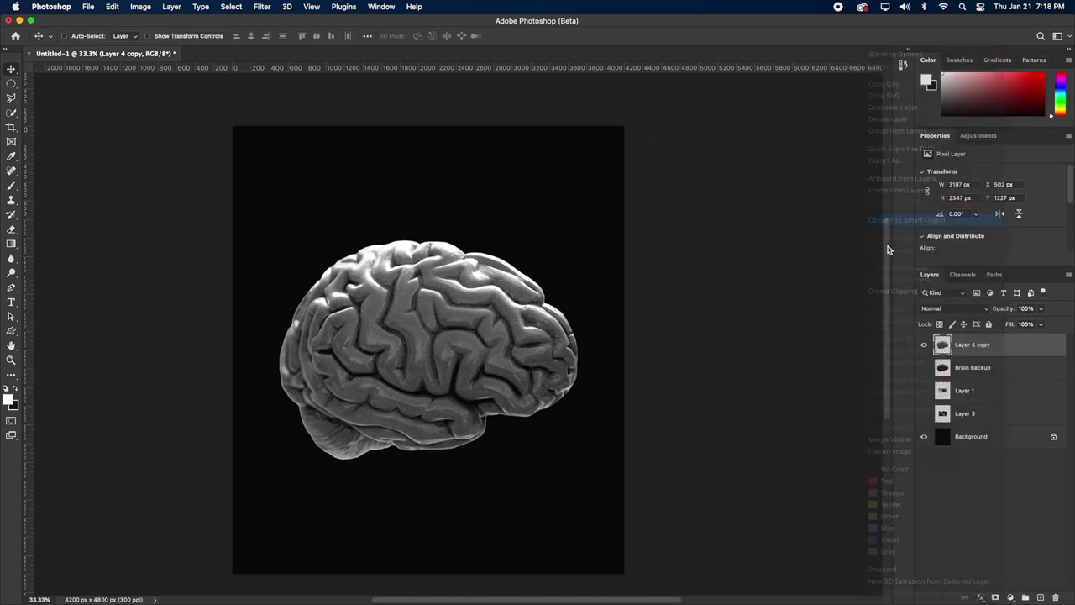
click(262, 6)
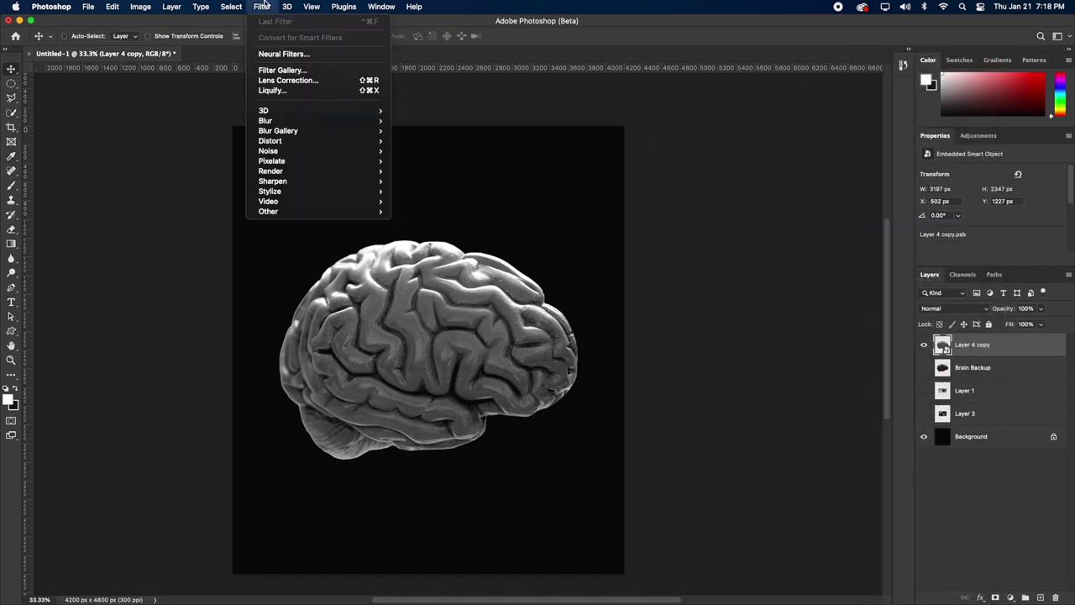
click(303, 72)
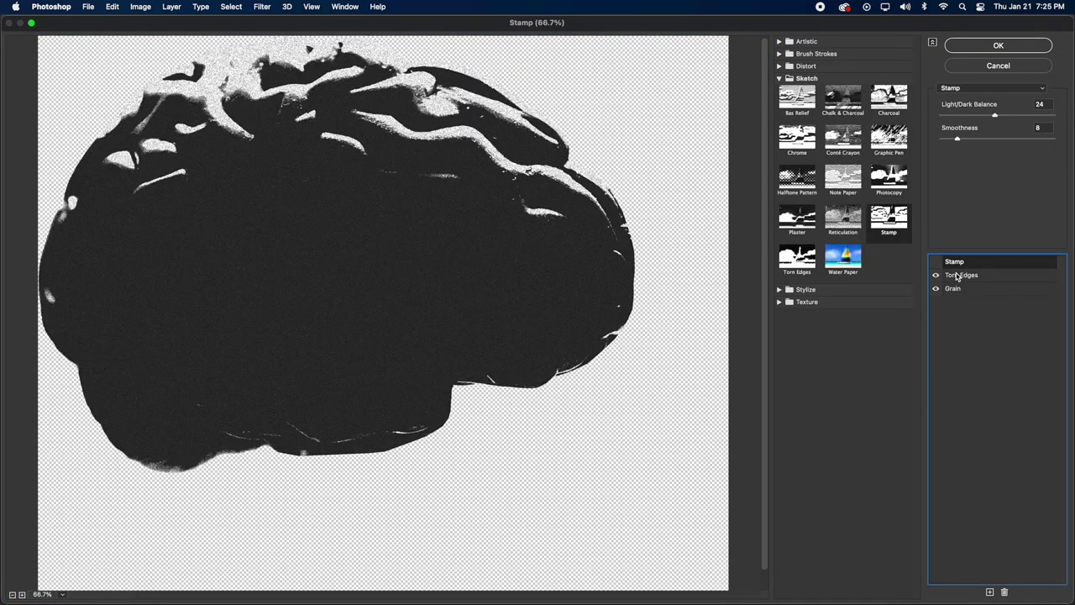
- Set the Torn Edges effect to an image balance of 18 and a contrast of 11
click(957, 276)
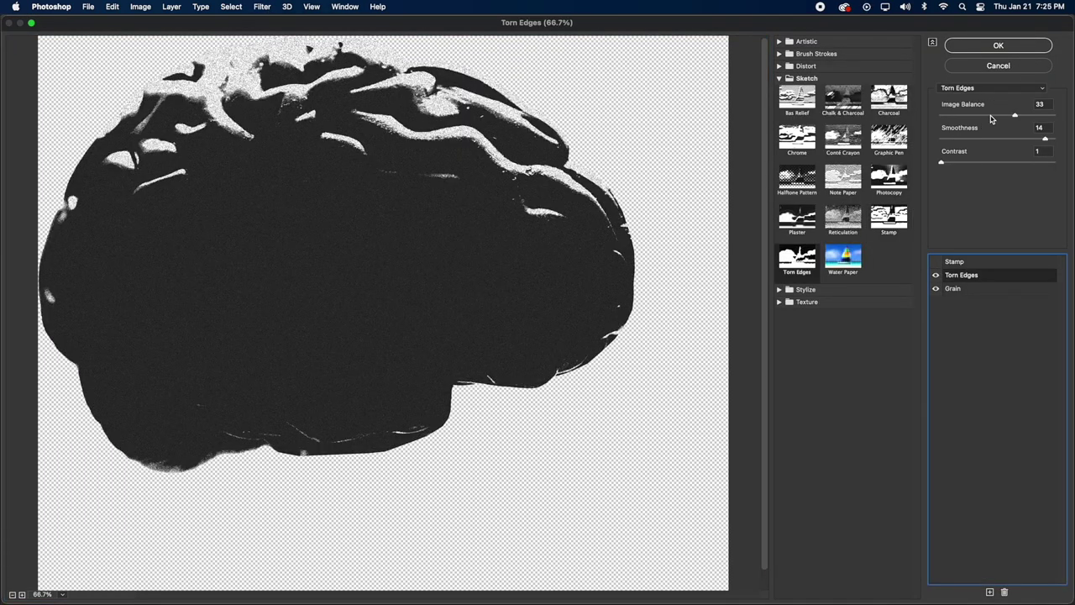
mouse_move(990, 119)
mouse_down()
mouse_move(929, 113)
mouse_move(981, 118)
mouse_up()
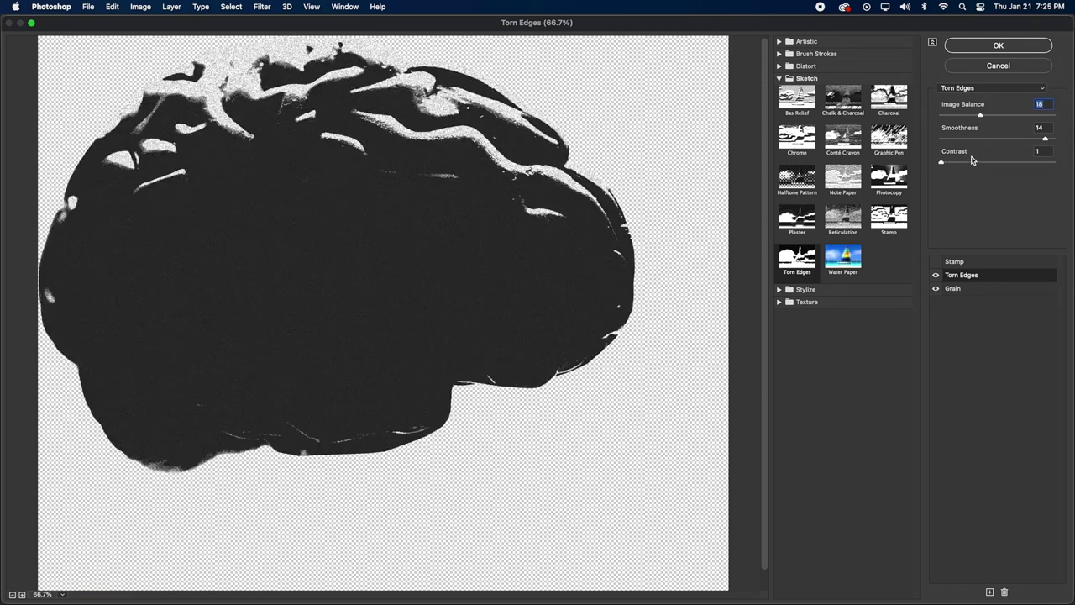
drag(972, 161, 988, 162)
- Set the Grain effect's intensity to 58 and contrast to 20, keeping the Stippled grain type
click(955, 288)
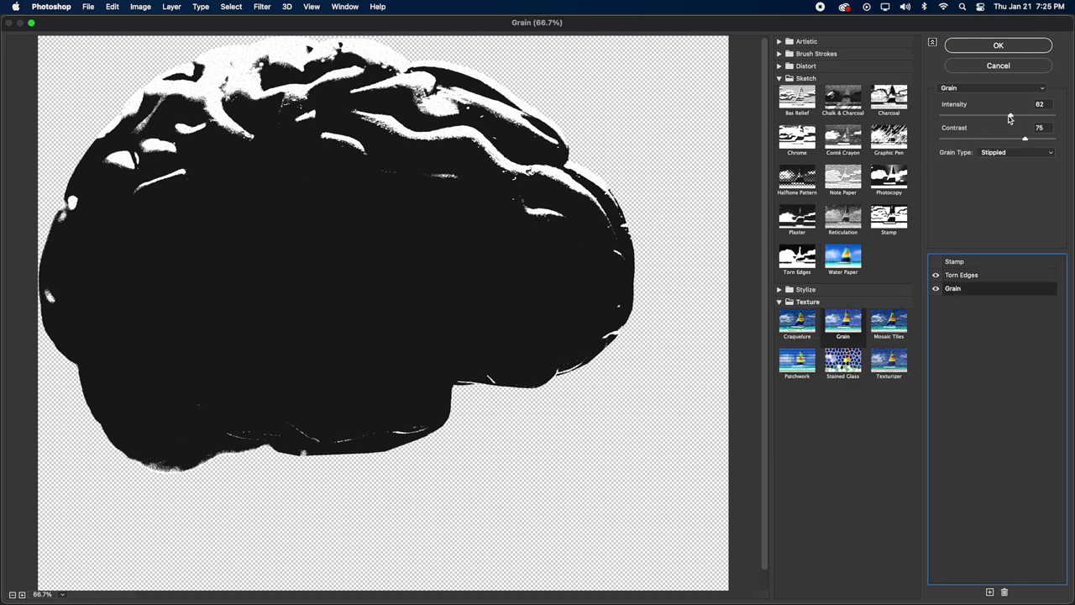
mouse_move(1011, 118)
mouse_down()
mouse_move(985, 117)
mouse_move(999, 117)
mouse_up()
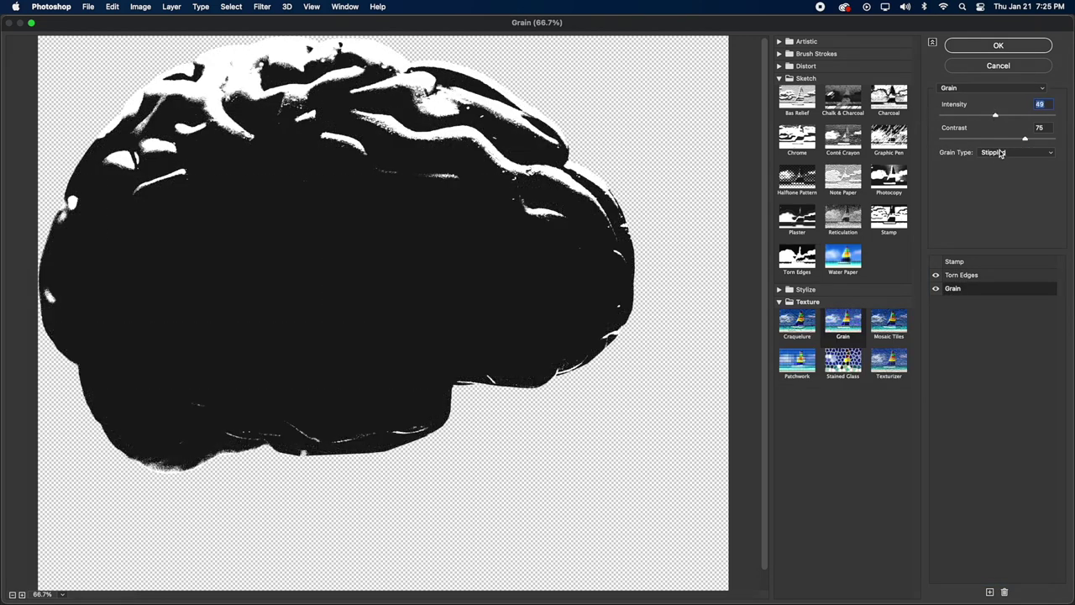
drag(986, 141, 977, 141)
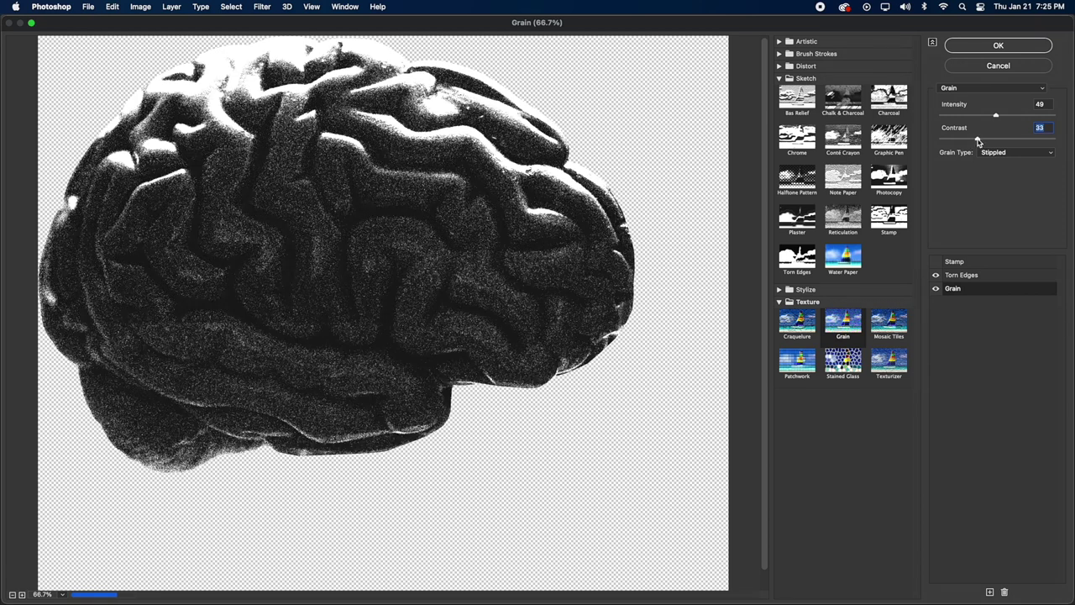
drag(969, 117, 1007, 118)
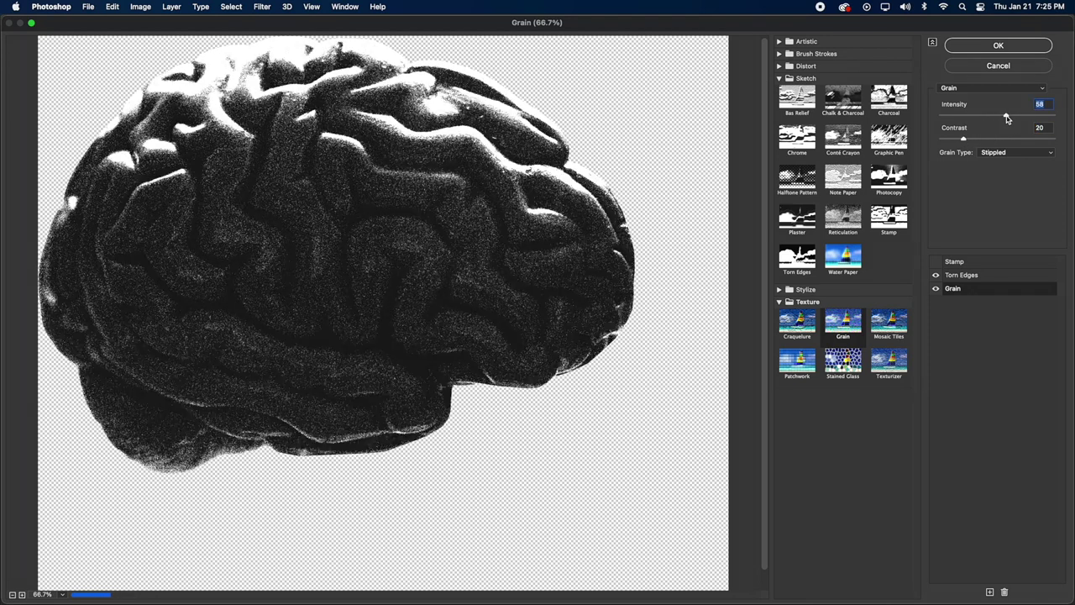
- Set the Torn Edges image balance to 22 and fine-tune its smoothness to about 15
click(957, 274)
drag(984, 119, 1010, 118)
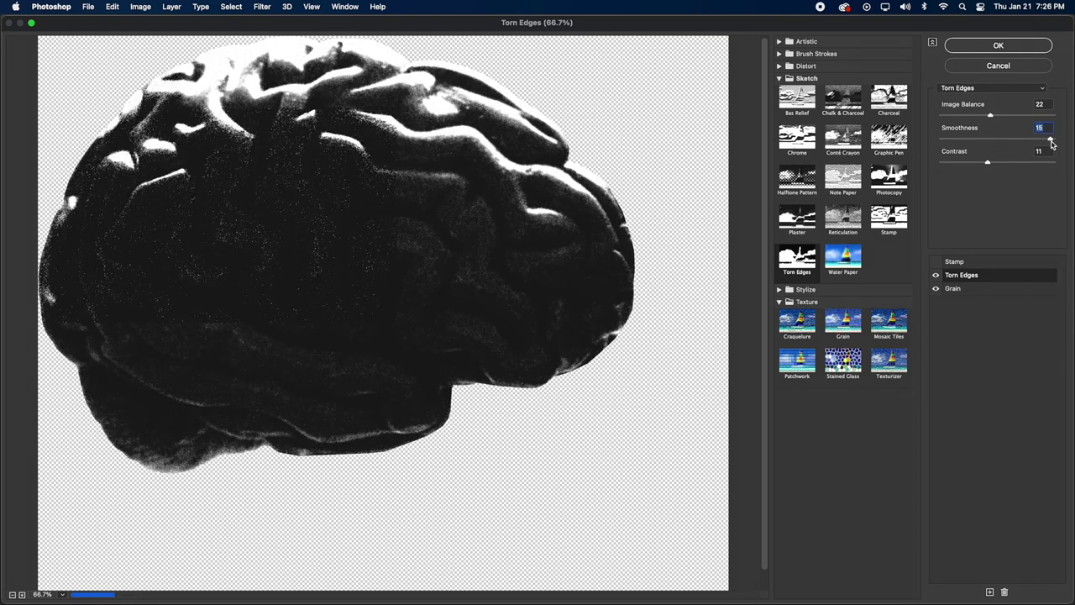
drag(1045, 139, 1042, 139)
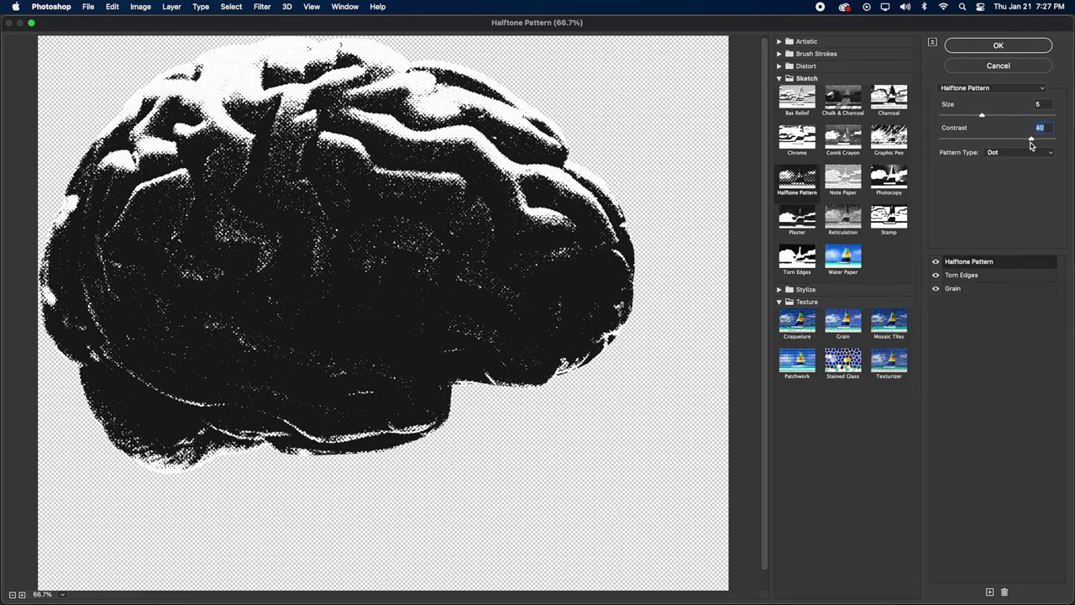
- Switch the Halftone Pattern effect to the Line pattern type with size 3 and contrast 42
drag(1035, 144, 1025, 145)
click(1002, 154)
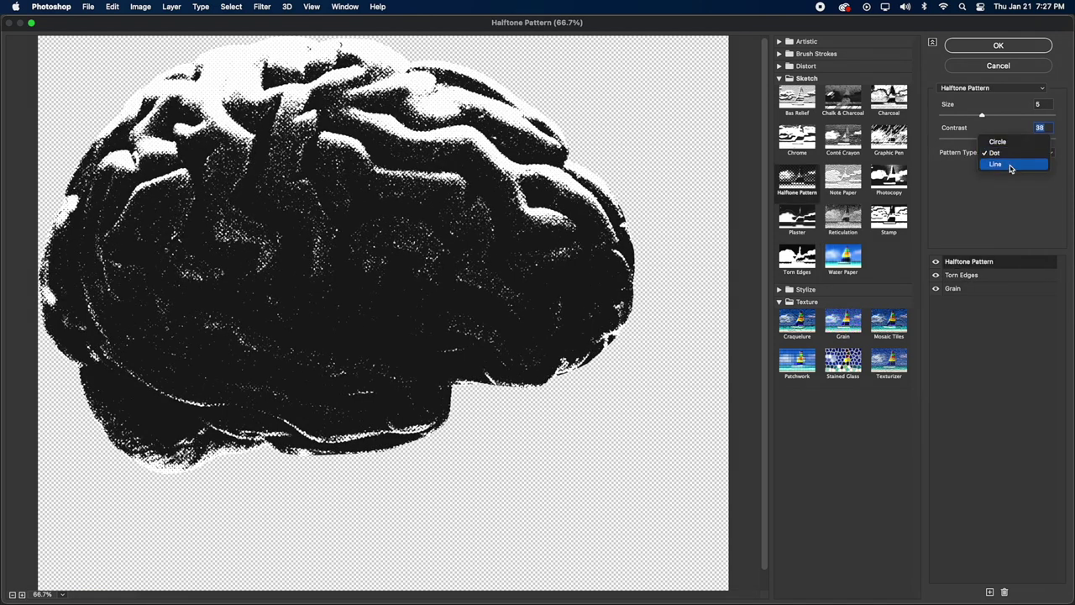
click(1010, 166)
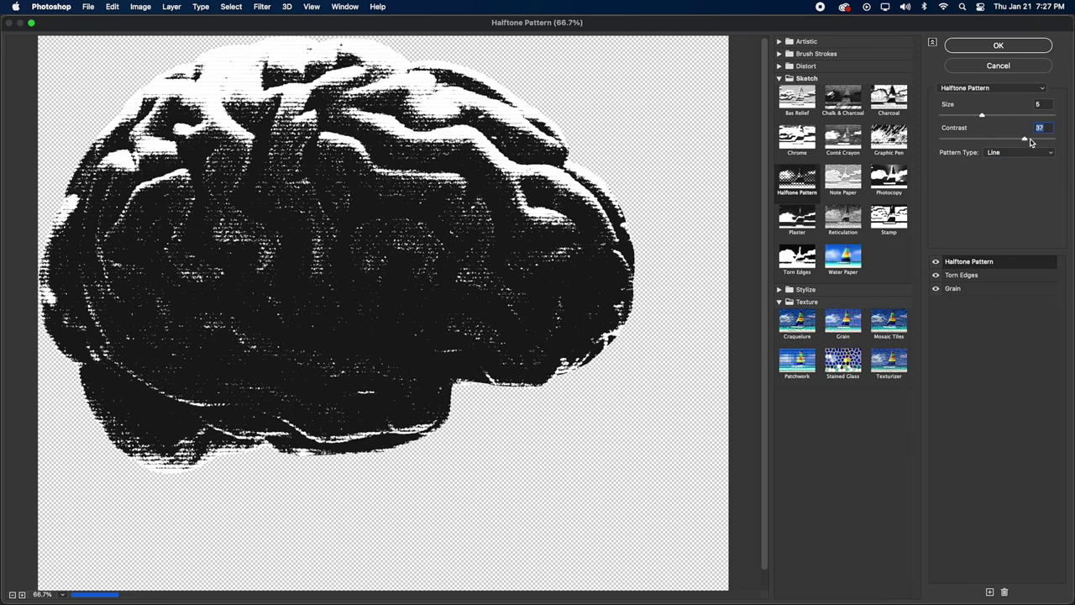
mouse_move(1031, 142)
mouse_down()
mouse_move(1042, 140)
mouse_move(1003, 141)
mouse_move(1028, 142)
mouse_up()
drag(978, 115, 966, 116)
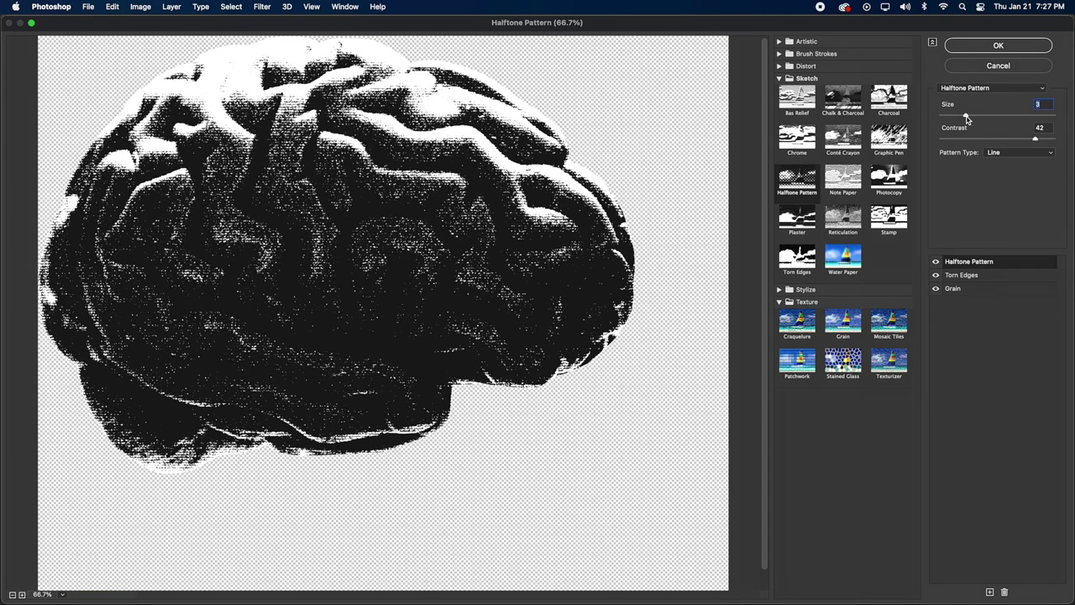
- Set the Halftone Pattern contrast to 22 and change its pattern type to Dot
click(986, 139)
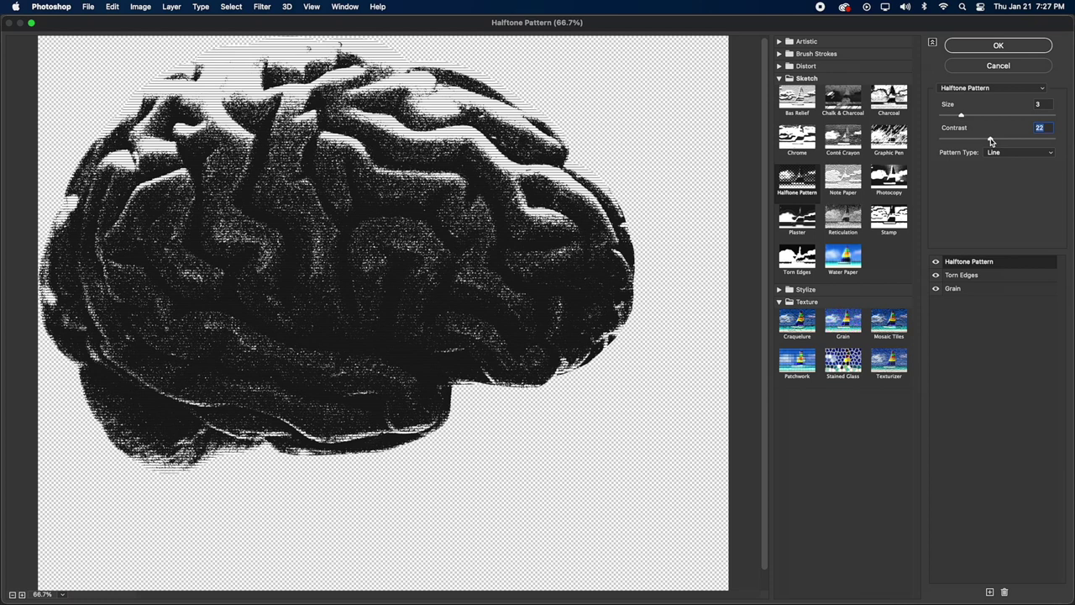
click(1001, 153)
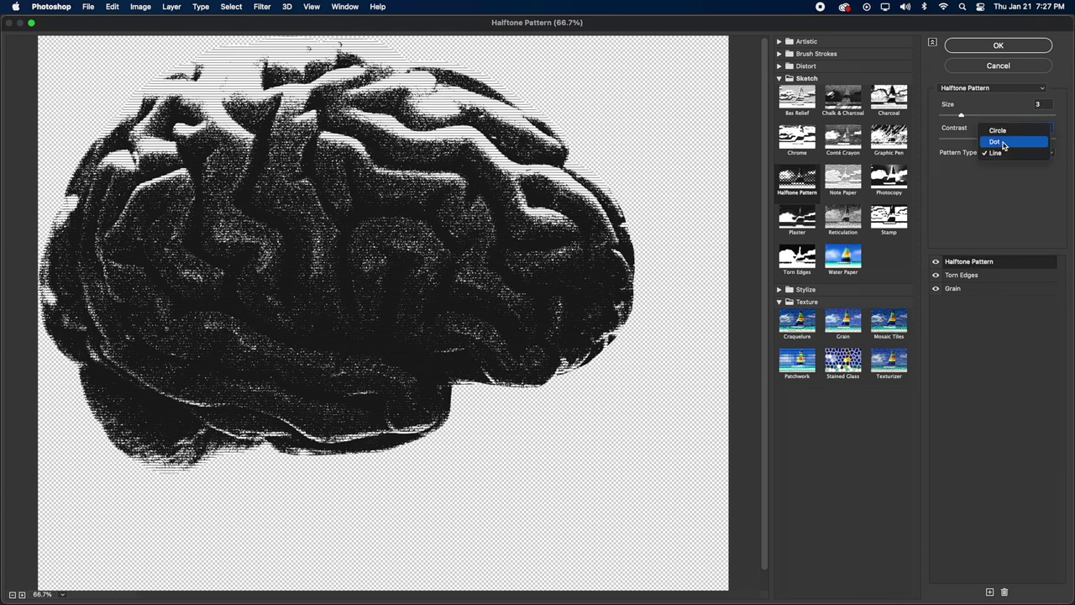
click(1002, 143)
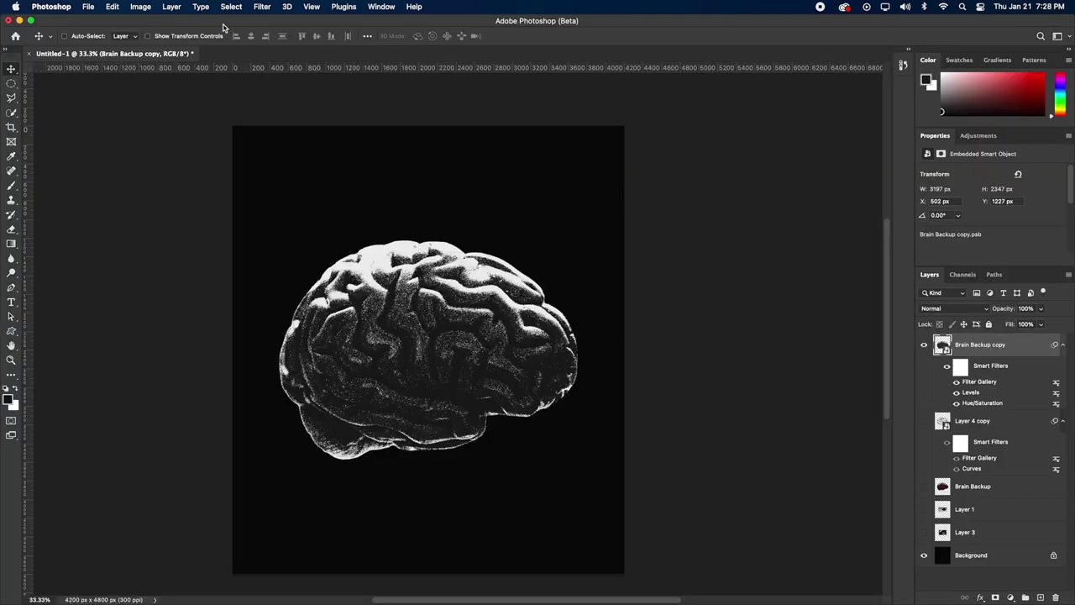
- Apply a Levels adjustment to Brain Backup copy with a highlight input level of 218 and adjusted midtones
click(140, 7)
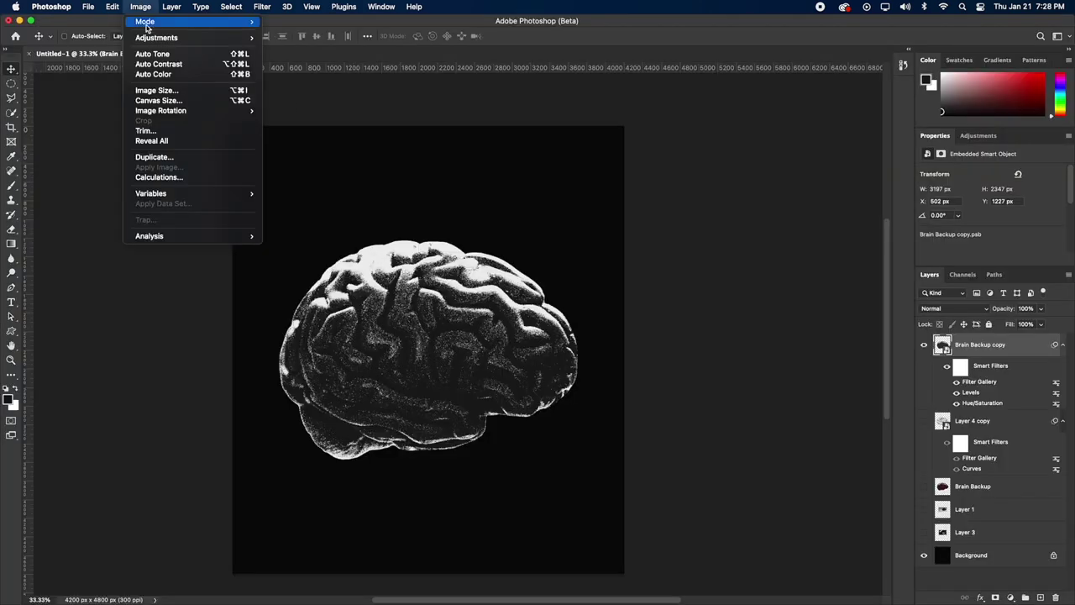
mouse_move(156, 38)
click(287, 47)
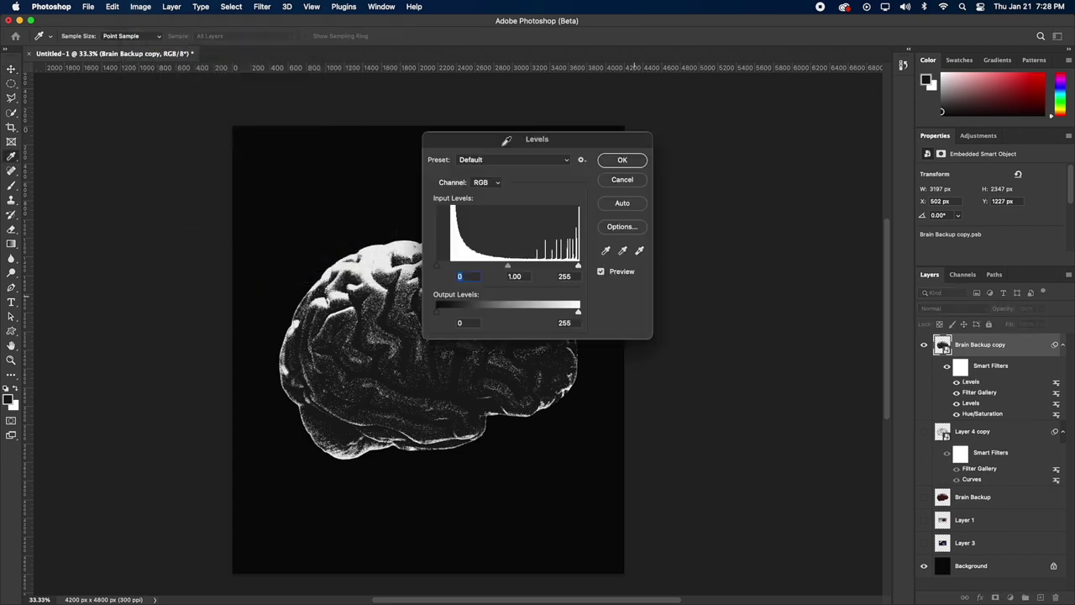
drag(506, 140, 752, 247)
drag(824, 374, 803, 374)
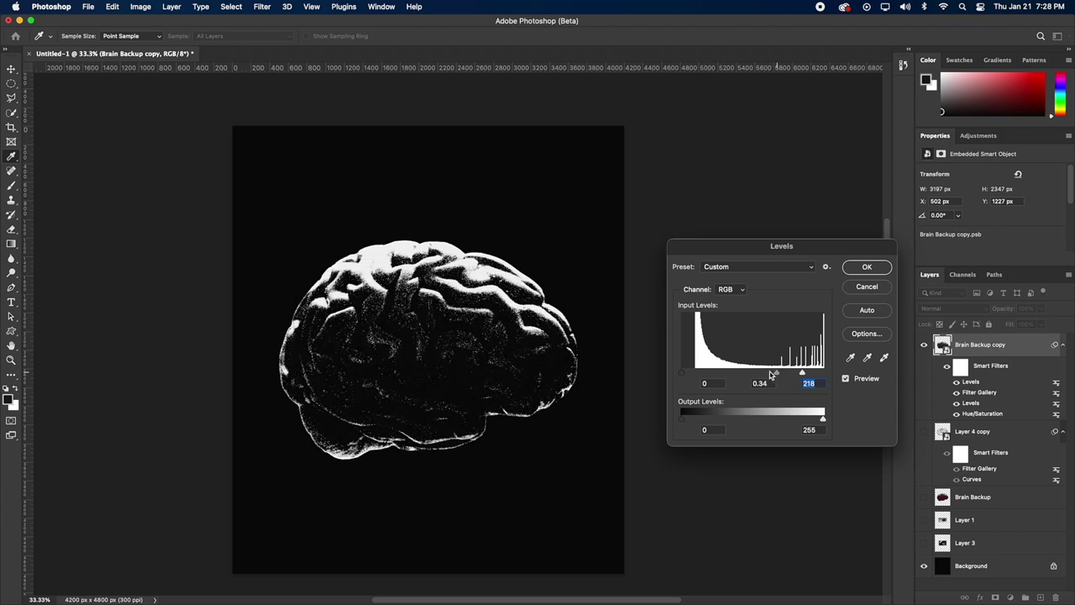
drag(775, 375, 749, 374)
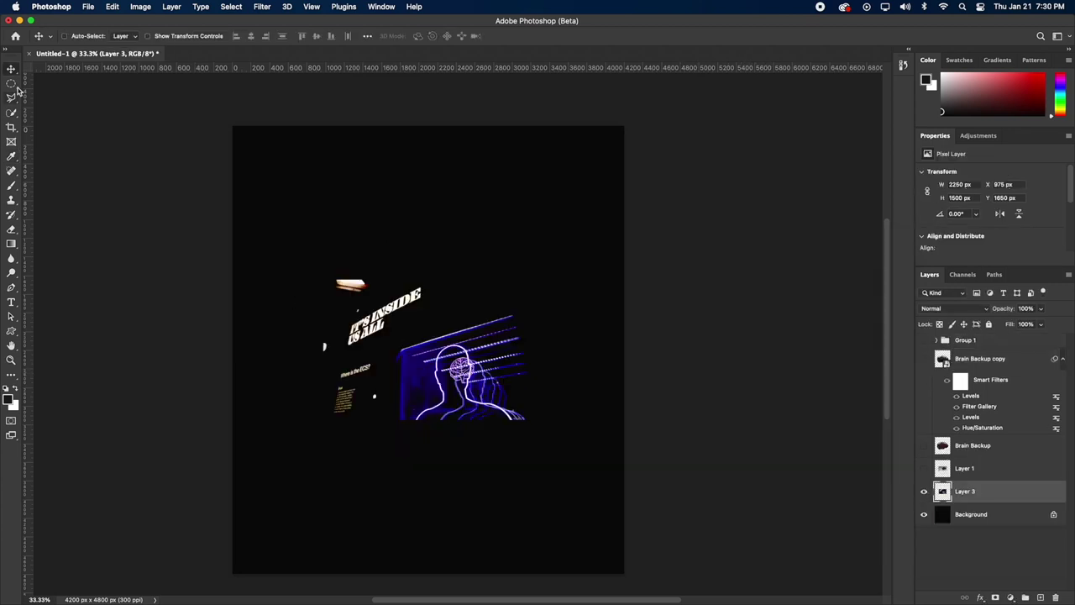
- Isolate the blue head graphic from Layer 3 and enlarge it to about 2462 × 1936 px behind the brain's upper left
key(l)
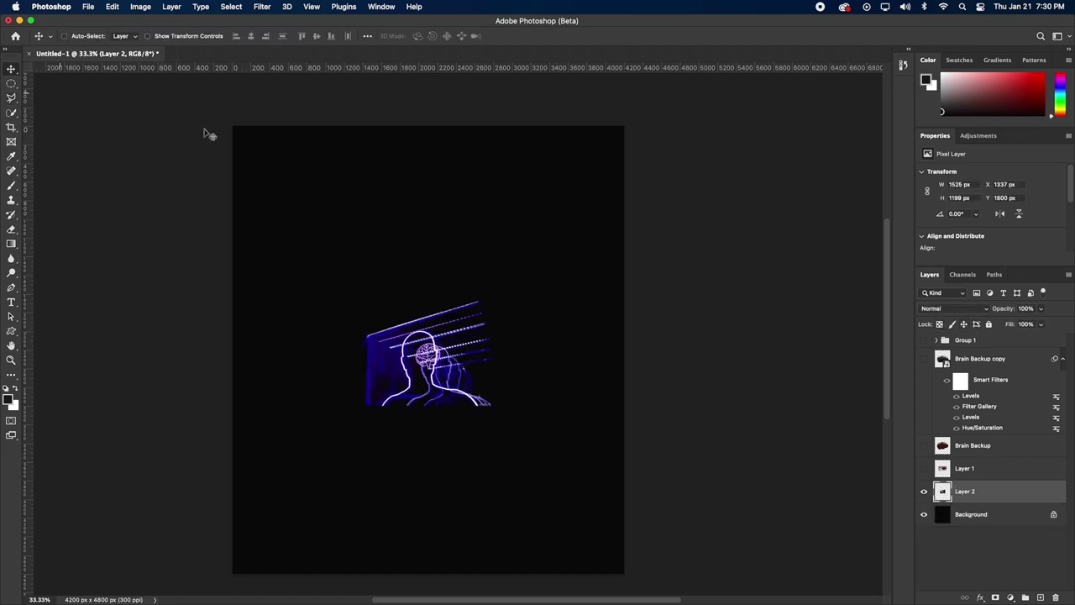
click(923, 359)
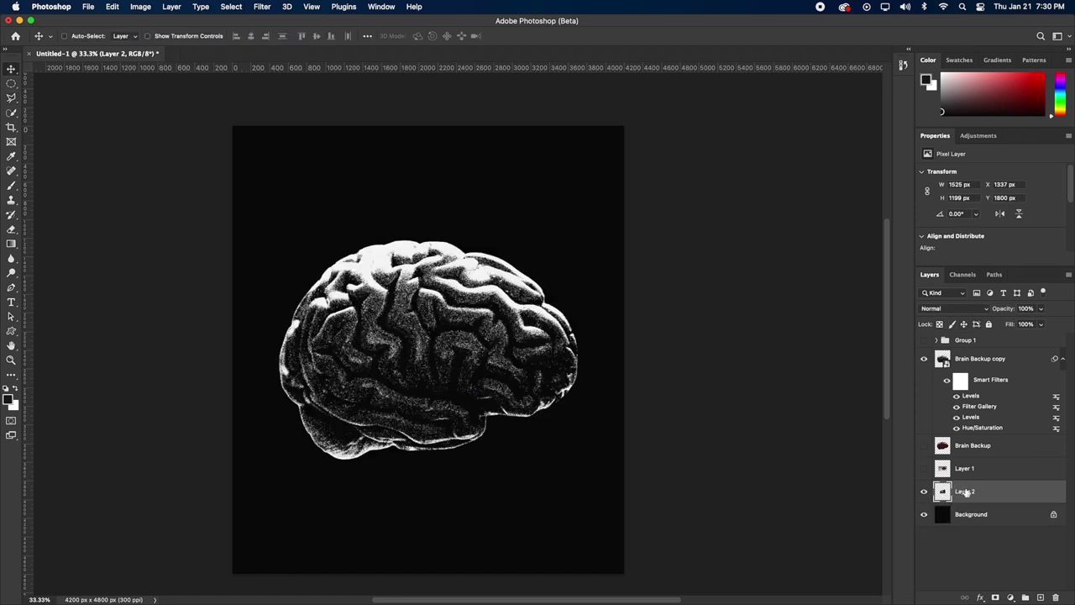
drag(359, 248, 457, 168)
drag(401, 268, 409, 214)
key(Return)
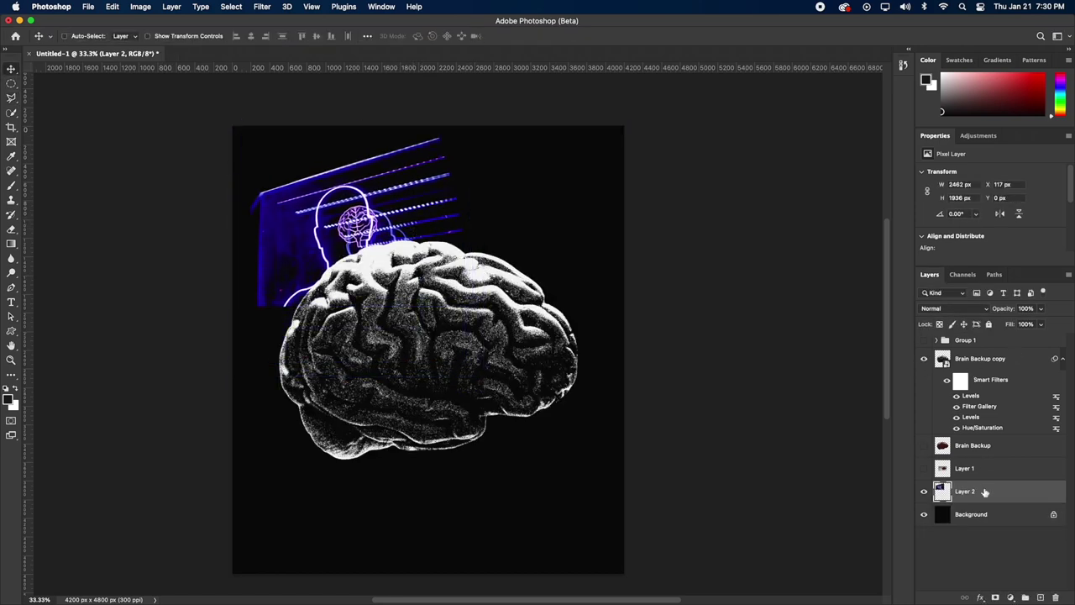
- Convert Layer 2 to a smart object and give it the same smart filters as the brain
right_click(984, 492)
click(908, 218)
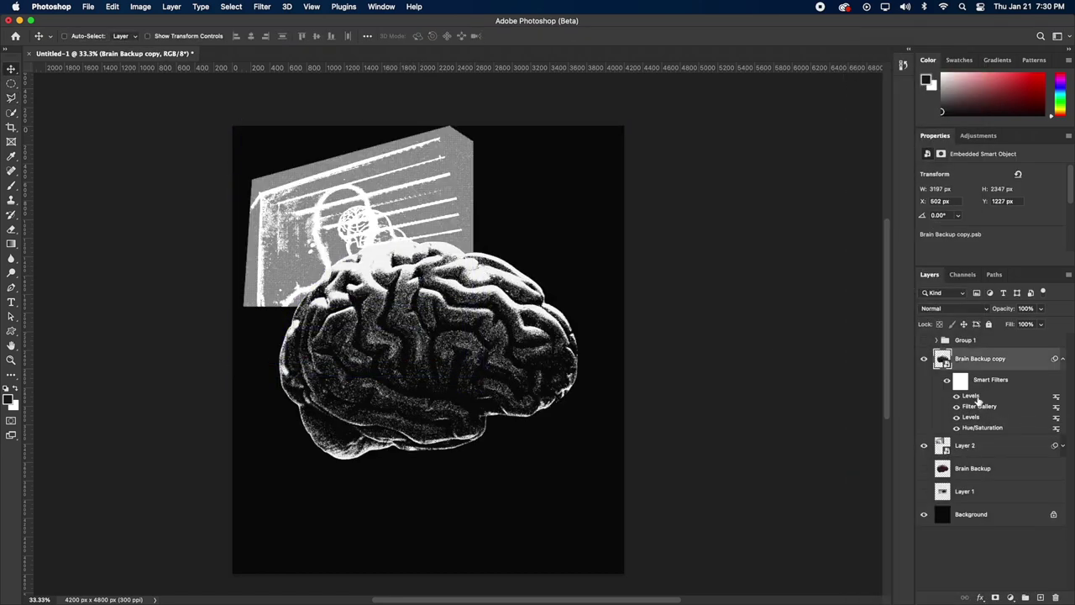
- Fine-tune the midtones in the topmost Levels smart filter of Brain Backup copy
double_click(976, 397)
drag(745, 374, 756, 375)
click(866, 266)
- Move Layer 2 above Brain Backup copy and darken its grey areas through its topmost Levels smart filter
drag(970, 449, 981, 352)
click(1063, 359)
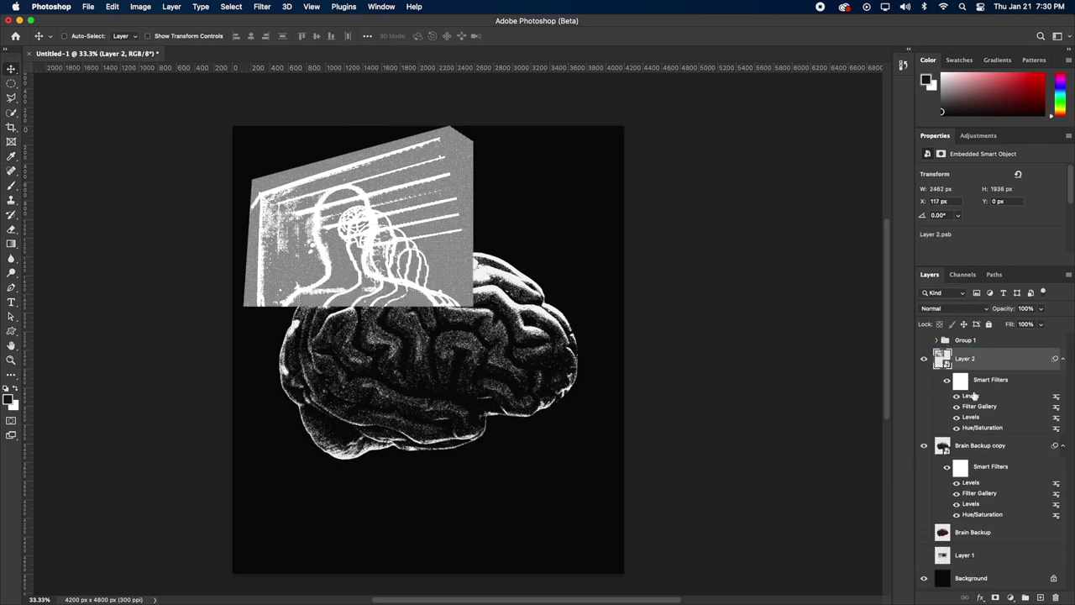
double_click(973, 397)
key(Return)
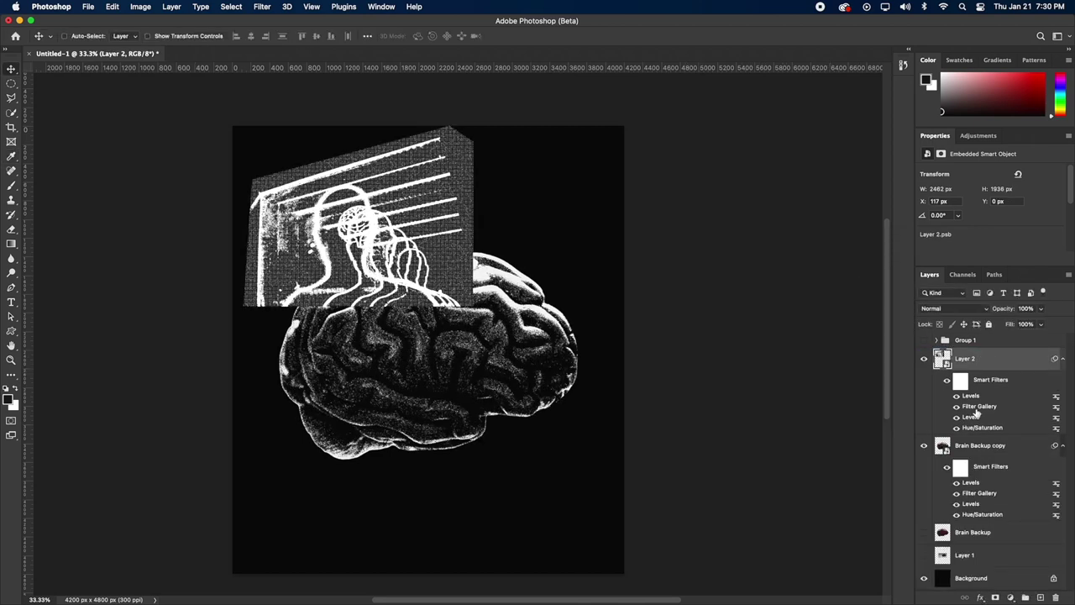
- Turn off the Halftone Pattern effect in Layer 2's Filter Gallery, keeping Torn Edges and Grain on
double_click(979, 406)
click(936, 275)
click(936, 289)
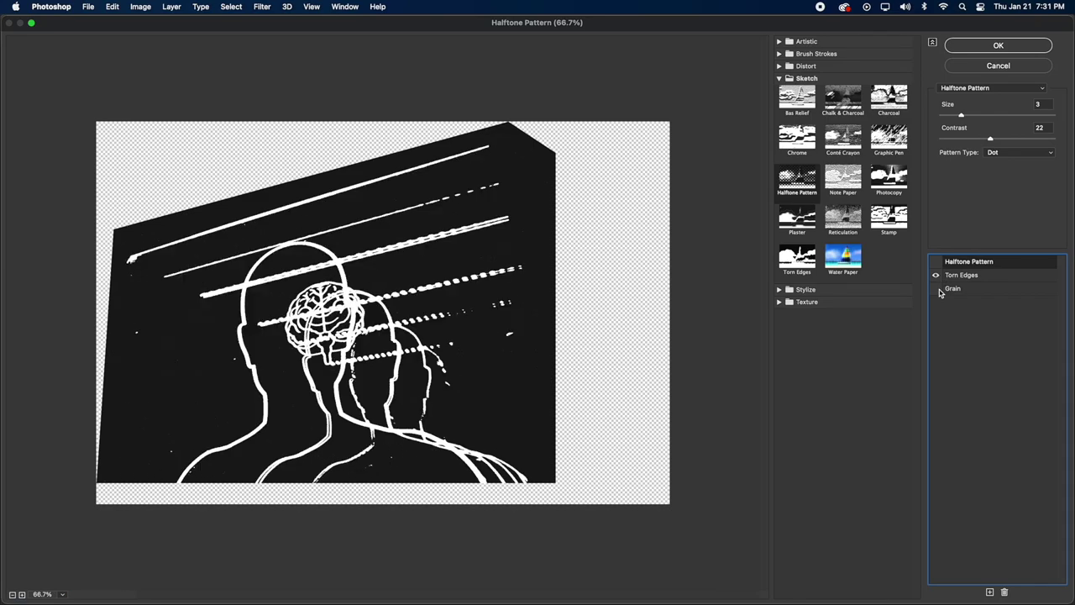
click(937, 289)
click(974, 47)
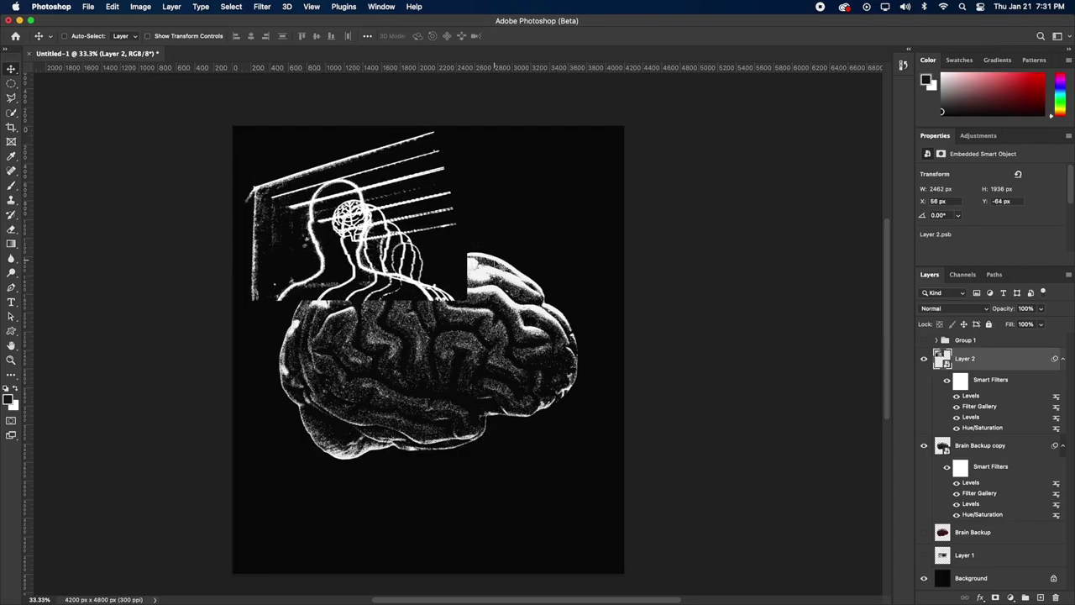
- Hide Layer 2 and draw an unfilled square of about 1001 × 1001 px near the canvas's lower-right corner
click(923, 360)
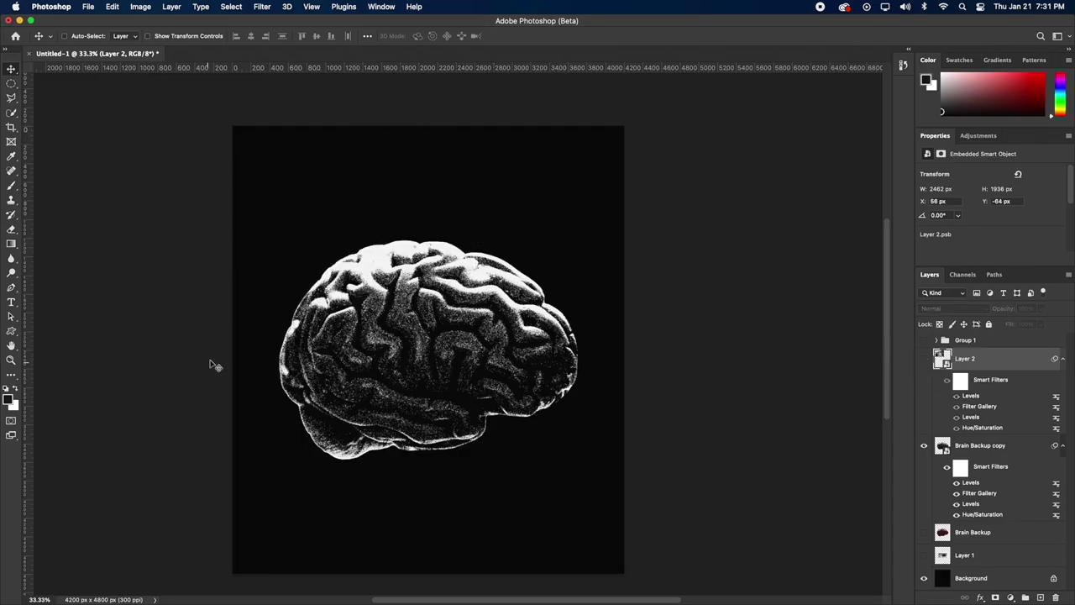
drag(12, 331, 50, 330)
drag(450, 426, 633, 556)
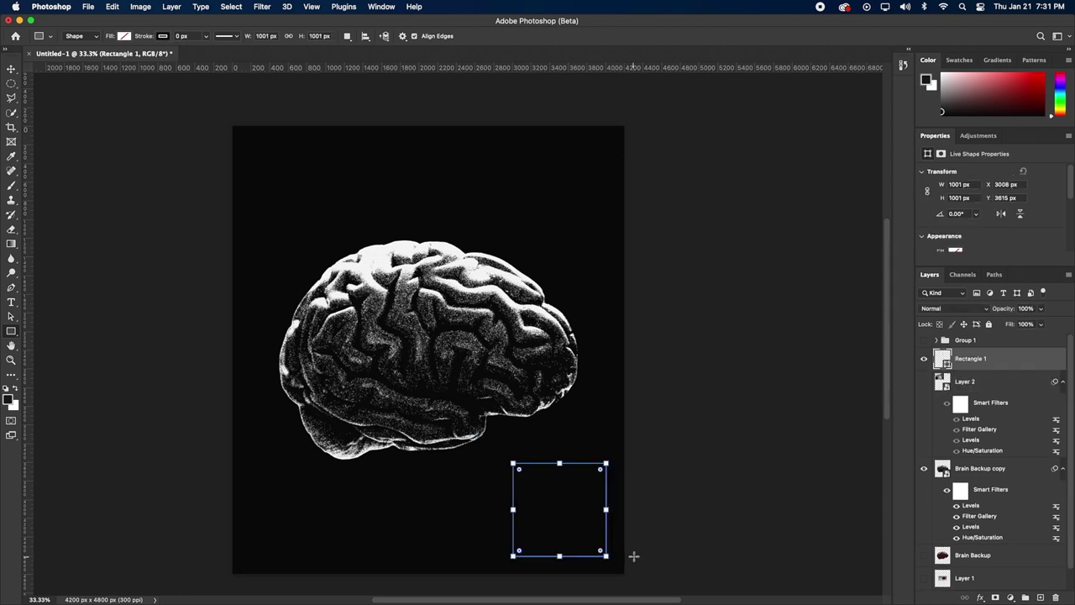
- Give the square a white stroke 30 px wide
click(163, 37)
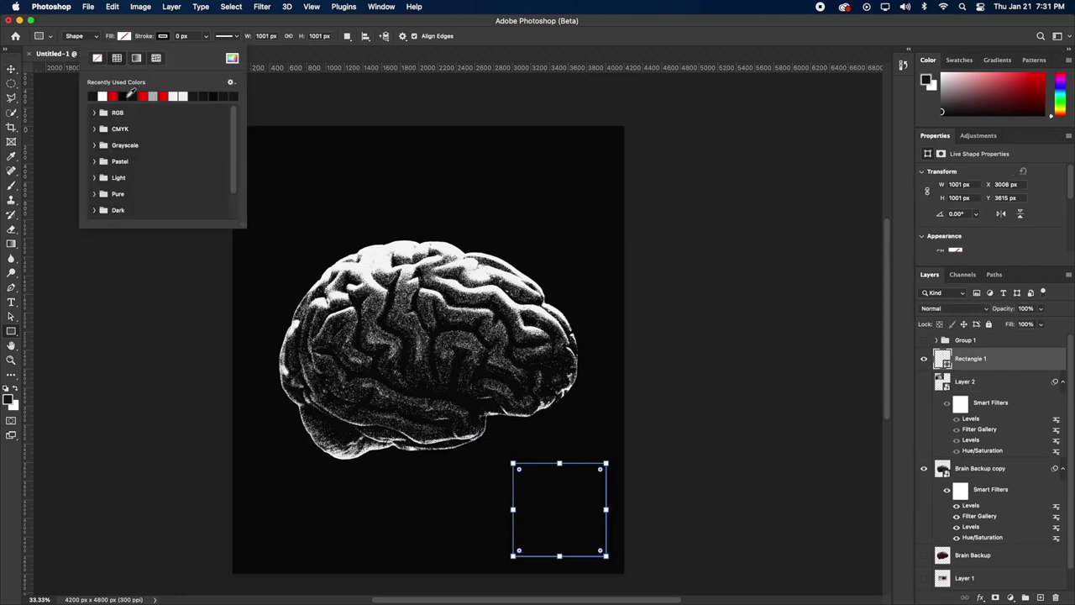
click(108, 95)
drag(141, 37, 160, 40)
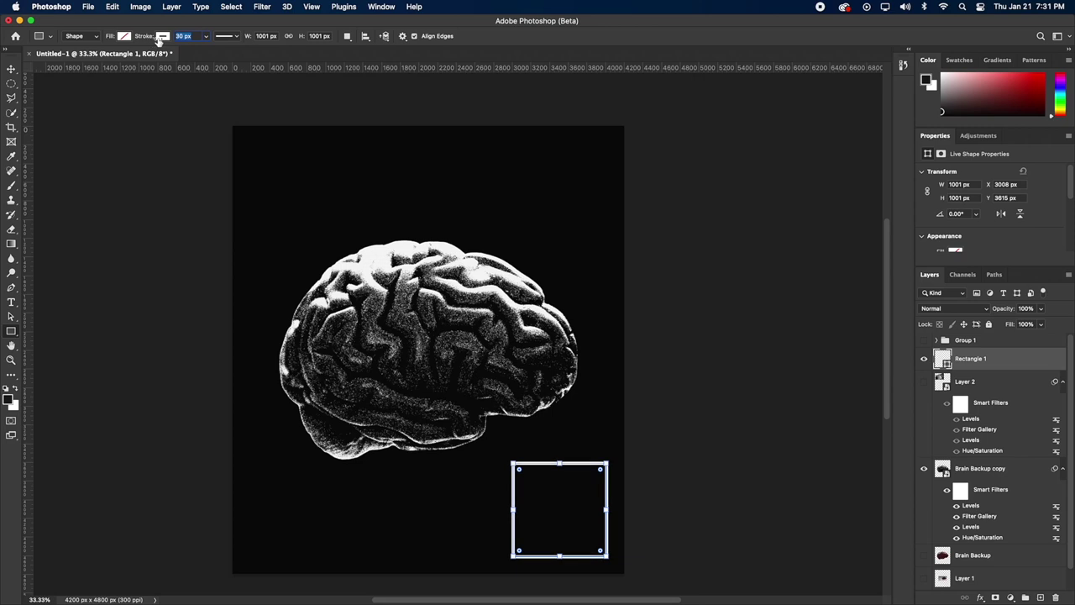
key(v)
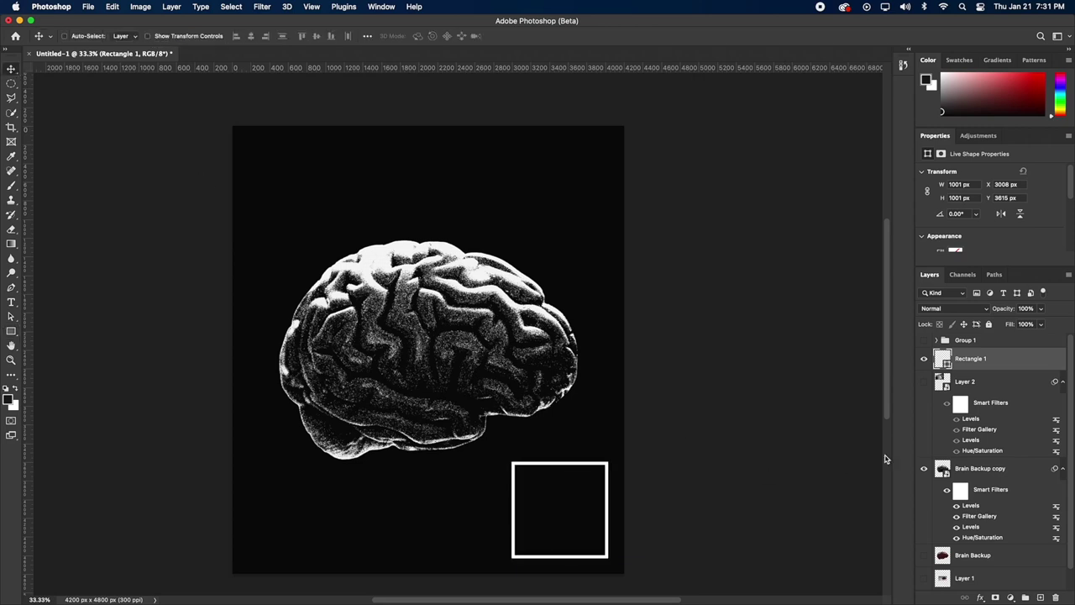
- Place Layer 2 above Rectangle 1, clipped to it and shown, and move the head graphic over the square
drag(932, 379, 970, 360)
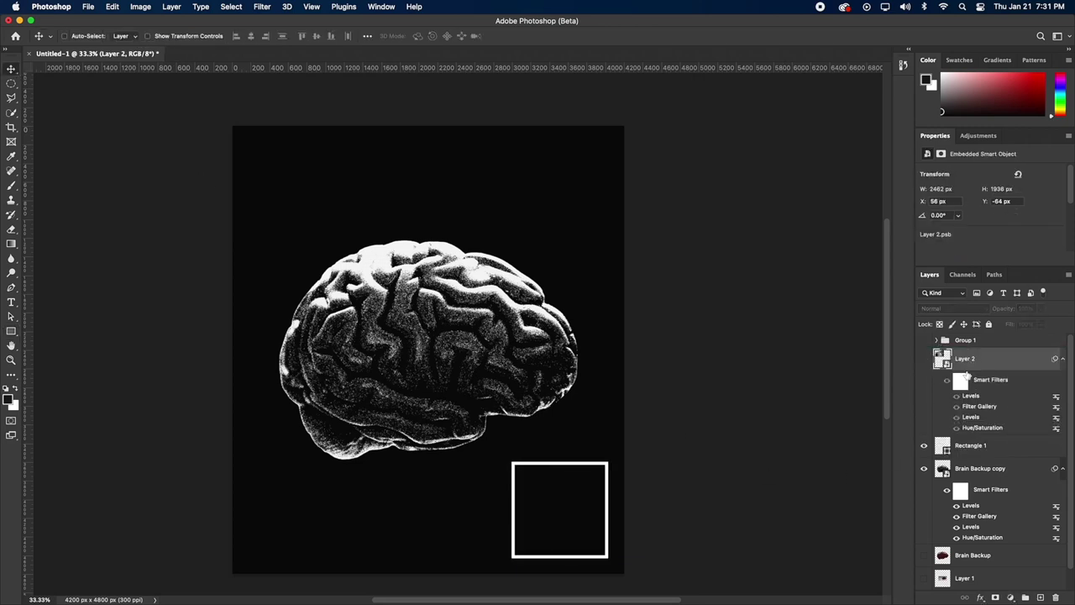
alt+click(955, 430)
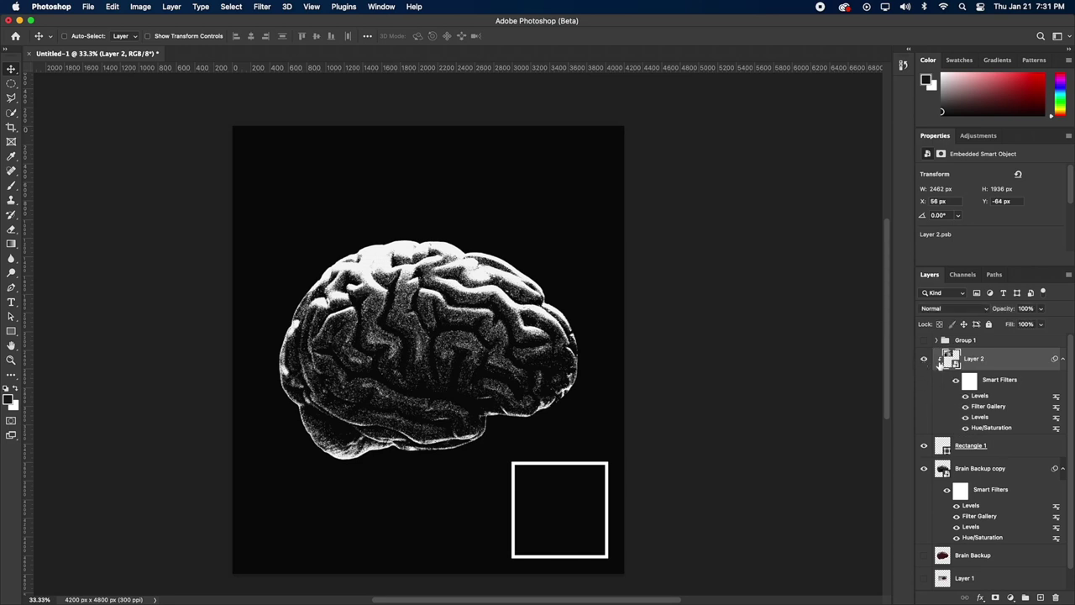
drag(439, 375, 581, 585)
key(super+z)
drag(506, 375, 590, 542)
drag(498, 350, 555, 481)
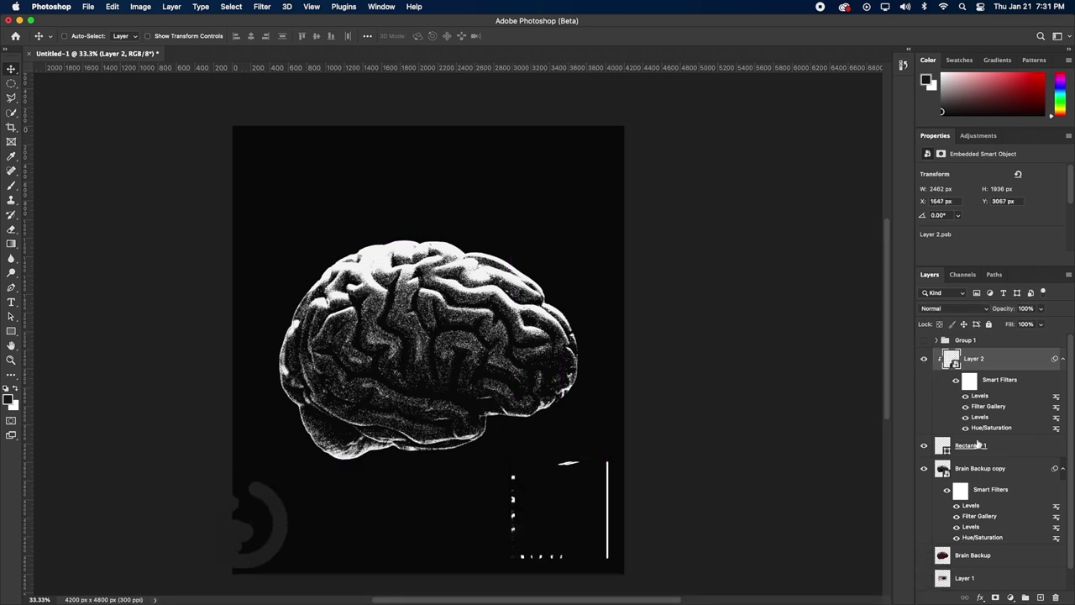
- Give Rectangle 1 a solid fill so the clipped graphic shows inside the square
click(977, 443)
key(u)
click(125, 36)
click(65, 98)
click(3, 77)
click(11, 70)
- Flip Layer 2's head graphic, scale it down to about 1760 × 1400 px, and position the head inside the square
click(974, 359)
key(super+t)
click(537, 242)
right_click(511, 492)
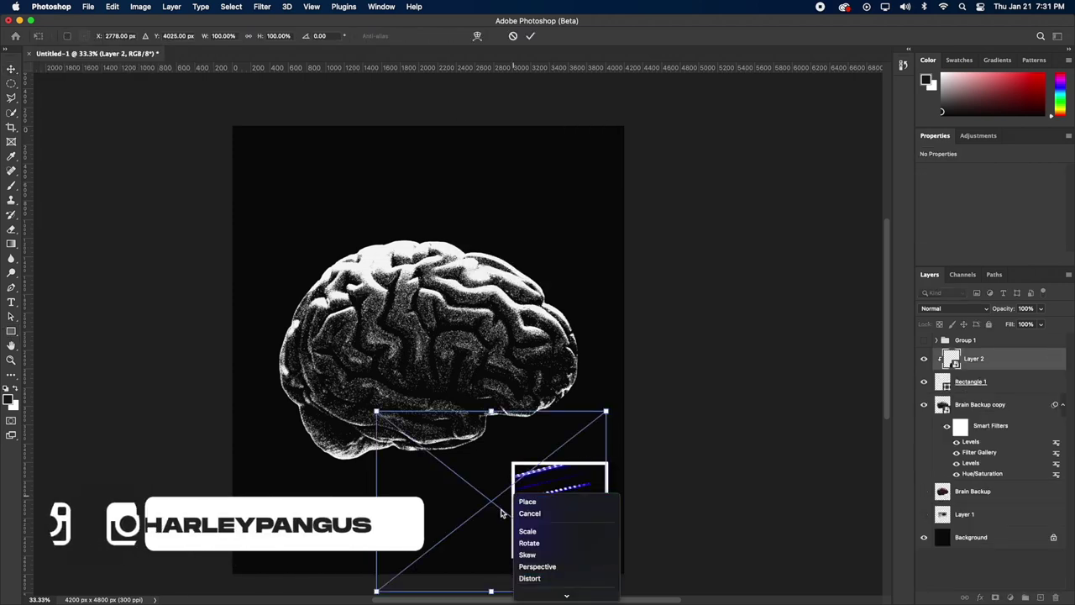
click(546, 582)
drag(538, 514, 600, 506)
drag(670, 401, 642, 430)
key(Return)
drag(1054, 405, 974, 360)
drag(564, 470, 569, 471)
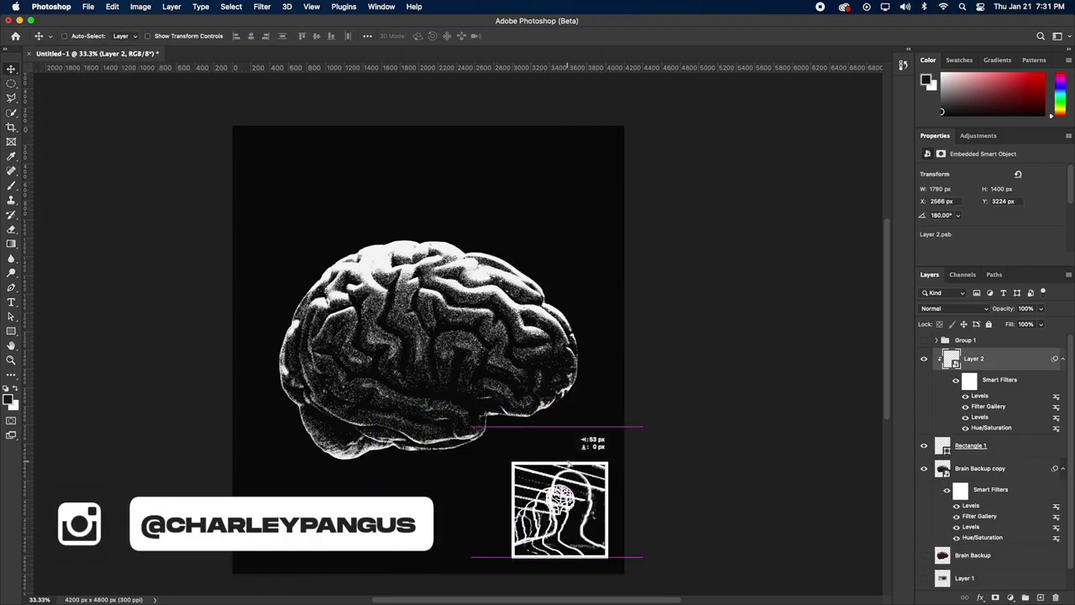
- Thin the square's white stroke and move the square together with Layer 2 about 59 px to the left
click(975, 445)
key(u)
key(v)
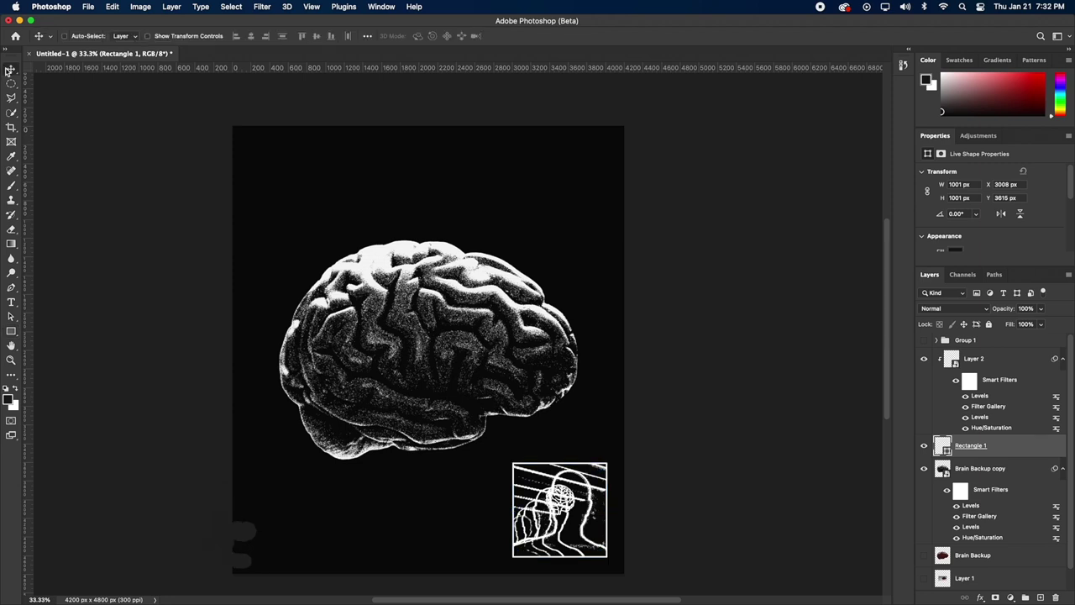
shift+click(975, 362)
drag(641, 496, 635, 497)
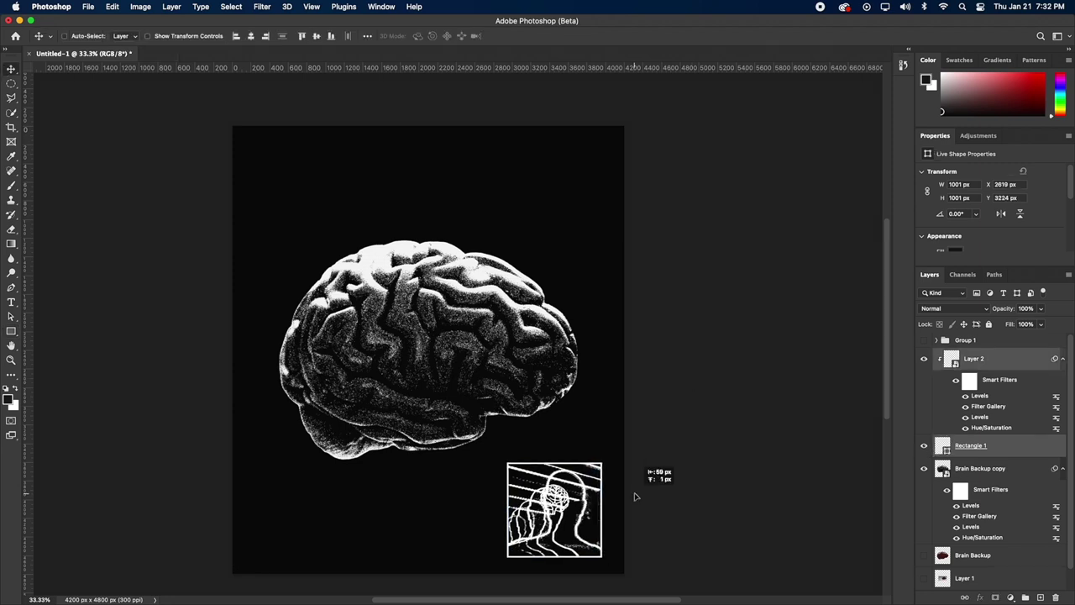
- Try to draw a short diagonal line from the square's upper-left corner toward the brain with the Pen tool
click(11, 332)
click(11, 288)
click(80, 36)
click(81, 36)
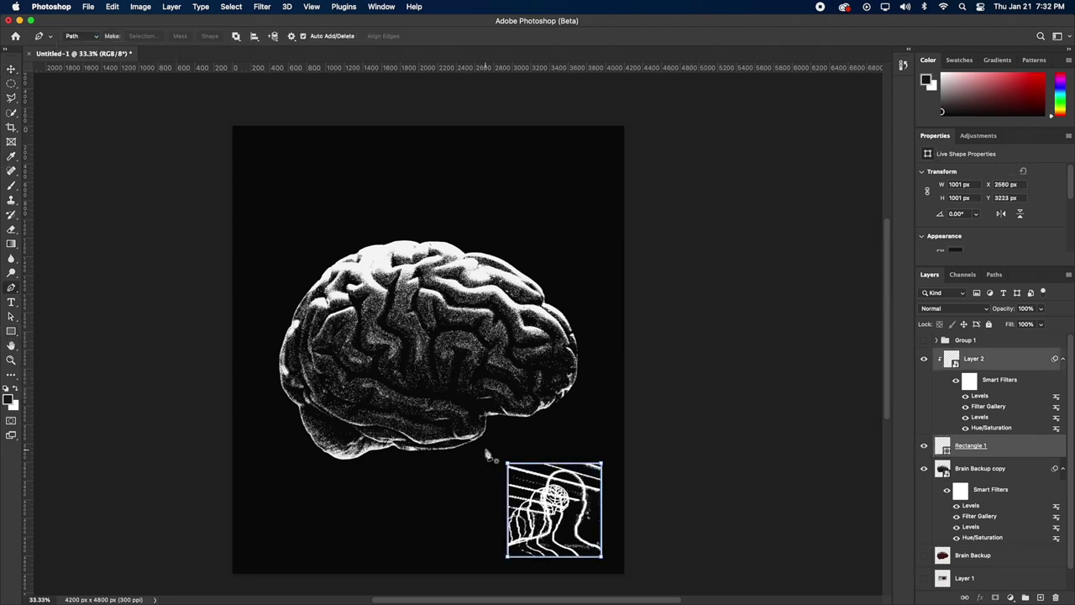
click(507, 463)
click(486, 441)
key(z)
click(497, 470)
key(v)
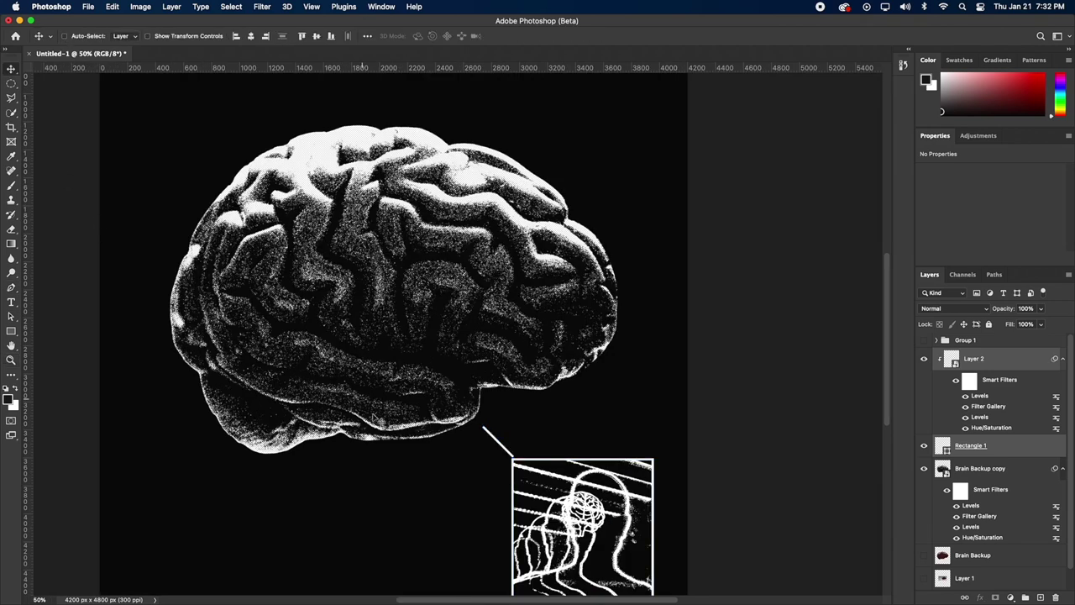
click(988, 449)
click(925, 446)
key(super+z)
click(1041, 597)
key(u)
drag(159, 506, 294, 505)
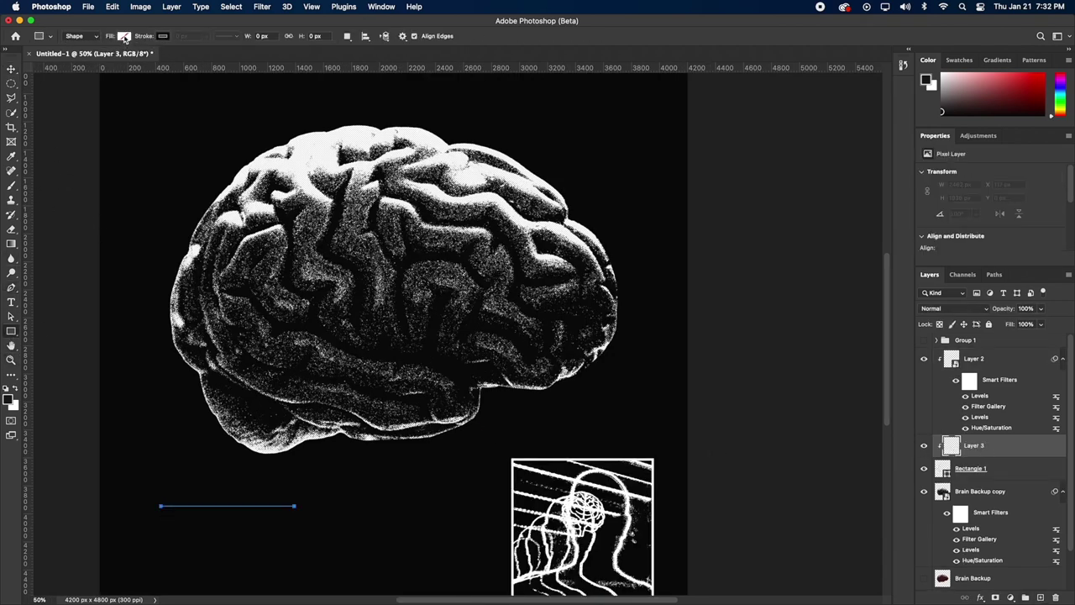
click(11, 68)
click(11, 287)
click(81, 37)
click(82, 28)
key(super+z)
key(super+z)
- On a new layer, draw a horizontal line about 989 px long below the brain with the Pen tool, with white stroke and fill
click(1040, 597)
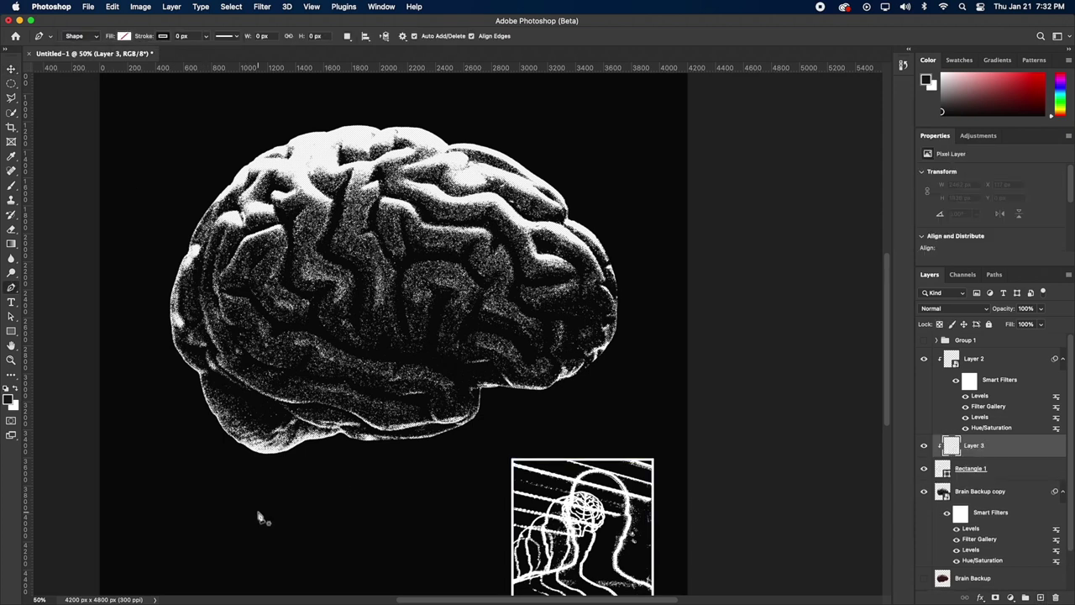
click(203, 513)
click(342, 513)
click(161, 36)
click(102, 97)
drag(142, 36, 156, 37)
click(163, 37)
click(124, 37)
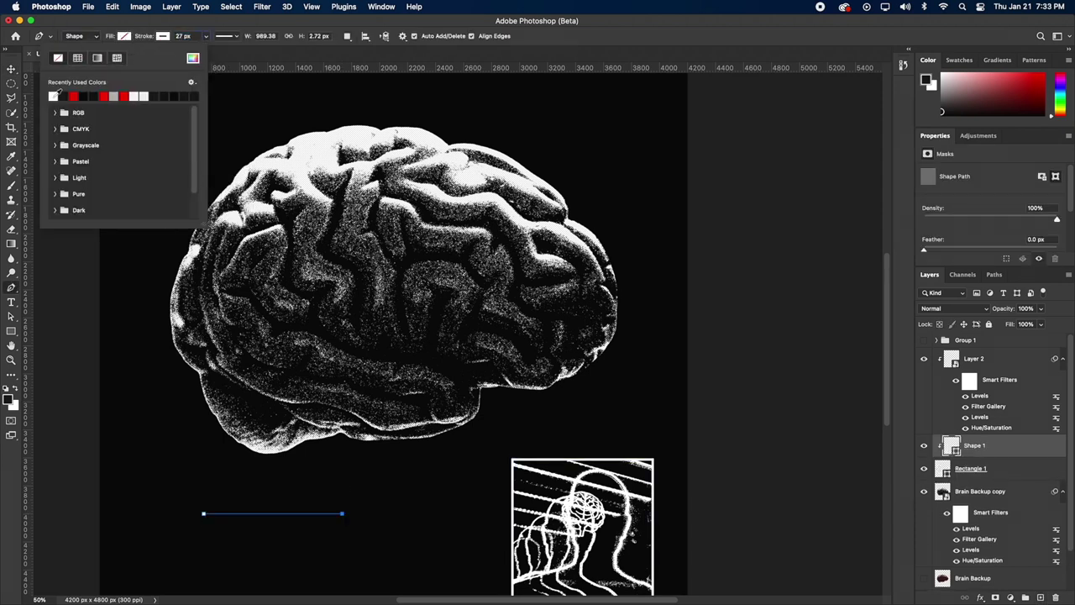
click(54, 95)
- Place the Shape 1 line above Layer 2, outside the clipping group, and set its stroke to 13 px
drag(997, 445, 986, 347)
drag(154, 37, 142, 37)
click(10, 71)
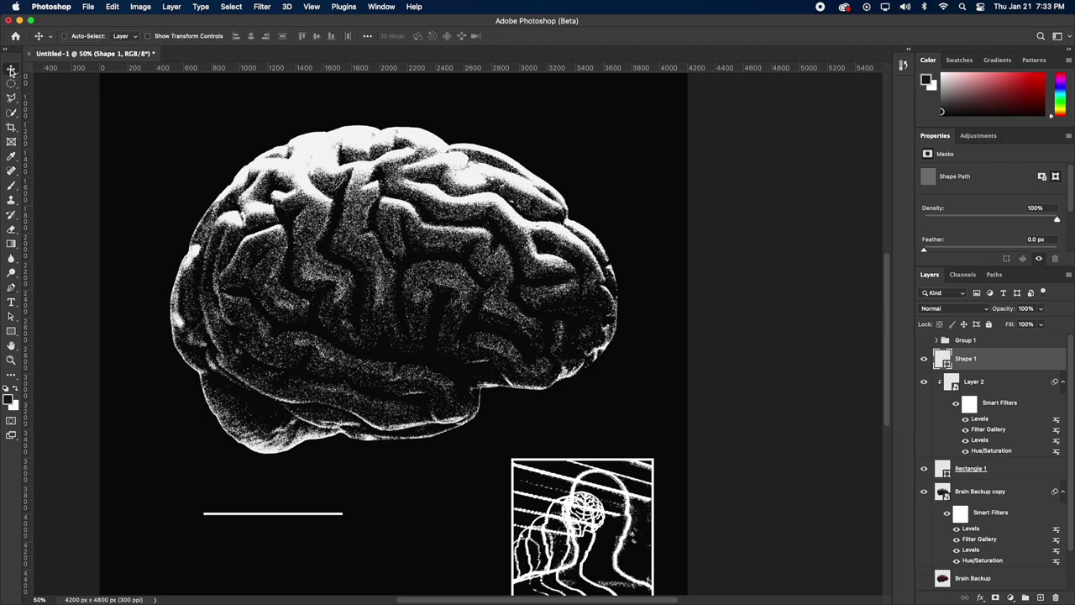
- Rotate the line diagonally and place it so it runs from the square's upper-left corner into the brain
key(super+t)
drag(193, 504, 194, 412)
key(Return)
drag(332, 497, 525, 395)
key(Up)
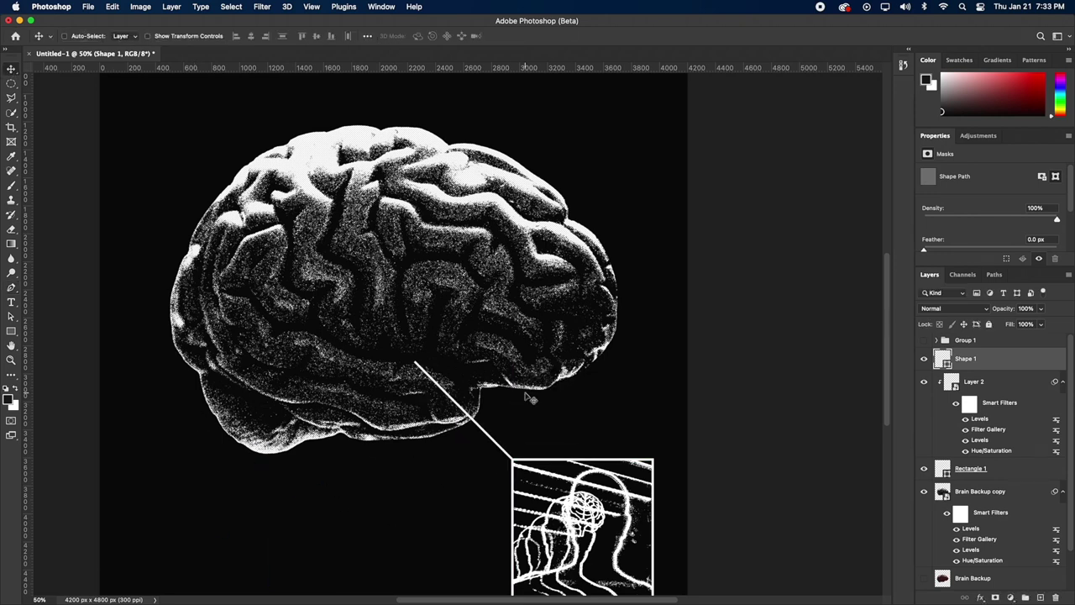
click(11, 331)
click(55, 350)
drag(280, 307, 412, 361)
click(11, 70)
key(super+z)
key(super+z)
click(11, 330)
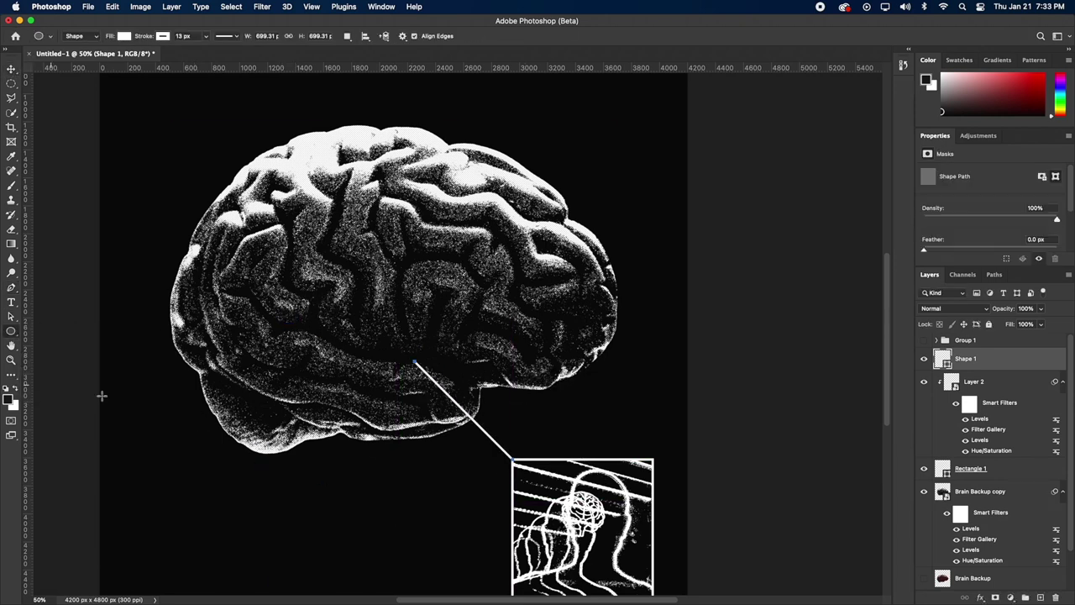
drag(127, 404, 142, 419)
click(11, 70)
drag(113, 319, 153, 287)
key(super+z)
key(super+z)
- On a new layer, draw a white circle about 64 px wide at the line's end on the brain
click(1039, 597)
click(12, 331)
drag(408, 355, 413, 361)
click(11, 69)
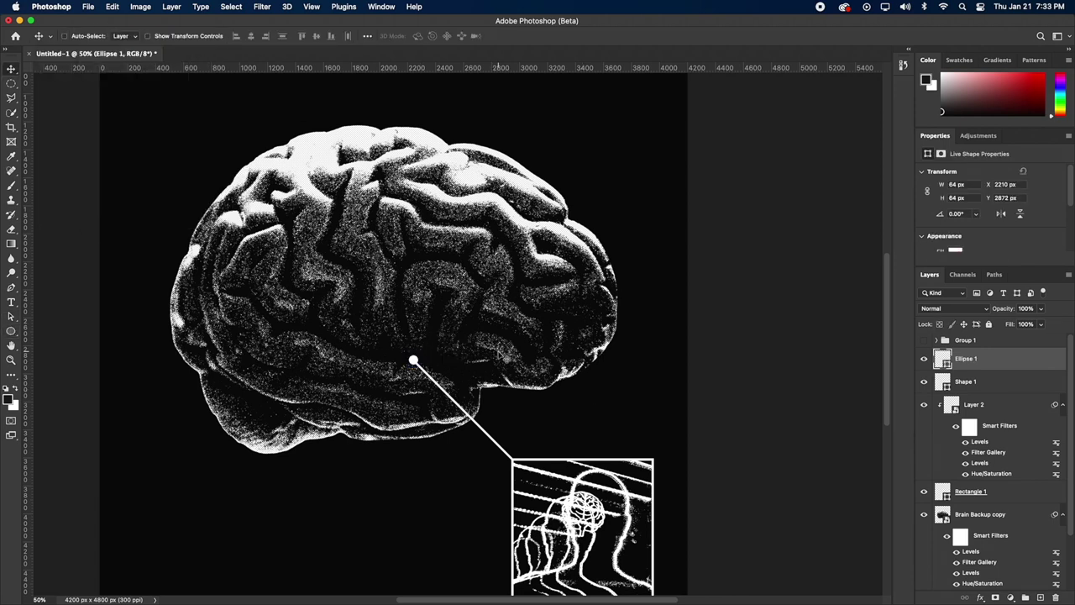
- Group the square, head graphic, line and circle as "human", and delete Layer 1 with the source brain photo
key(ctrl+g)
drag(504, 357, 478, 425)
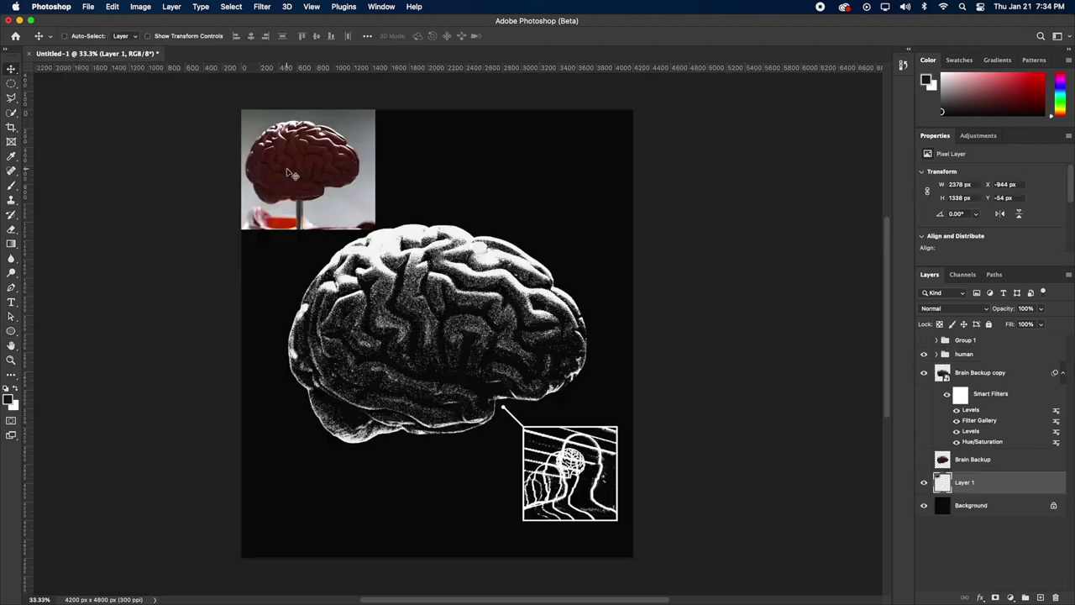
key(Delete)
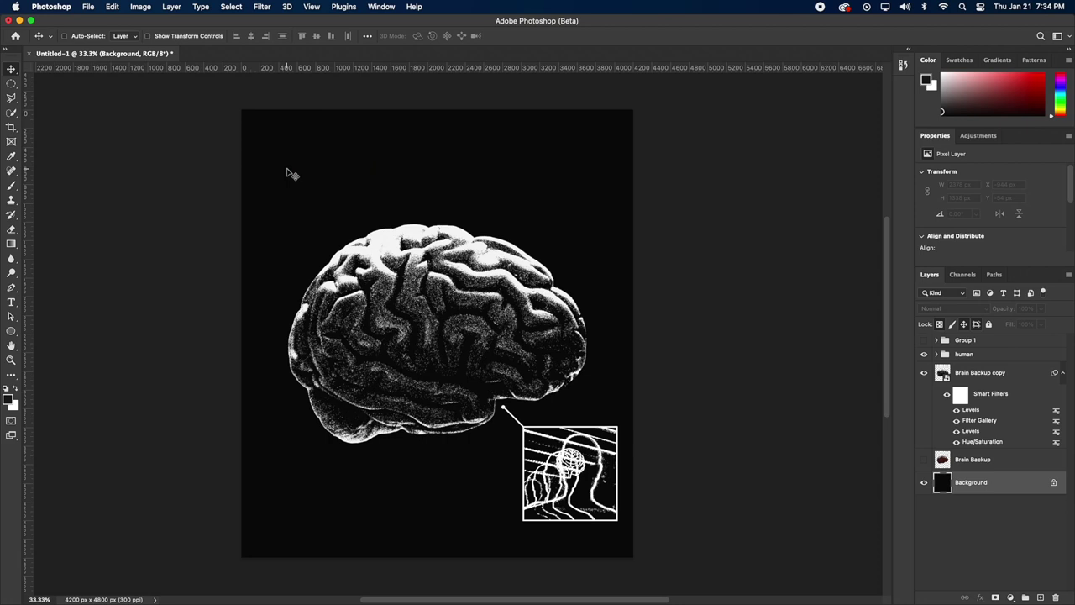
- Duplicate Brain Backup copy, place the duplicate beneath the original, and offset it toward the canvas's upper left
click(921, 374)
click(976, 373)
drag(335, 323, 336, 271)
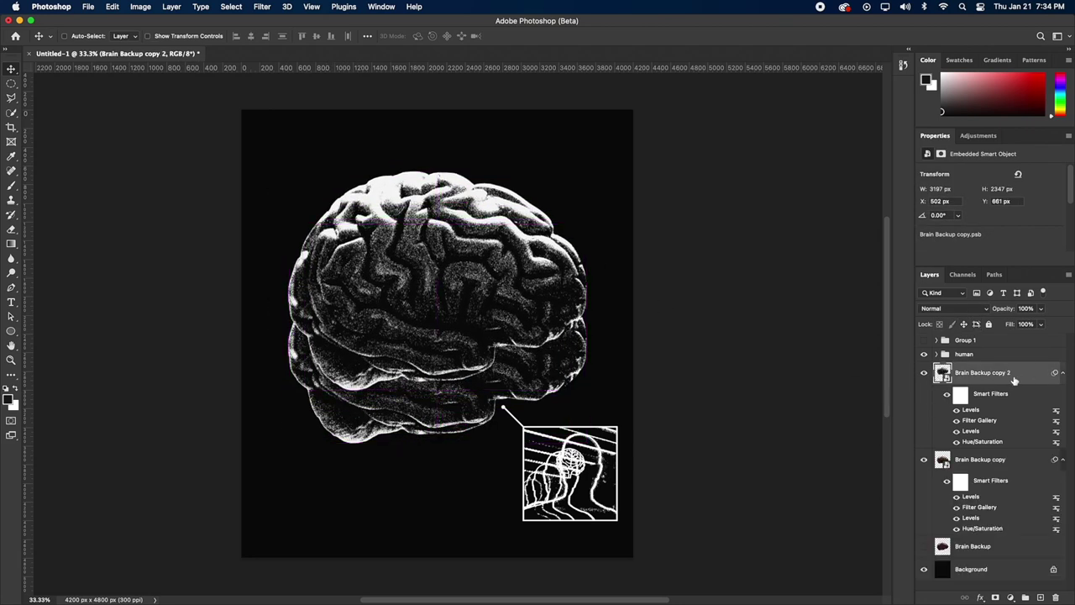
drag(1014, 381, 999, 538)
drag(474, 223, 446, 207)
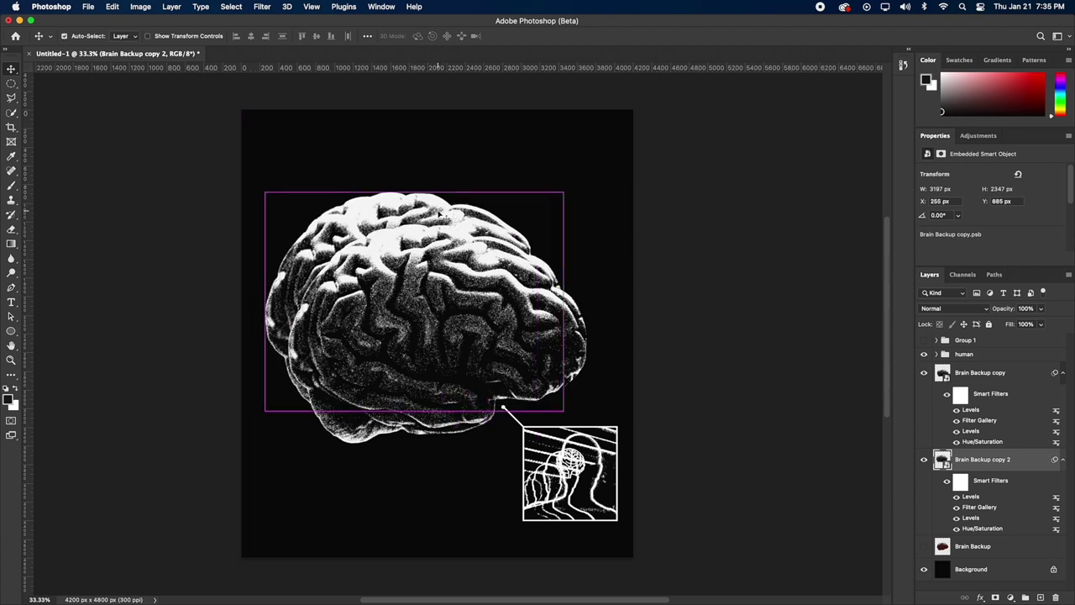
- Open Brain Backup copy 2 in the Liquify filter and set the brush size to 900
key(super+e)
key(super+shift+x)
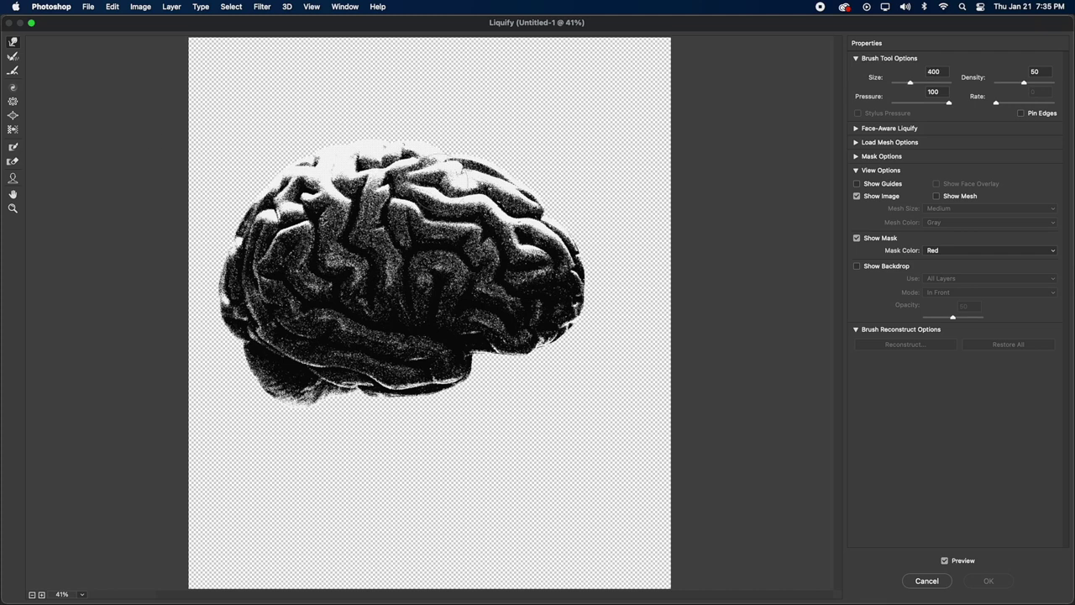
key(bracketright)
key(bracketright)
key(bracketright)
key(bracketright)
key(bracketright)
- Try stretching the brain's upper and lower edges outward with long warp strokes
drag(485, 230, 447, 76)
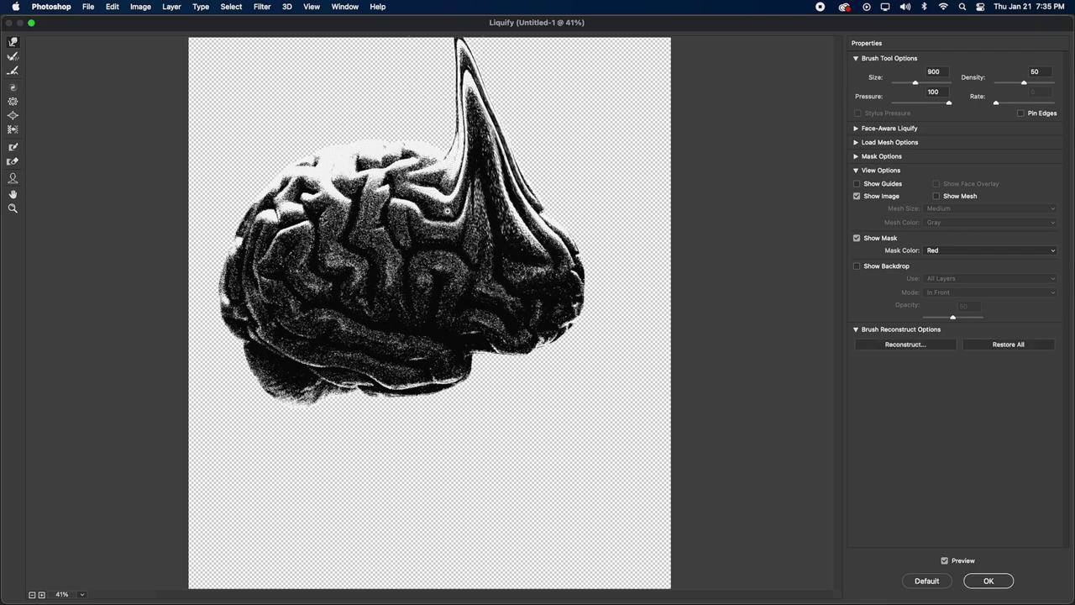
key(super+z)
drag(462, 165, 453, 86)
drag(345, 359, 350, 411)
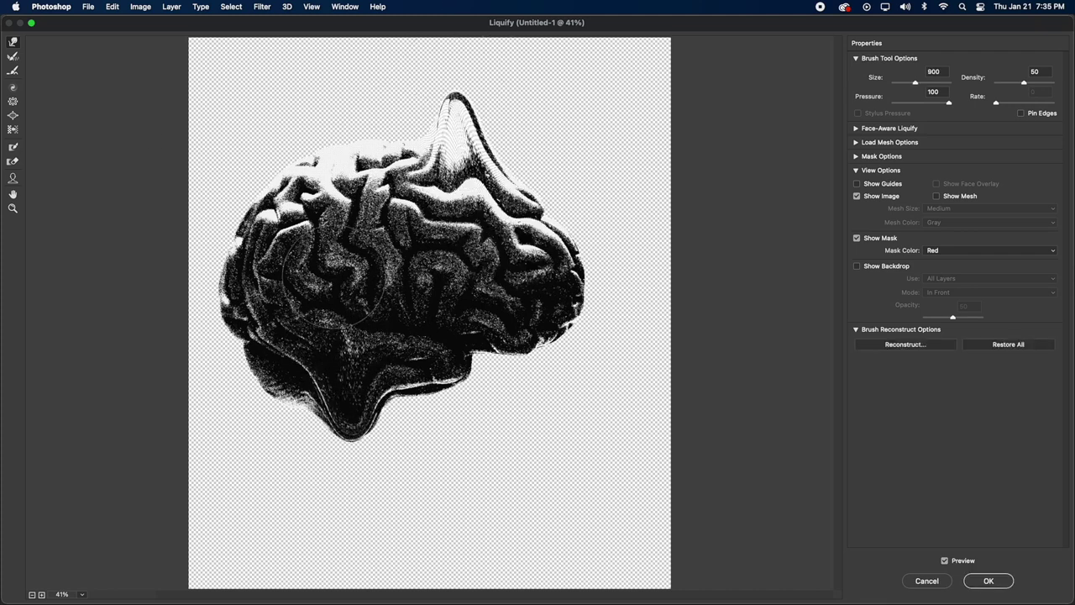
drag(328, 188, 299, 101)
drag(396, 137, 397, 239)
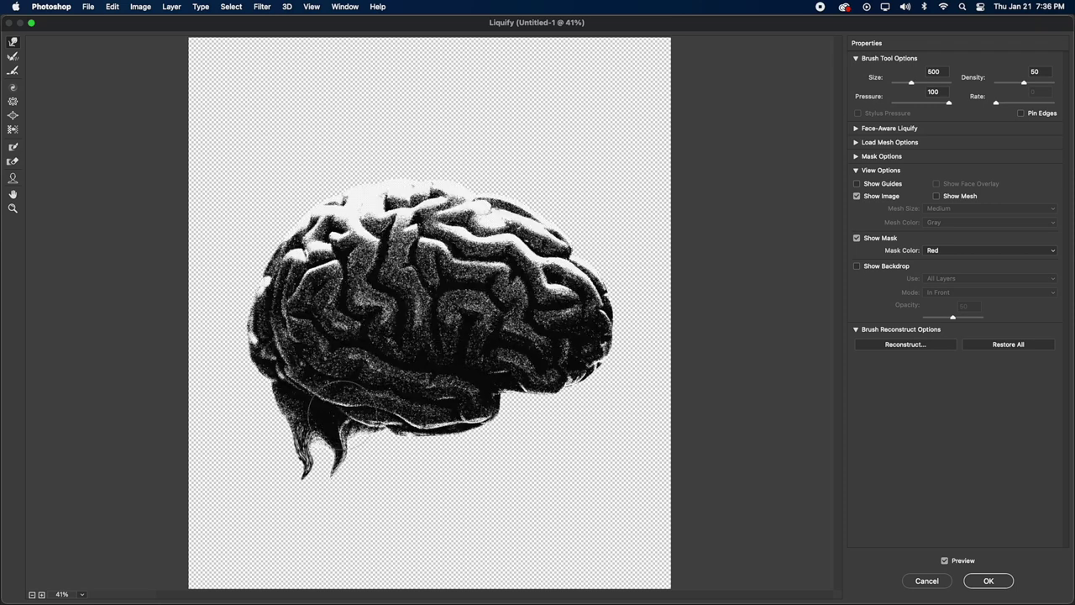
- Pull the brain's lower edge down into several drips with warp strokes, enlarging the brush to size 700
mouse_move(336, 409)
mouse_down()
mouse_move(306, 472)
mouse_move(326, 514)
mouse_move(323, 546)
mouse_up()
key(bracketright)
key(bracketright)
mouse_move(357, 395)
mouse_down()
mouse_move(370, 431)
mouse_move(361, 484)
mouse_up()
drag(428, 428, 388, 523)
drag(472, 429, 468, 530)
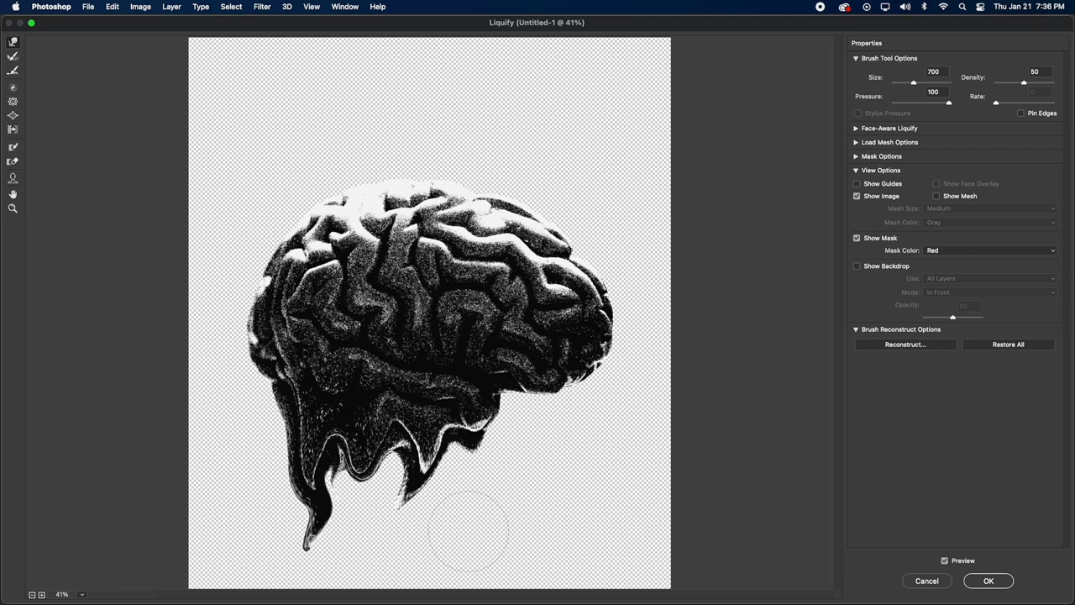
mouse_move(369, 463)
mouse_down()
mouse_move(389, 517)
mouse_move(347, 566)
mouse_up()
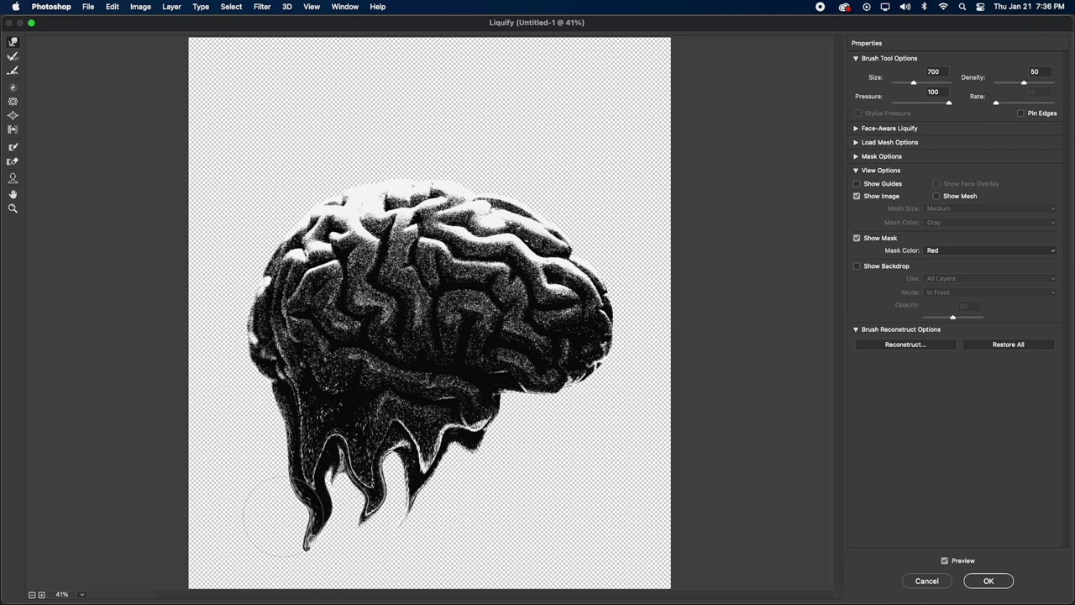
- Lengthen the leftmost and rightmost drips with further warp strokes, undoing the ones that distort them too much
mouse_move(283, 516)
mouse_down()
mouse_move(327, 543)
mouse_move(270, 568)
mouse_up()
mouse_move(442, 479)
mouse_down()
mouse_move(354, 515)
mouse_move(390, 549)
mouse_up()
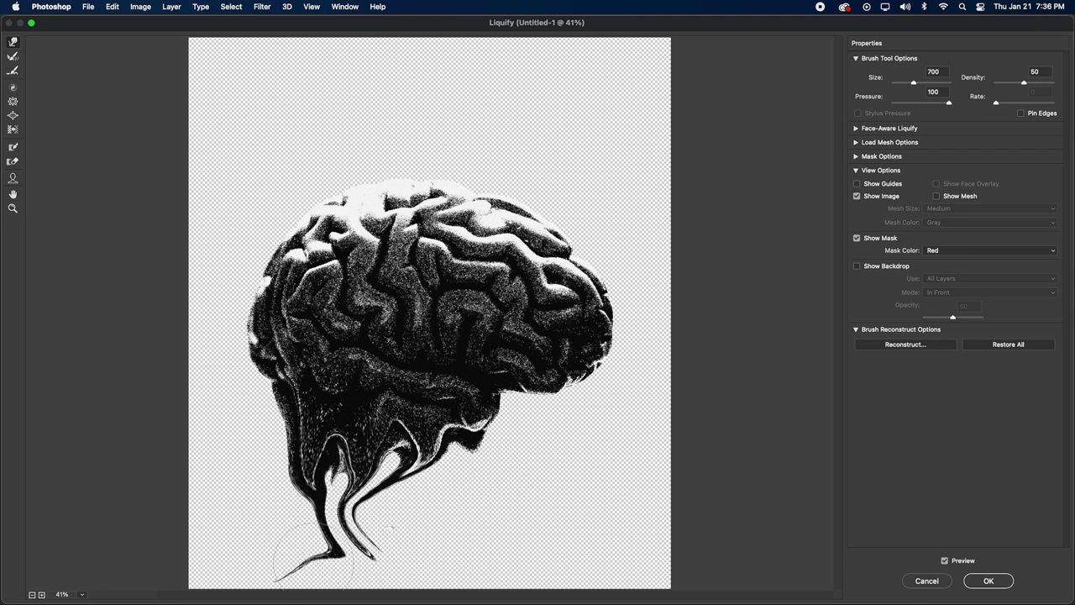
key(super+z)
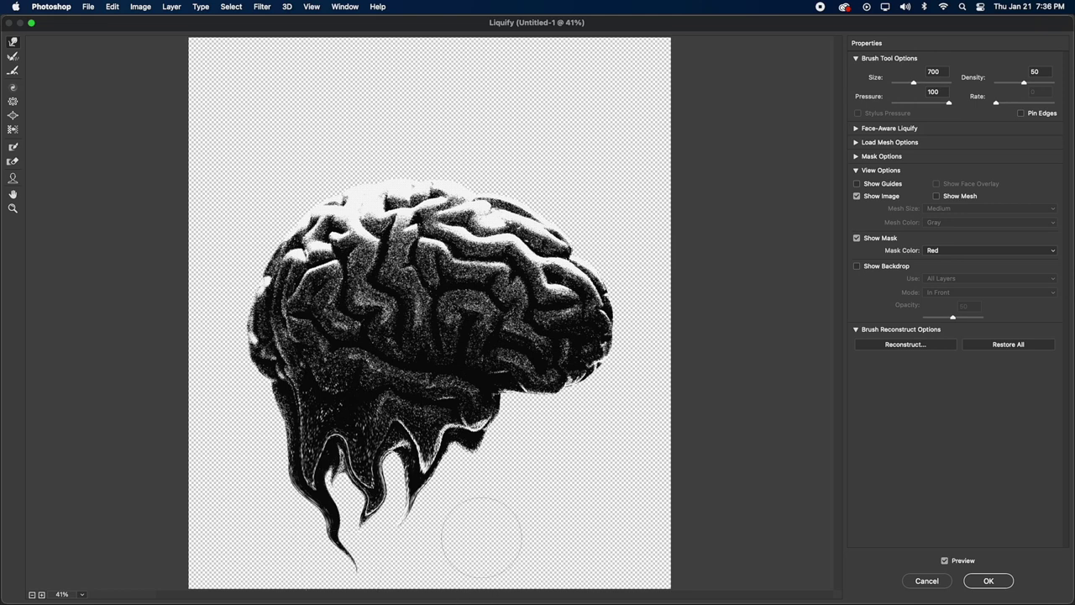
drag(453, 430, 459, 508)
key(super+z)
mouse_move(478, 460)
mouse_down()
mouse_move(495, 482)
mouse_move(479, 537)
mouse_up()
drag(509, 485, 453, 531)
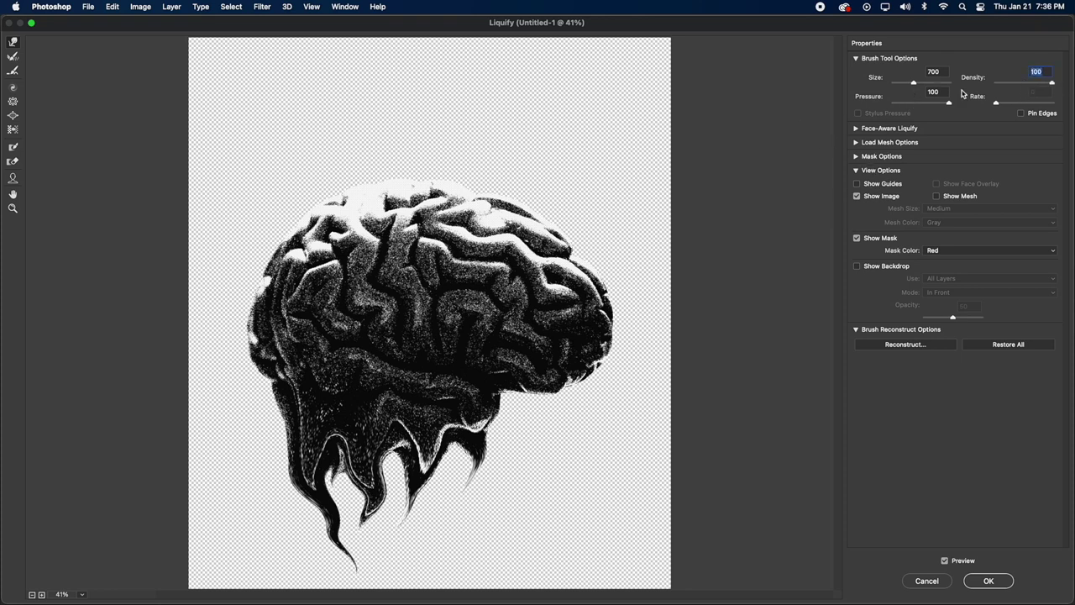
- Try one more downward warp stroke, undo it, and apply the Liquify distortion
drag(466, 388, 434, 528)
key(super+z)
click(982, 585)
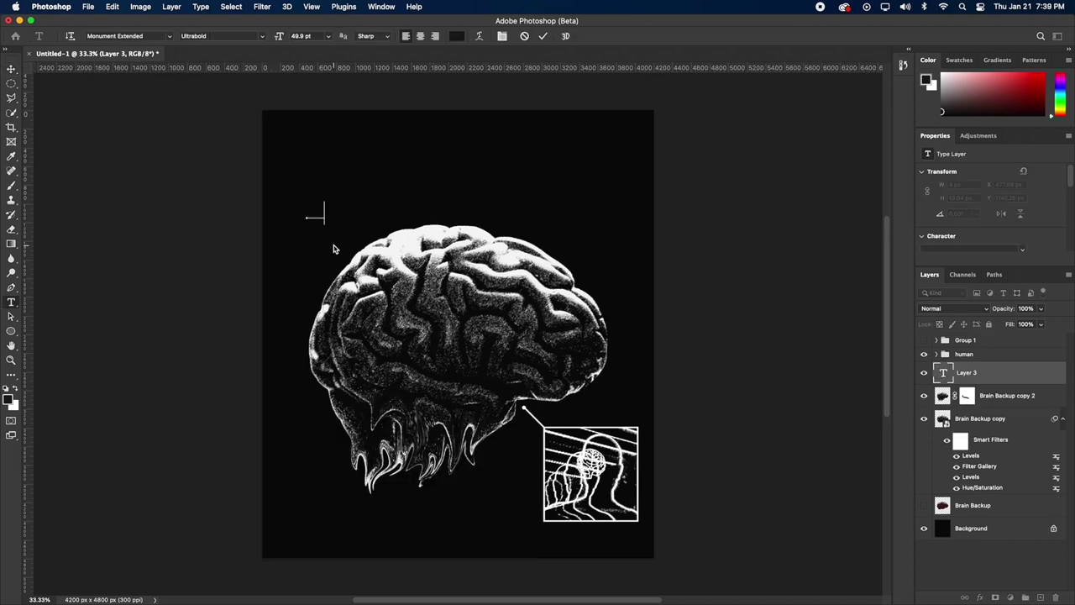
- Add the title text "BRAIN DEAD" above the brain in Mars Attack Regular at 271 pt
click(307, 217)
text(BRAIN DEAD)
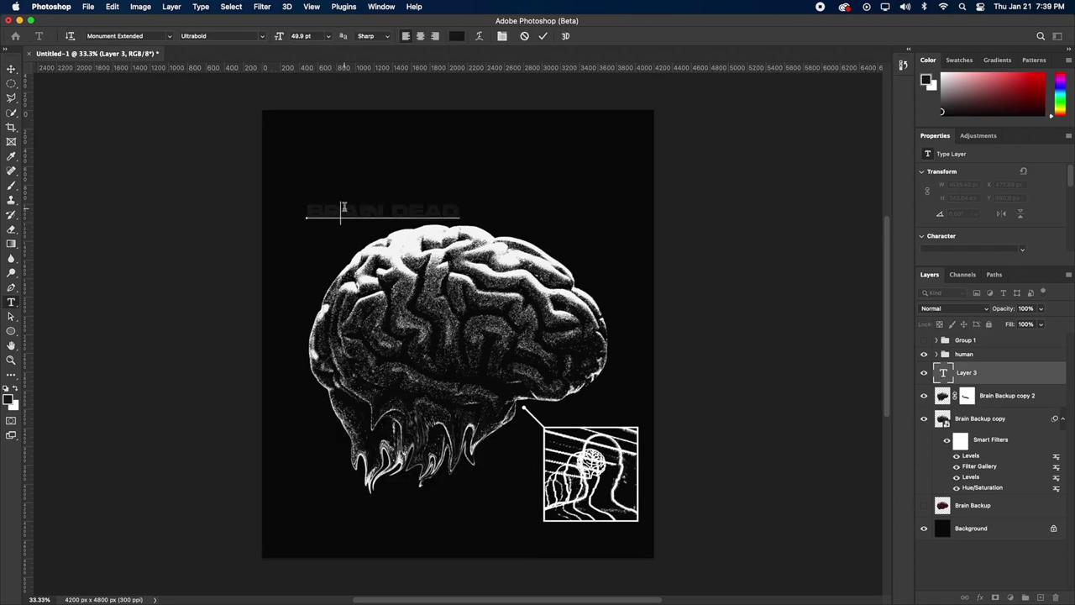
key(super+a)
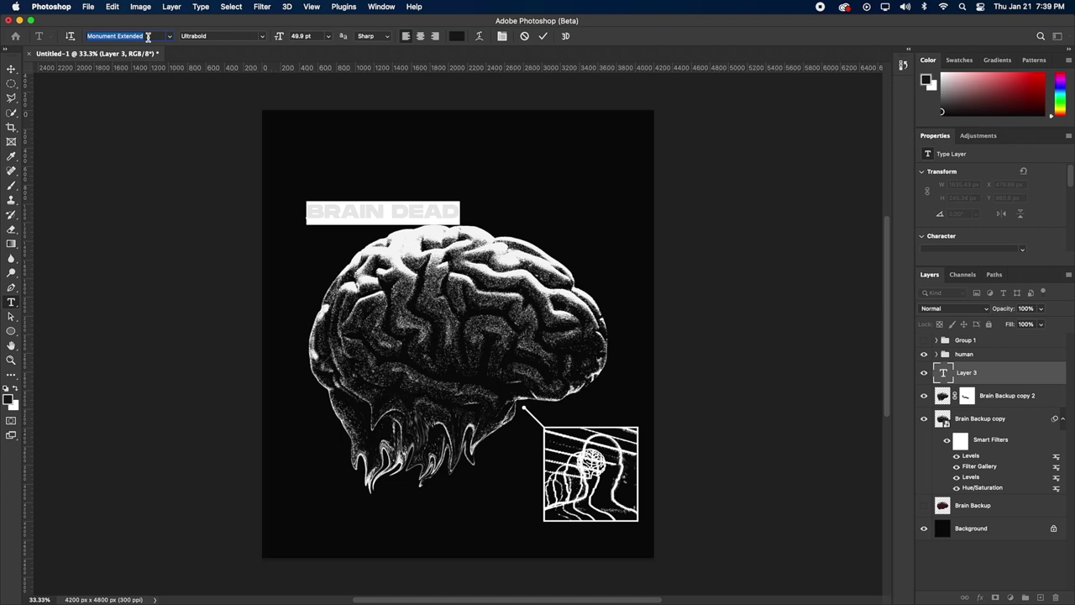
text(mars)
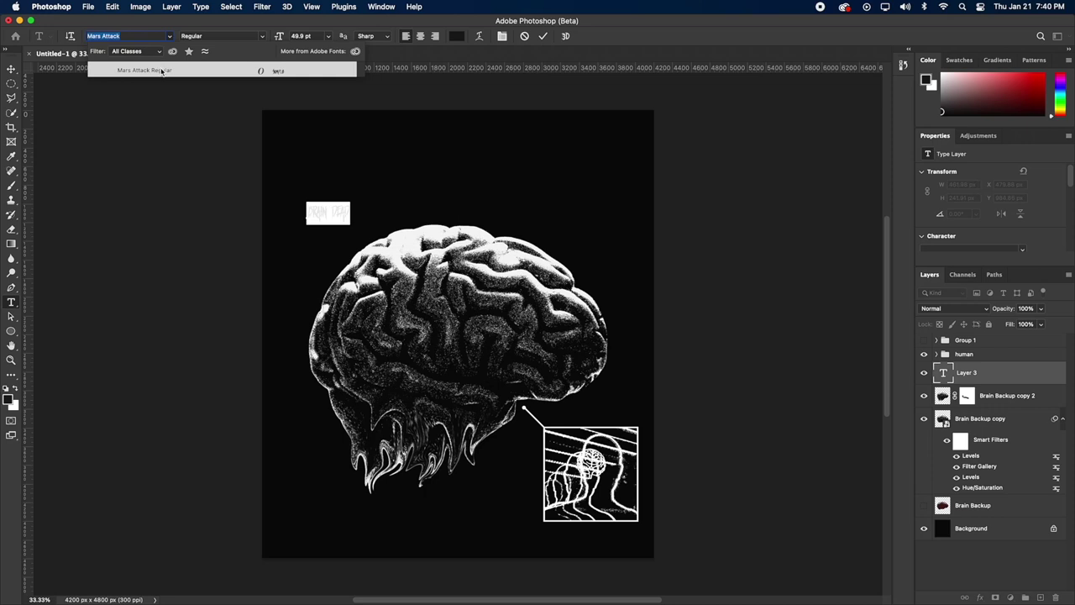
key(Return)
drag(278, 39, 392, 39)
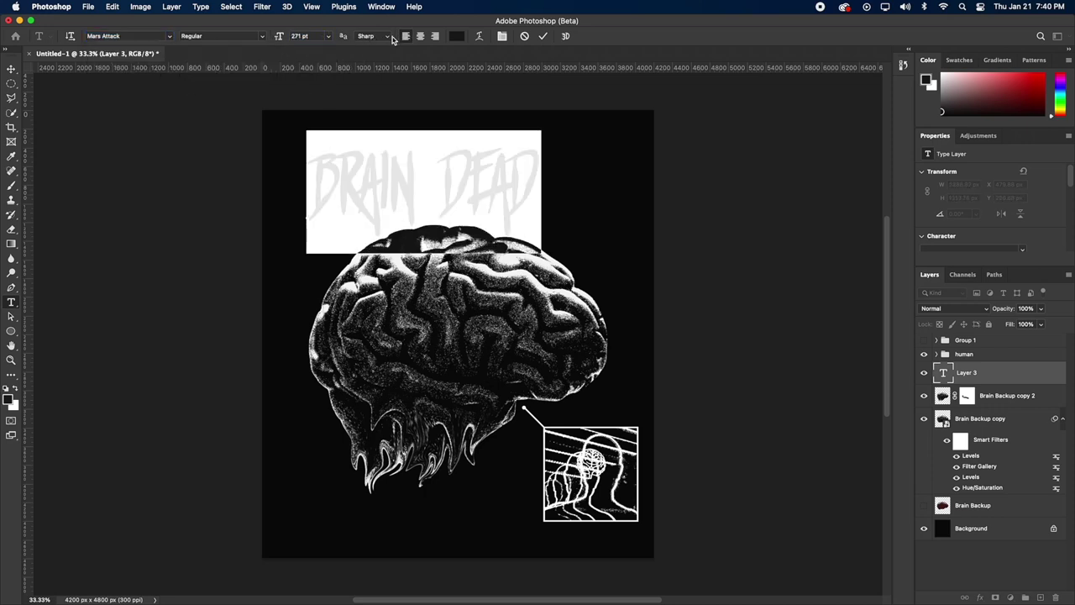
- Center the title horizontally over the top of the brain and scale it to about 125%
click(11, 69)
drag(511, 179, 531, 216)
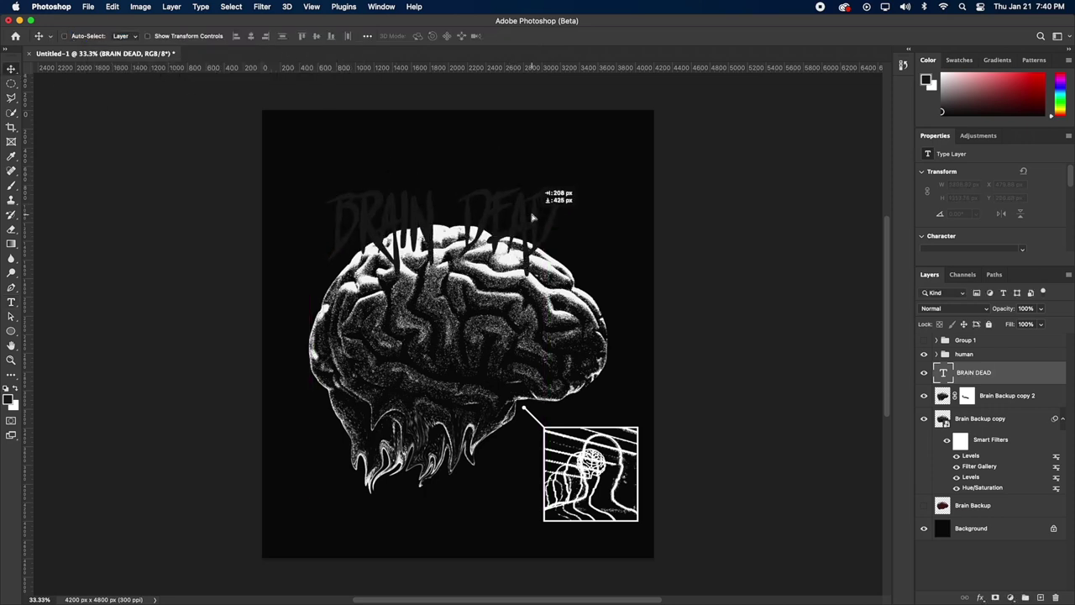
key(super+a)
key(ctrl+t)
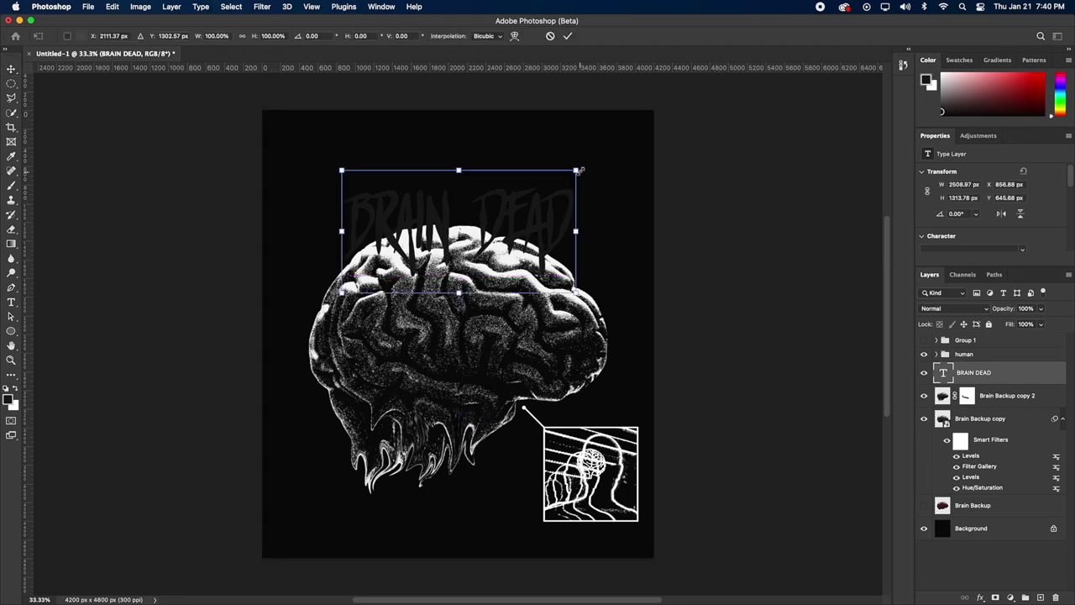
drag(579, 172, 608, 148)
key(Return)
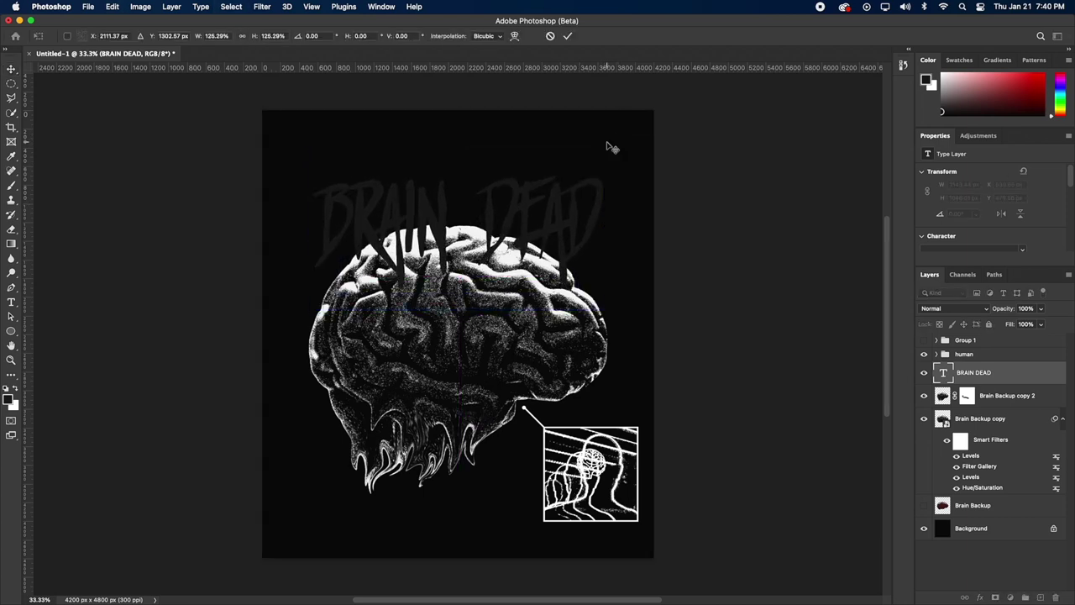
- Warp the BRAIN DEAD title with the Arc Lower style, bending its lower edge upward to follow the top of the brain
key(ctrl+t)
right_click(395, 231)
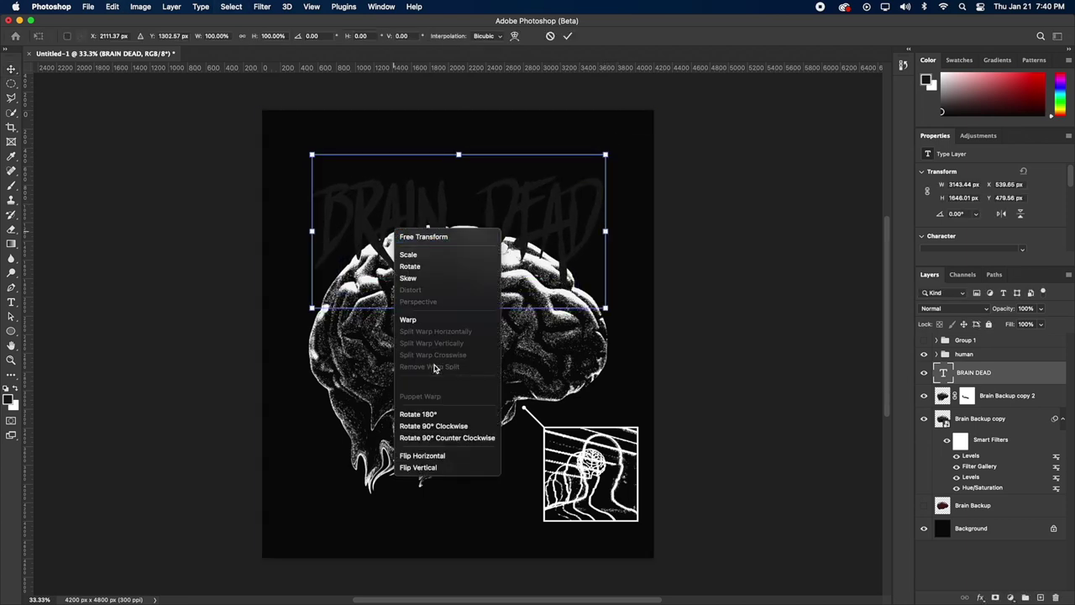
click(408, 319)
click(256, 37)
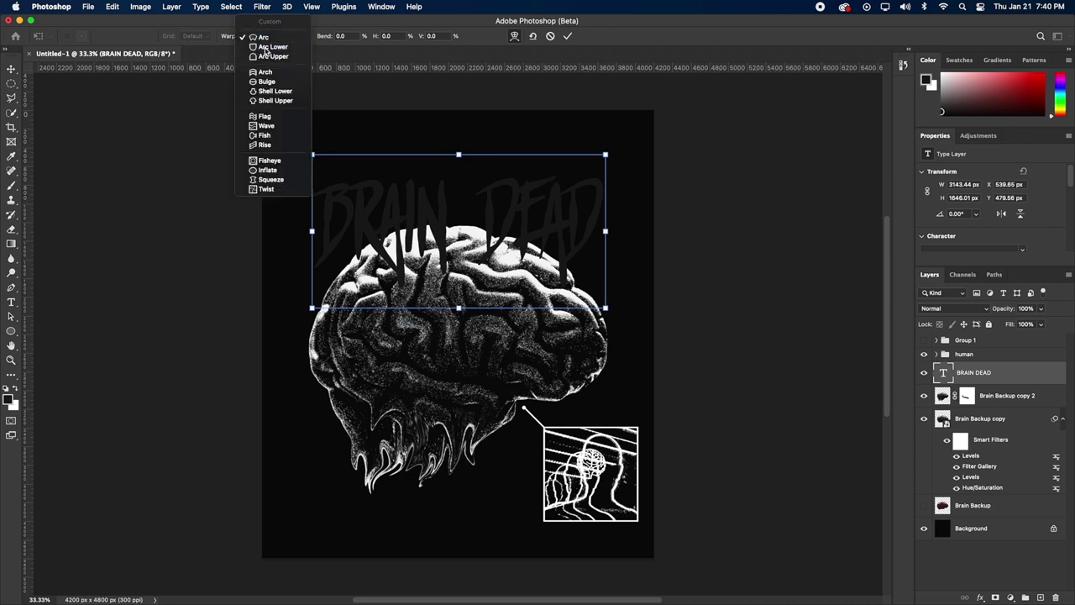
click(267, 47)
drag(459, 372, 459, 256)
key(Return)
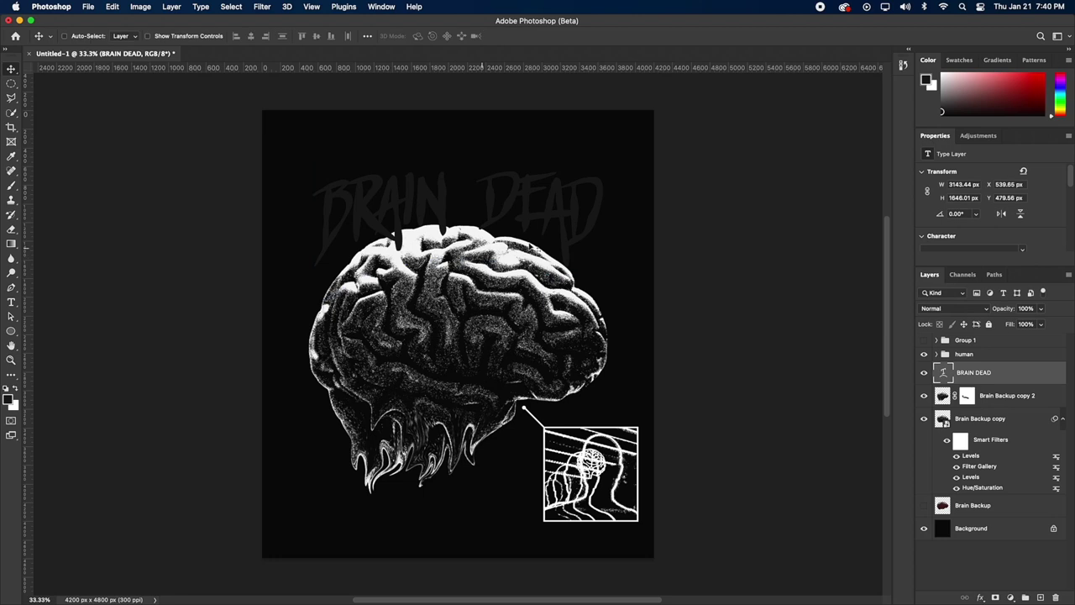
- Give the title a red Color Overlay at 100% opacity and move it slightly down onto the brain
click(980, 596)
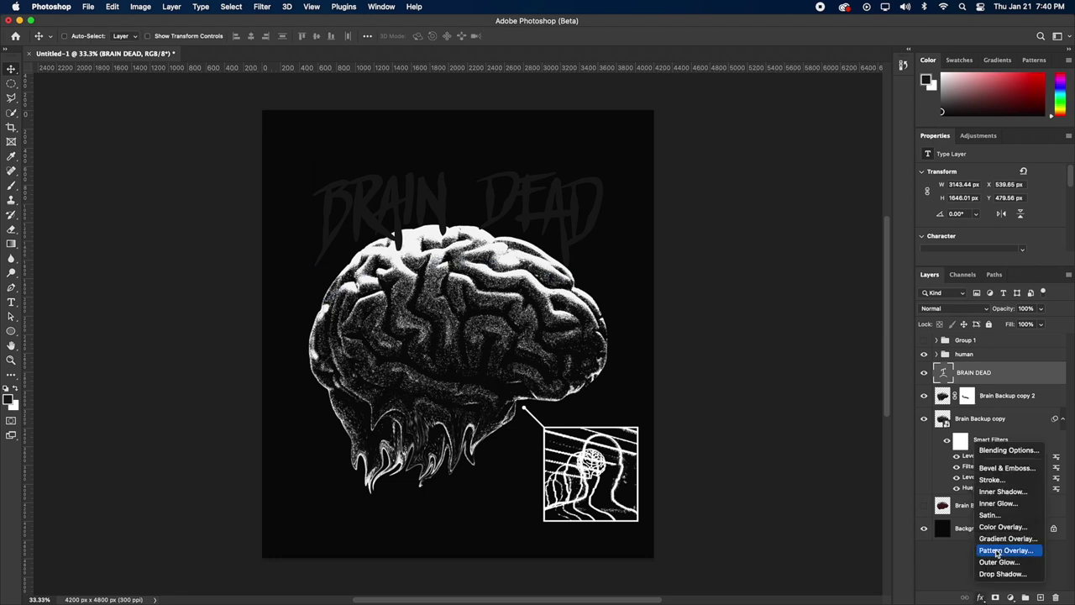
click(987, 525)
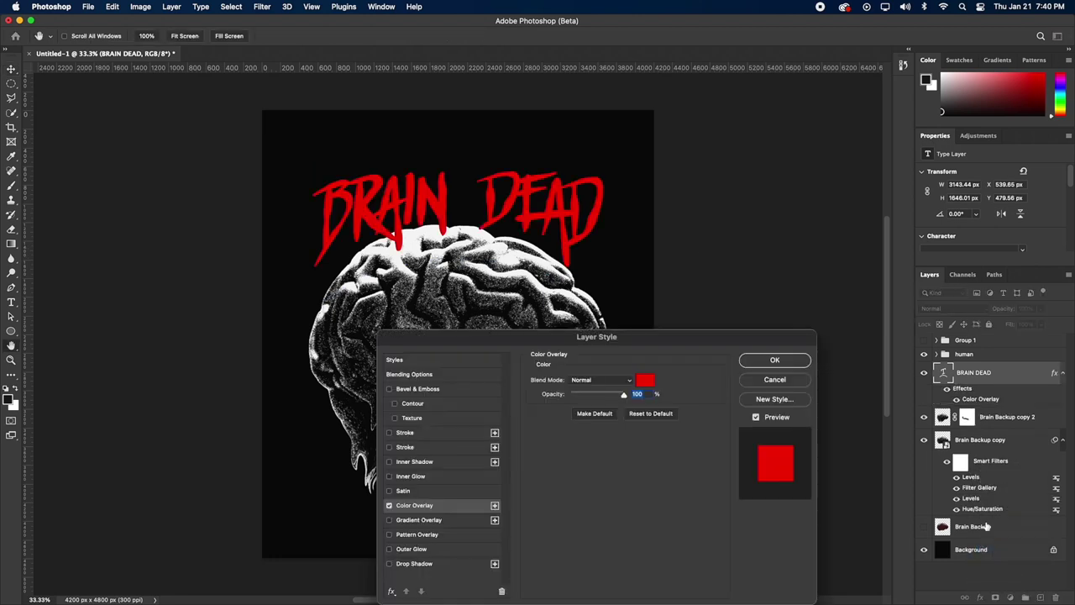
click(770, 361)
drag(537, 225, 538, 238)
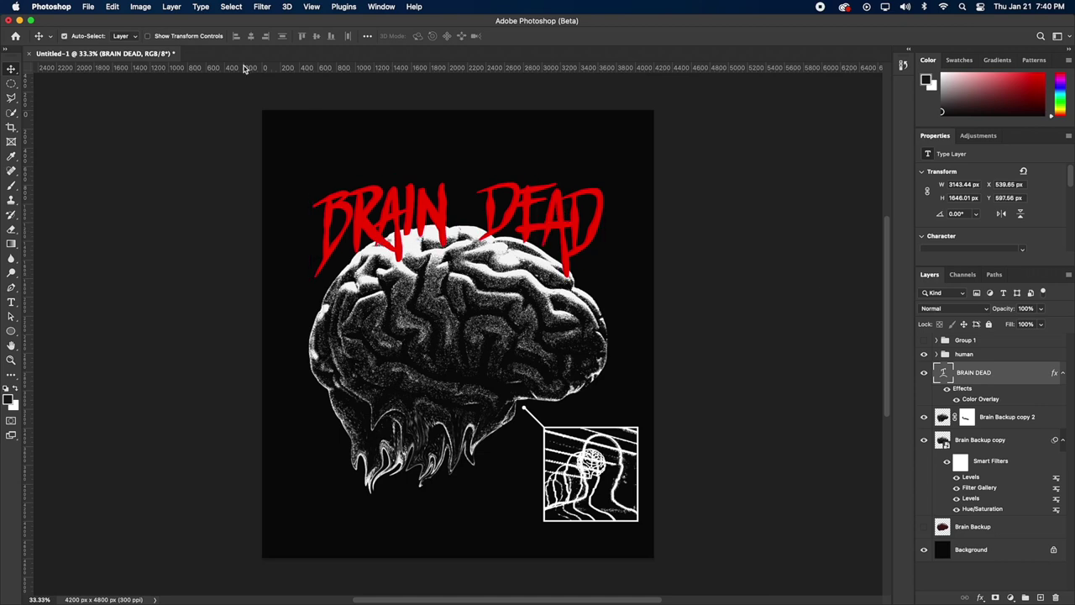
key(ctrl+a)
key(ctrl+d)
- Tighten the gap between the words BRAIN and DEAD in the title
key(t)
click(486, 210)
key(alt+Left)
key(alt+Left)
key(alt+Left)
key(alt+Left)
key(alt+Left)
key(alt+Left)
key(alt+Left)
key(alt+Left)
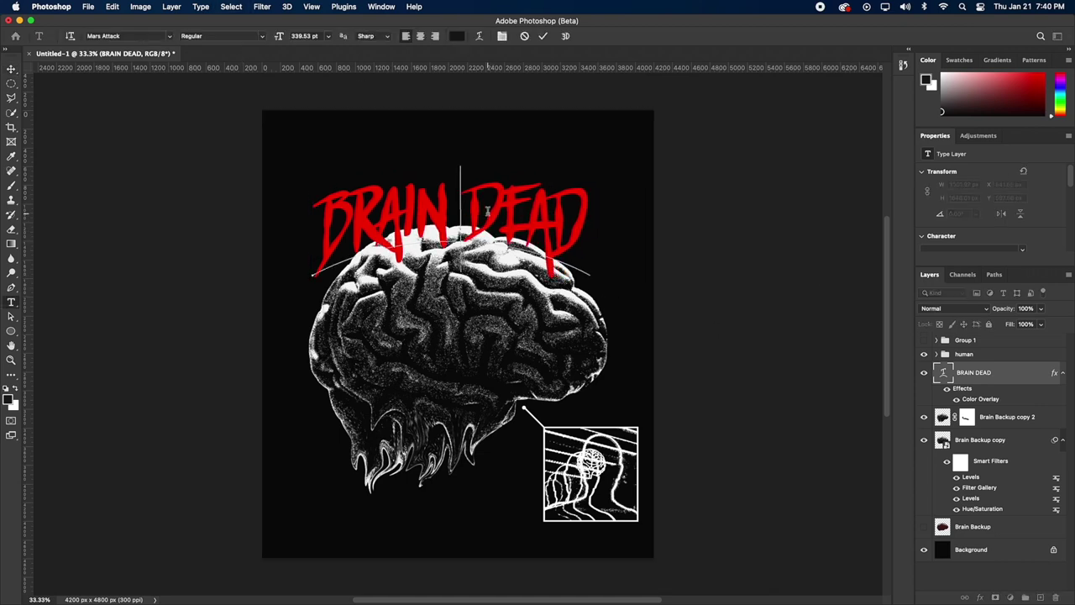
- Center the title horizontally on the canvas and fine-tune its position slightly higher over the brain
click(15, 70)
key(ctrl+a)
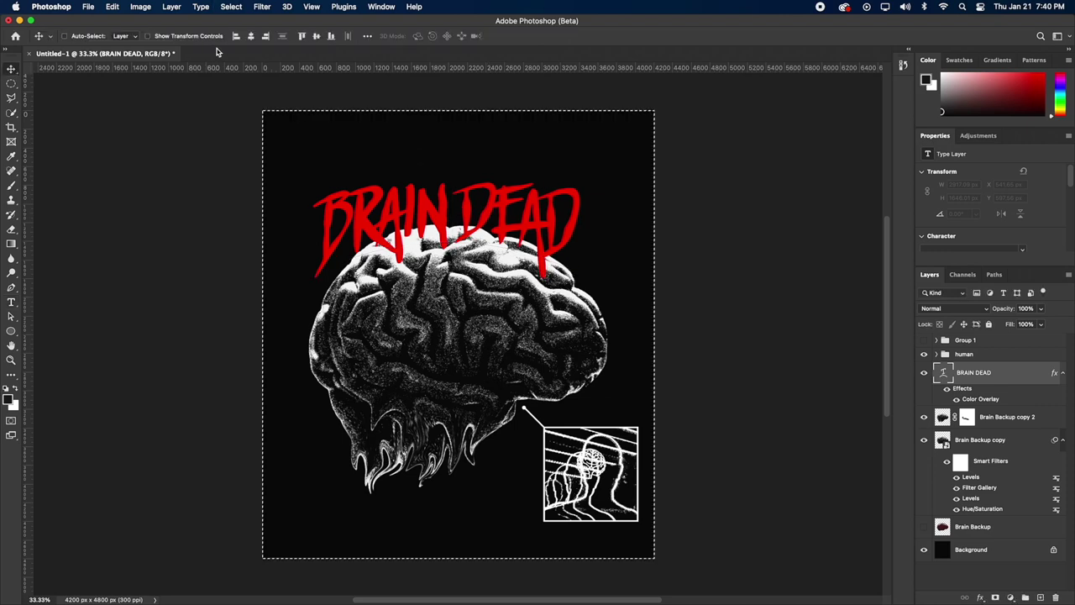
click(250, 36)
key(ctrl+d)
drag(460, 170, 462, 170)
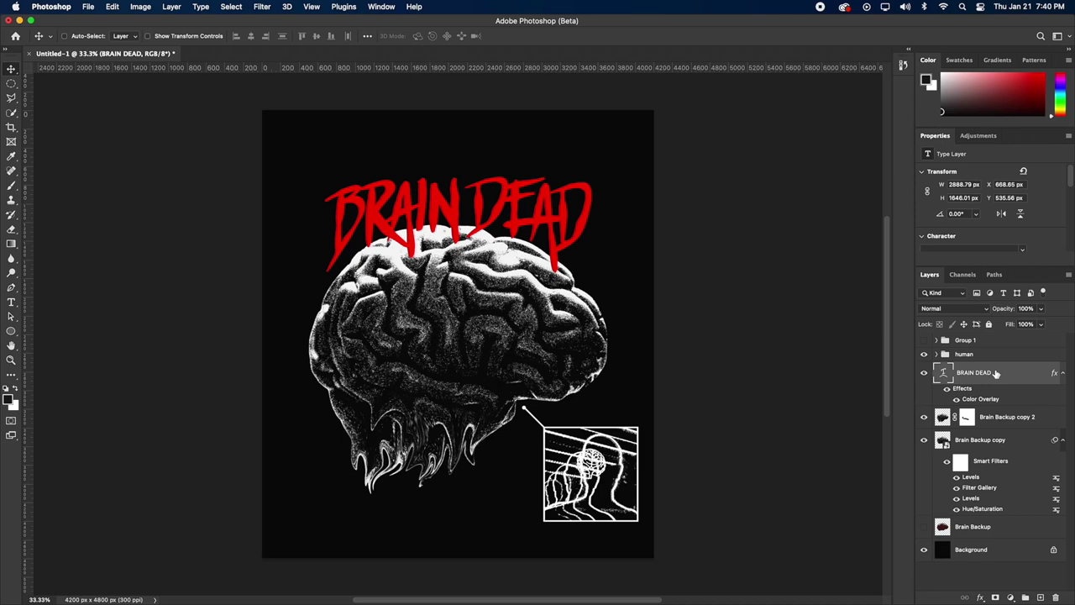
- Duplicate the BRAIN DEAD title layer and rasterize the duplicate together with its layer style
key(ctrl+j)
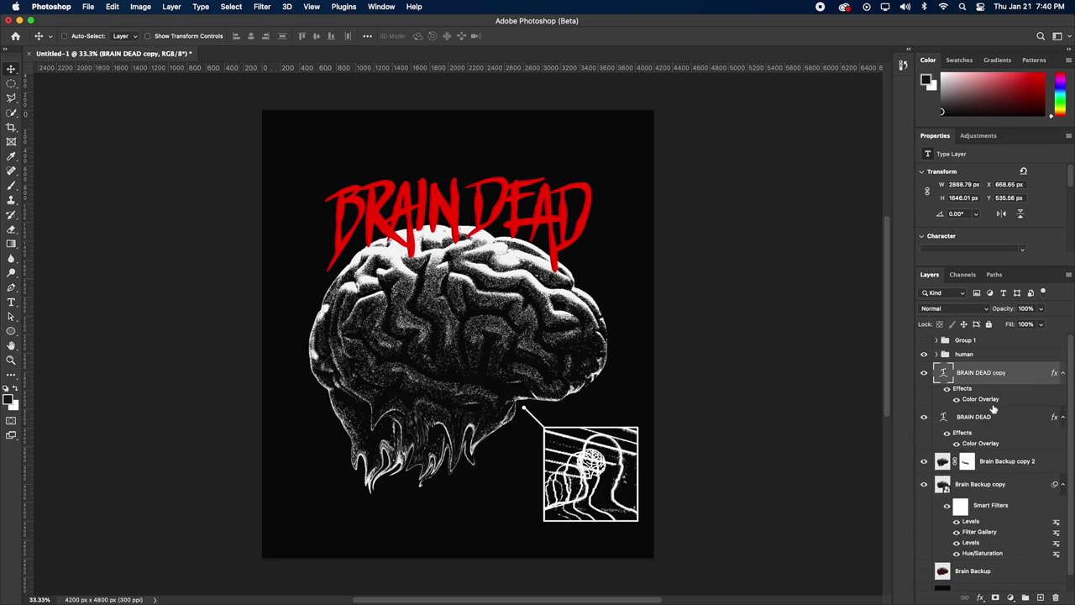
right_click(956, 382)
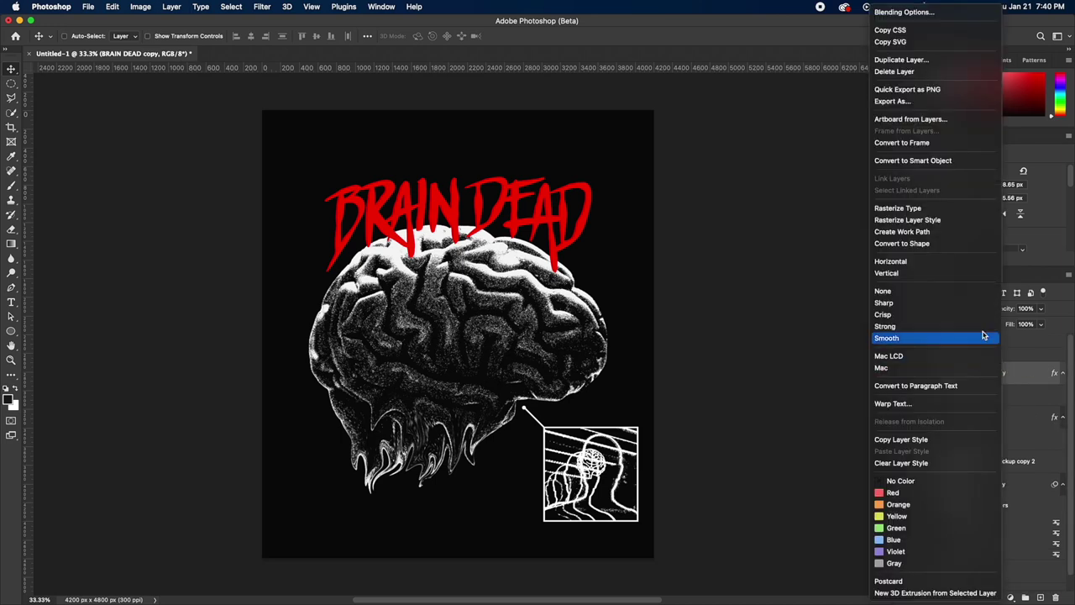
click(962, 221)
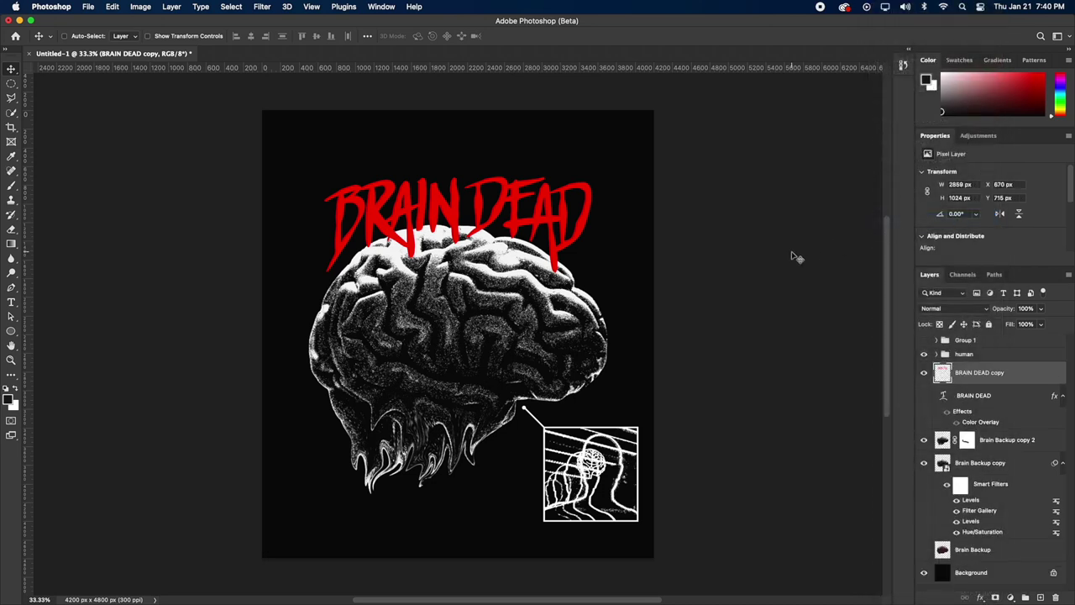
click(252, 6)
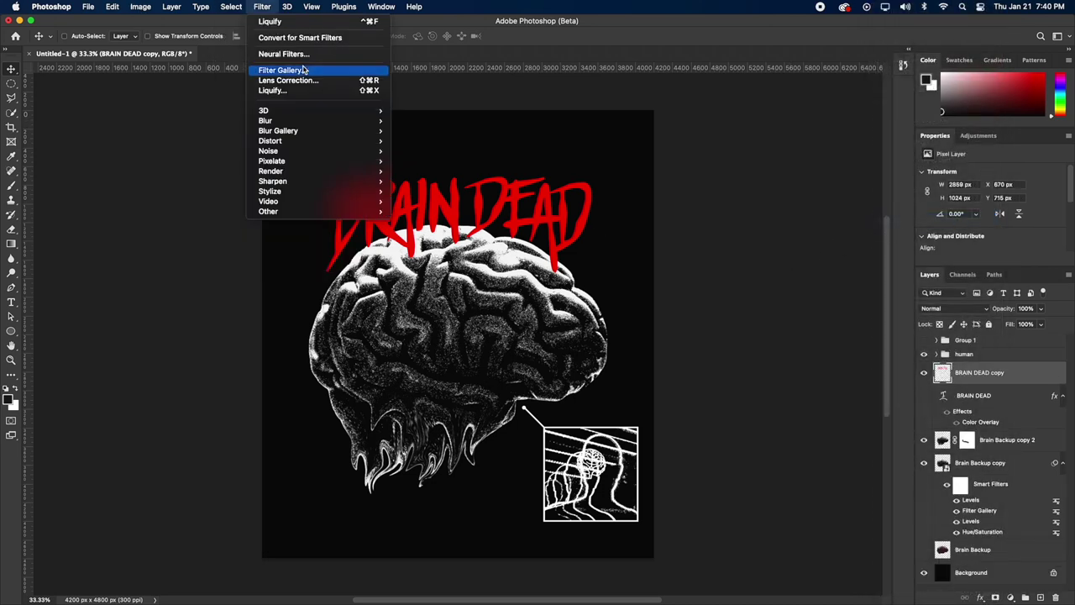
click(295, 91)
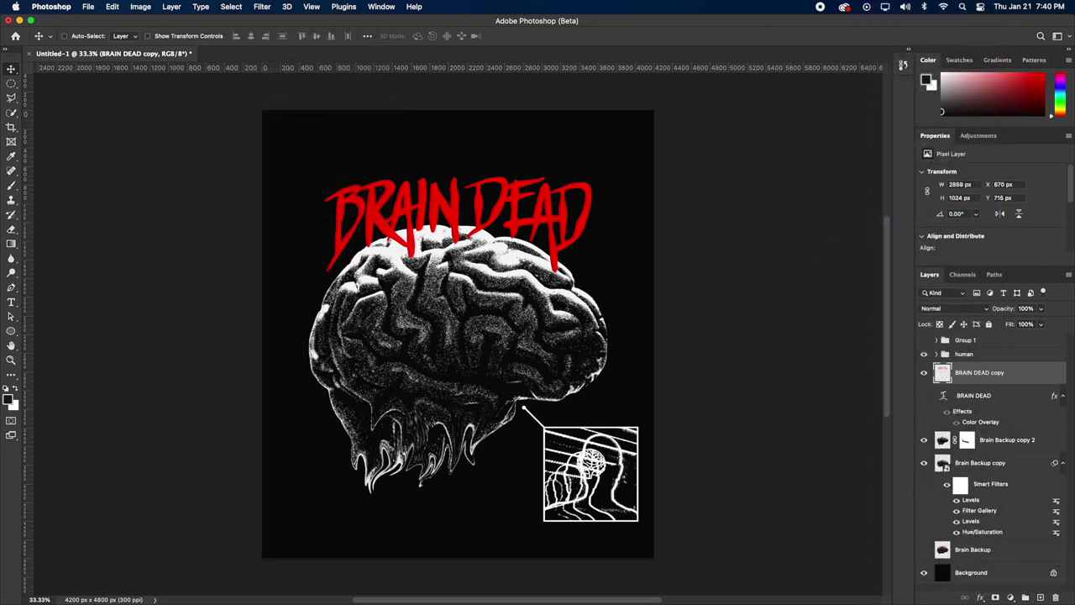
- Build a hard shadow from a duplicate of the rasterized title, colored #000000 and placed slightly down and right beneath the red copy
alt+drag(423, 200, 439, 200)
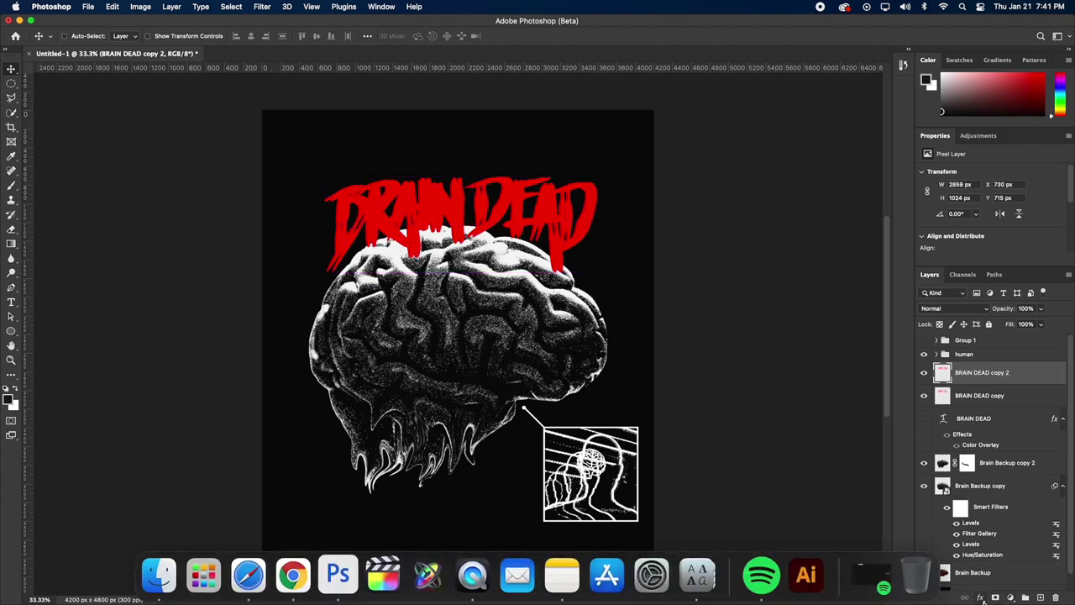
click(980, 597)
click(1008, 525)
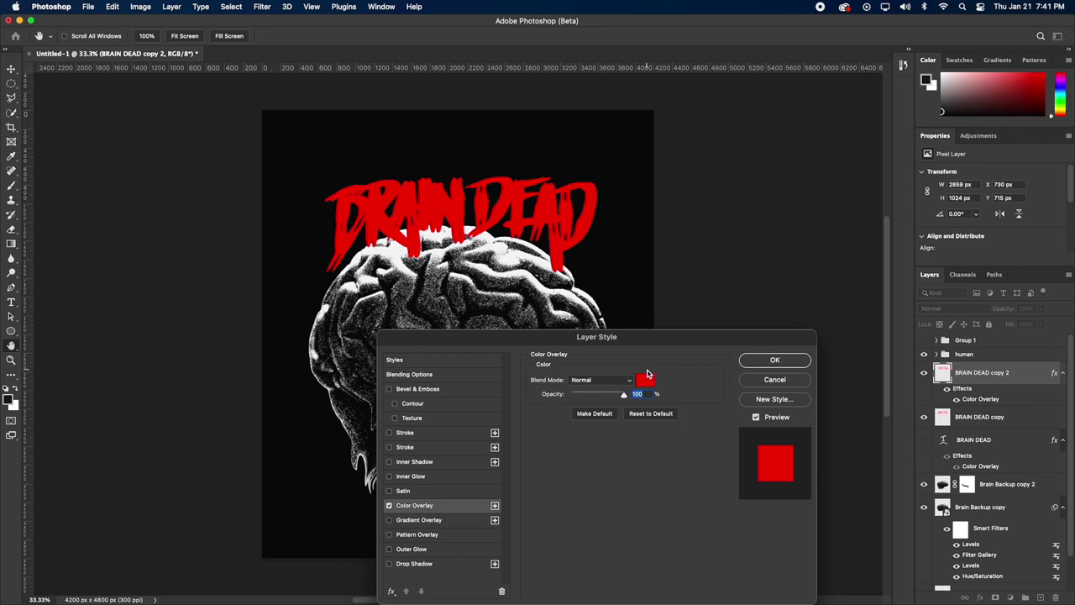
click(646, 377)
click(631, 252)
click(927, 252)
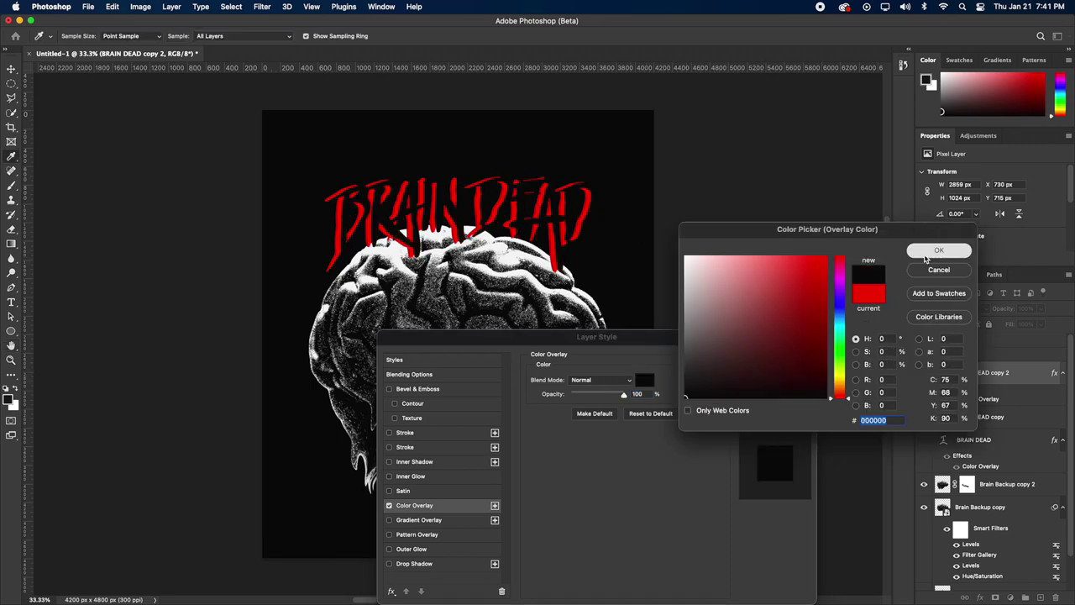
click(789, 359)
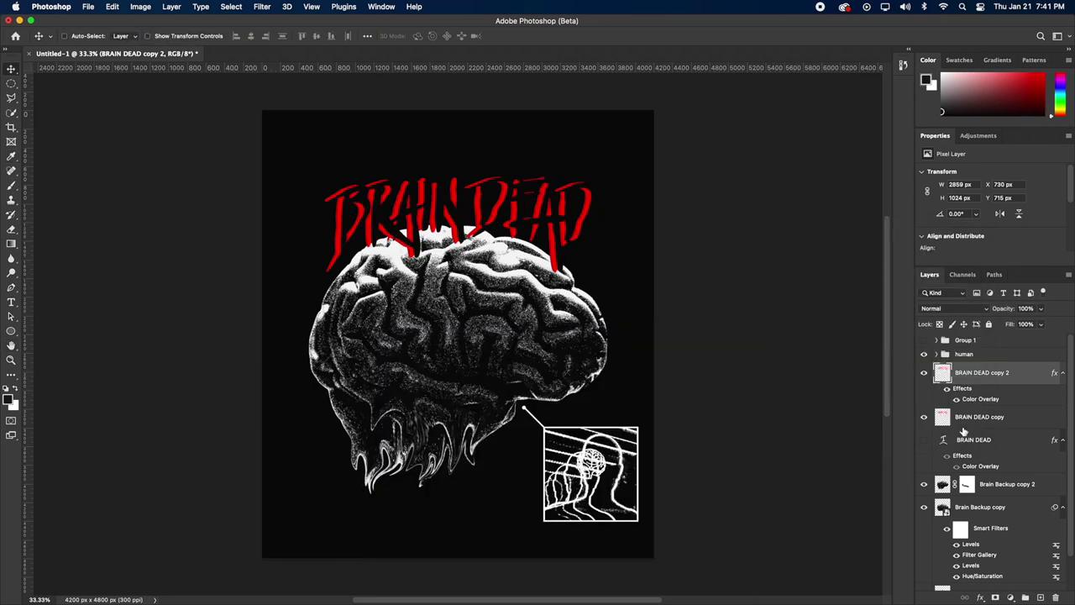
drag(969, 378, 963, 427)
drag(540, 218, 543, 224)
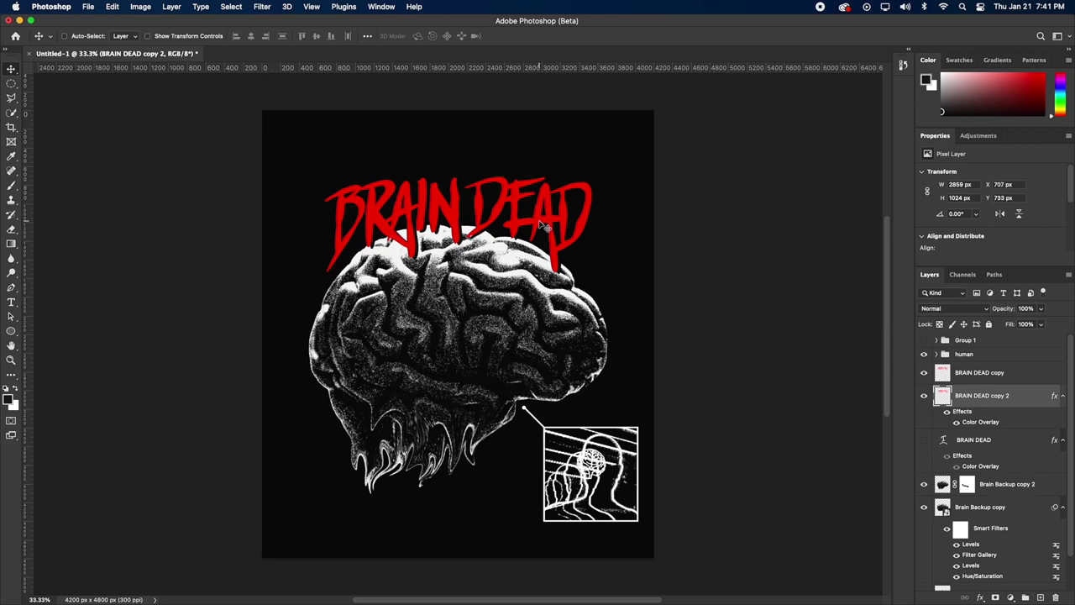
- Add a new layer clipped to the rasterized red title copy
click(995, 379)
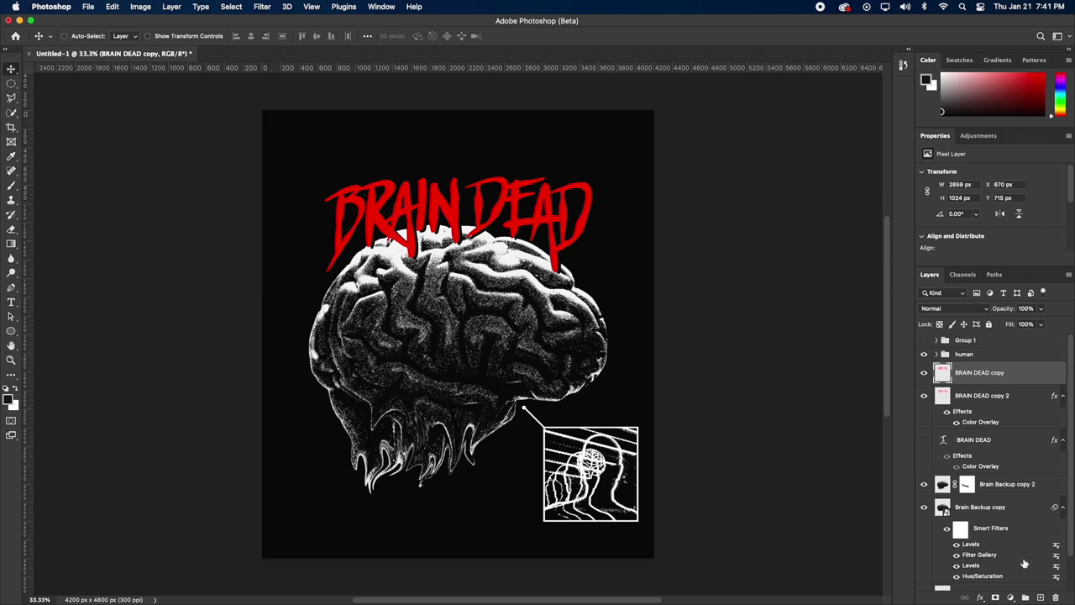
click(1038, 597)
alt+click(973, 383)
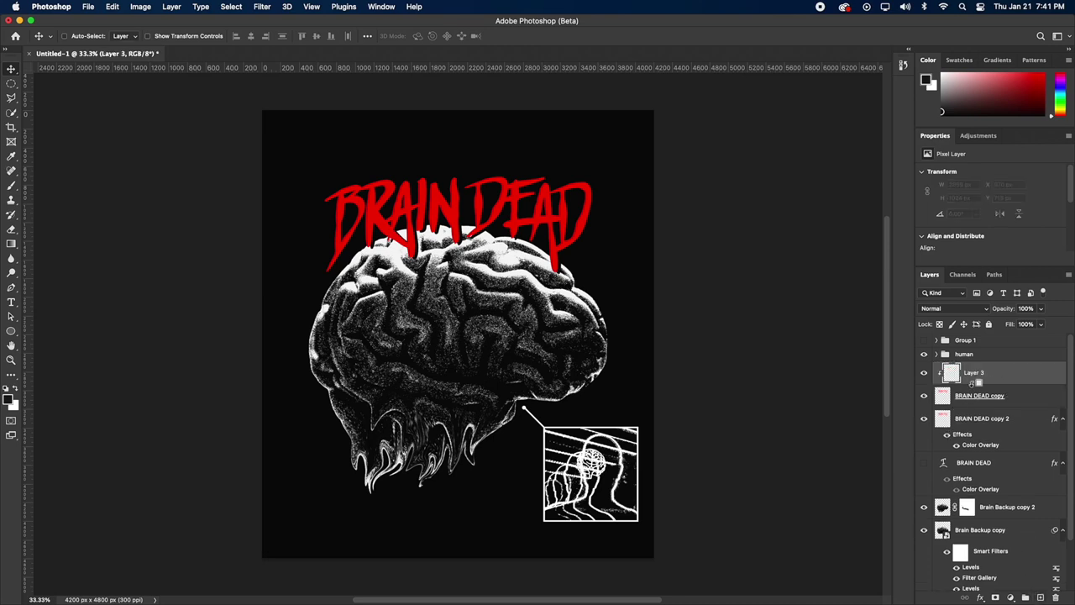
- Remove the clipped layer and the rasterized red copy, and move the editable BRAIN DEAD text layer above the black copy
key(Delete)
key(Delete)
key(super+z)
key(super+z)
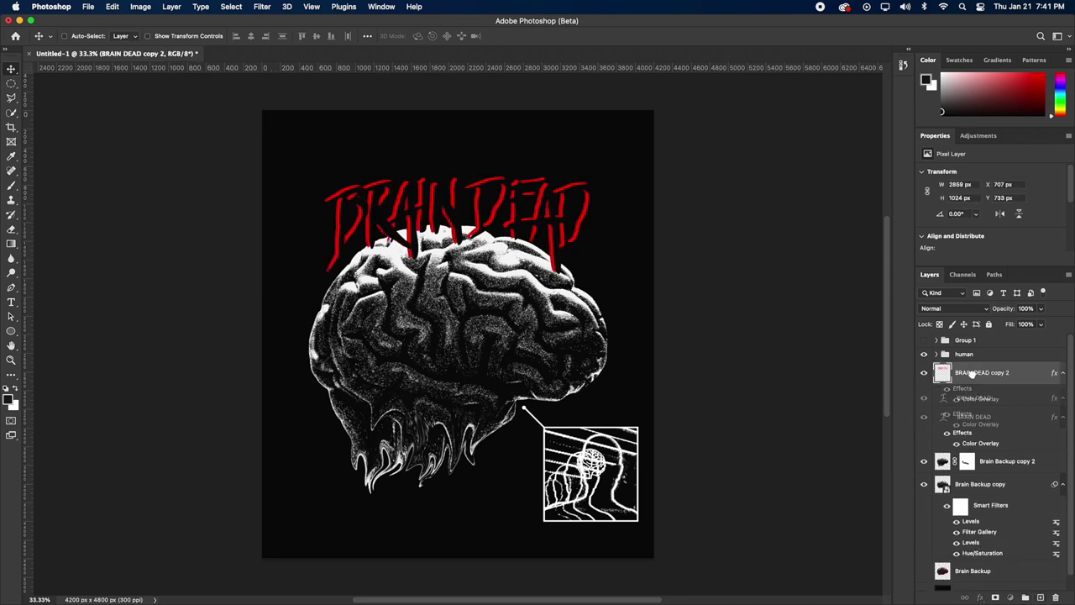
- Paint a black fade across the lower part of the title on the clipped layer with a 1000 px Dissolve brush
key(b)
key(bracketright)
key(bracketright)
key(bracketright)
key(bracketright)
key(bracketright)
key(bracketright)
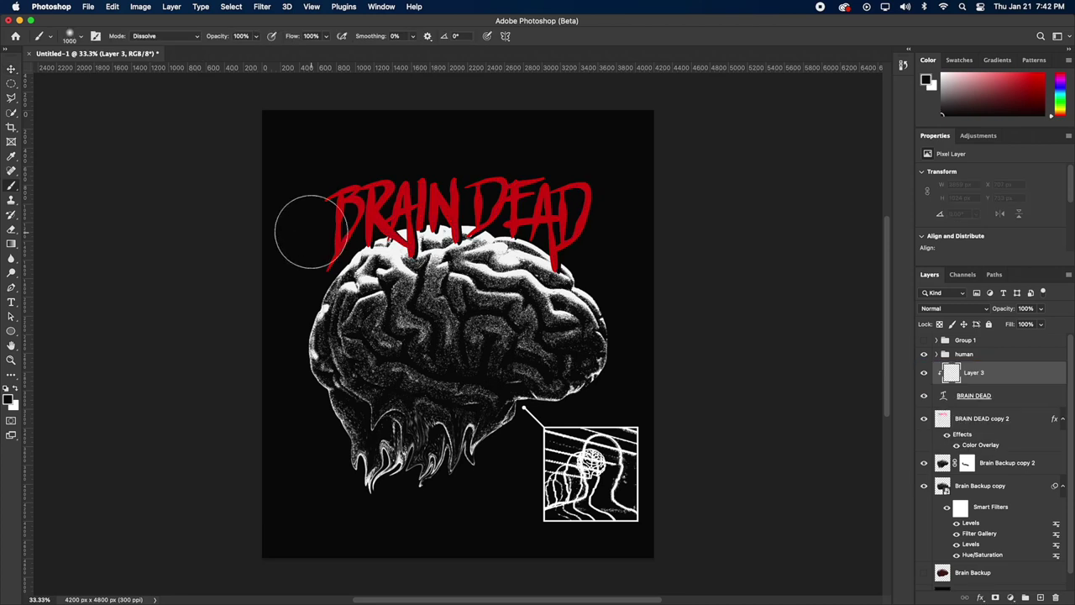
mouse_move(304, 245)
mouse_down()
mouse_move(583, 211)
mouse_move(338, 258)
mouse_move(495, 243)
mouse_move(624, 271)
mouse_up()
key(super+z)
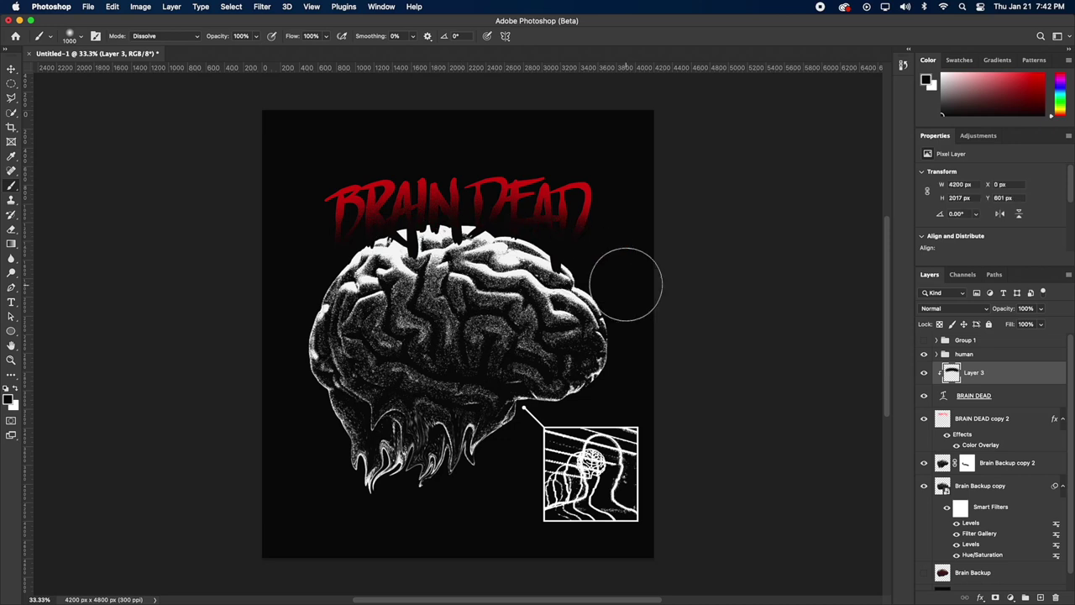
- Try a thin white Stroke effect on the editable BRAIN DEAD title and switch it off
click(965, 400)
click(979, 597)
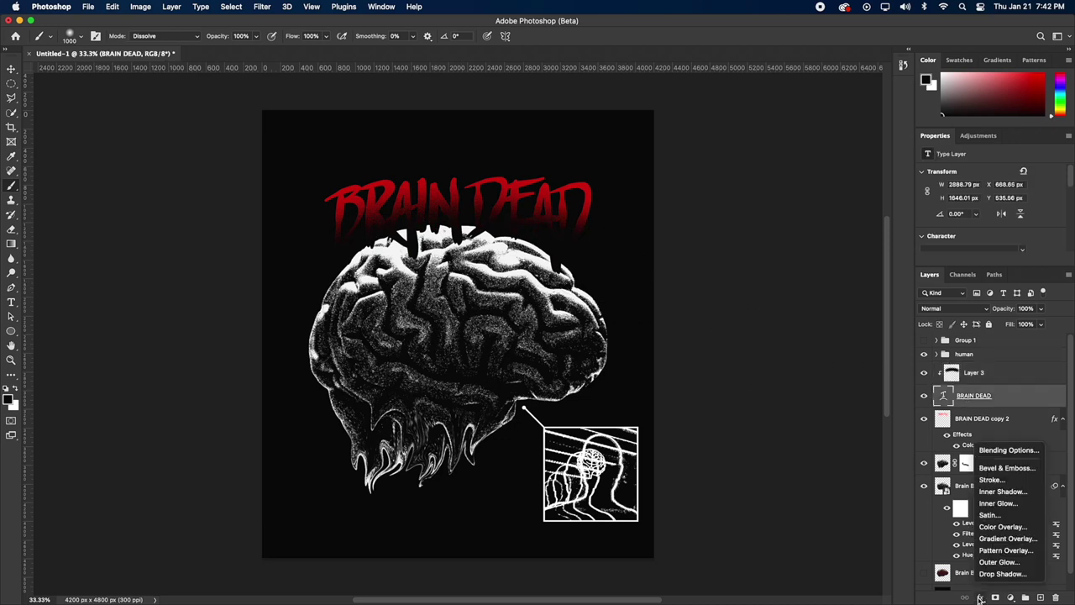
click(994, 481)
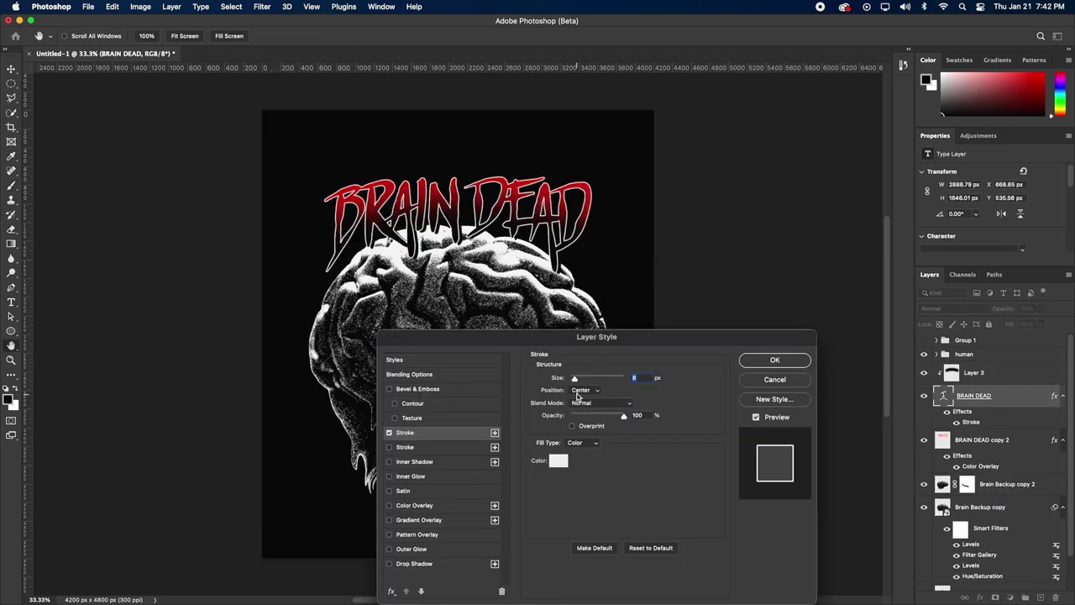
click(389, 433)
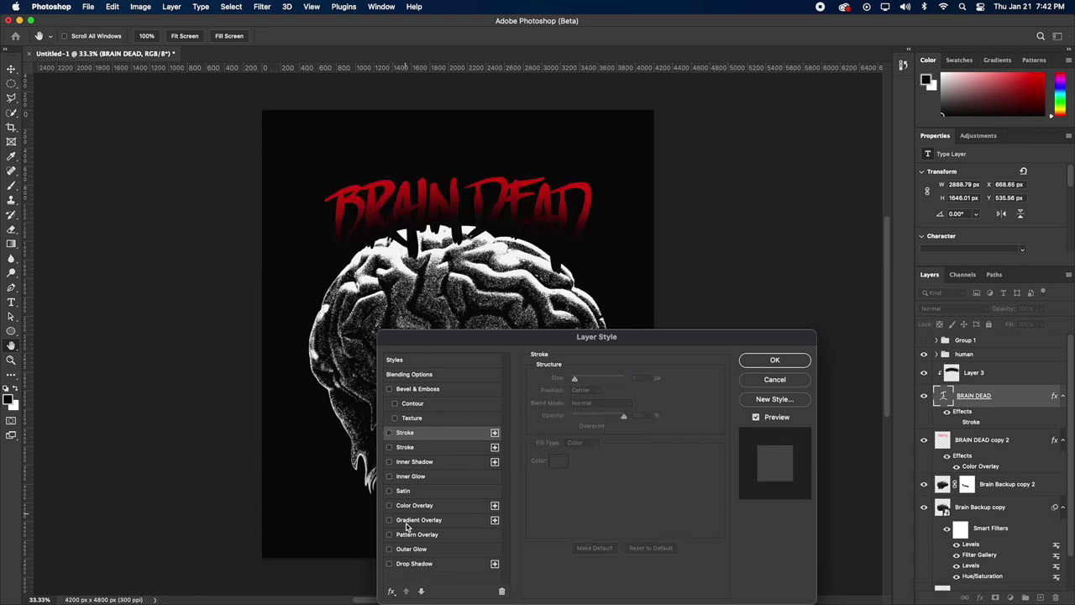
- Add an Inner Glow to the title in red sampled from its lettering, with 45% choke and a size of about 38 px
click(406, 476)
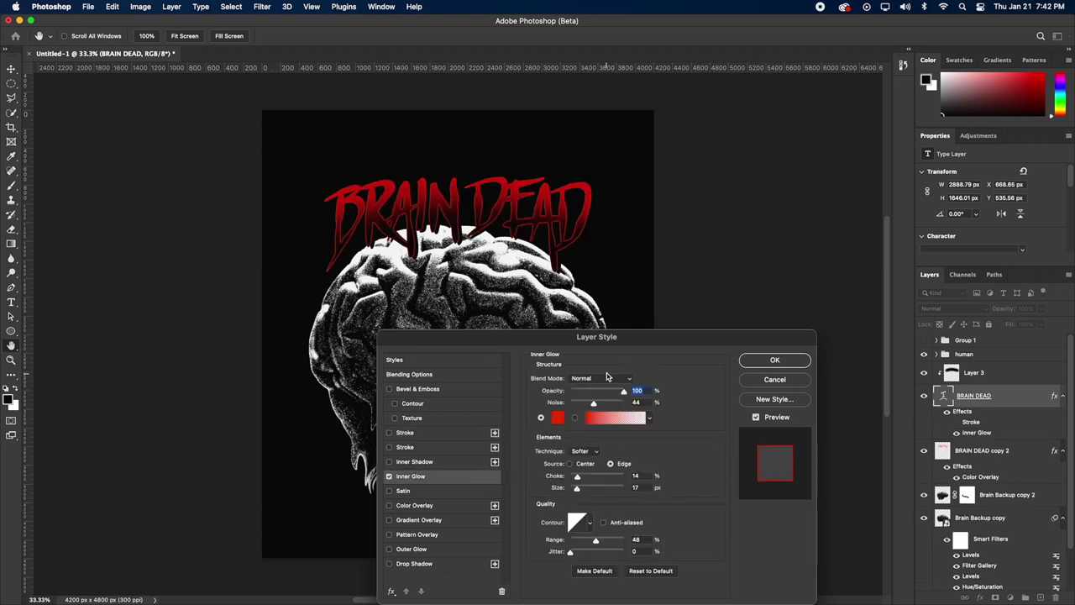
click(558, 418)
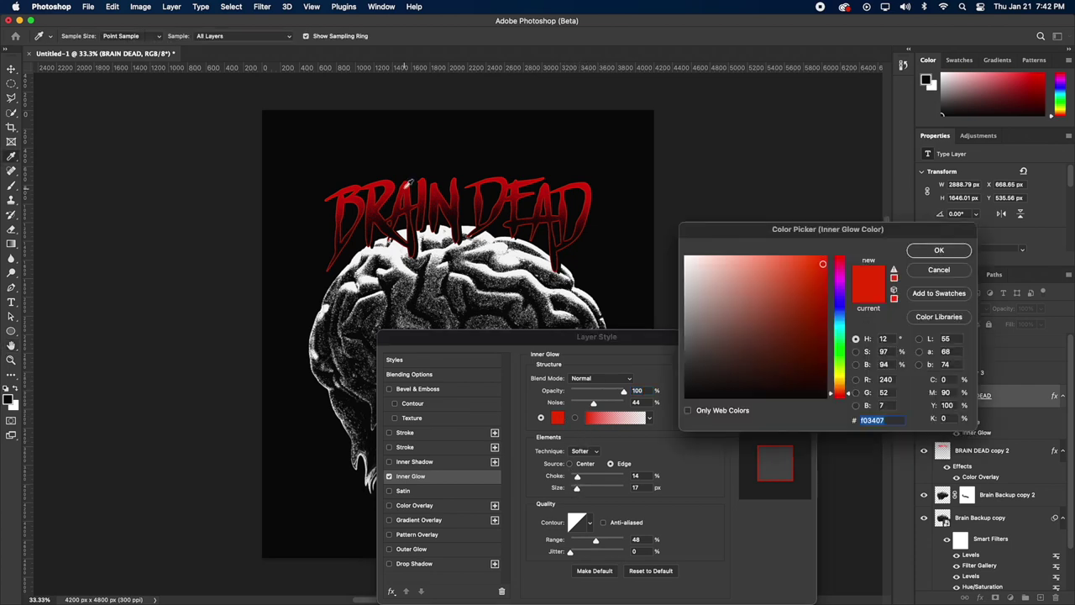
click(386, 178)
click(939, 250)
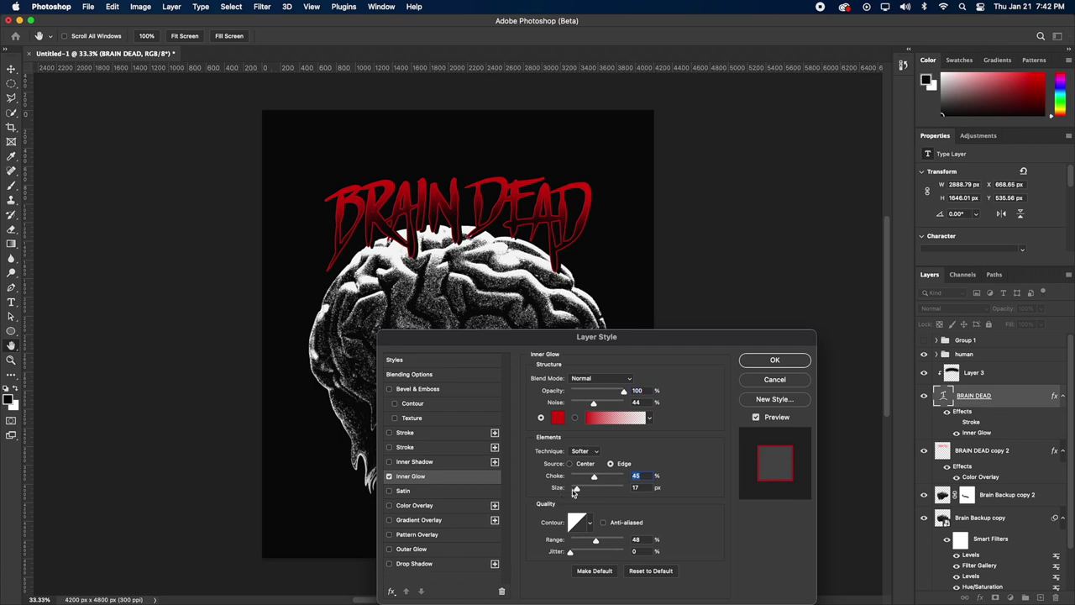
drag(575, 491, 577, 491)
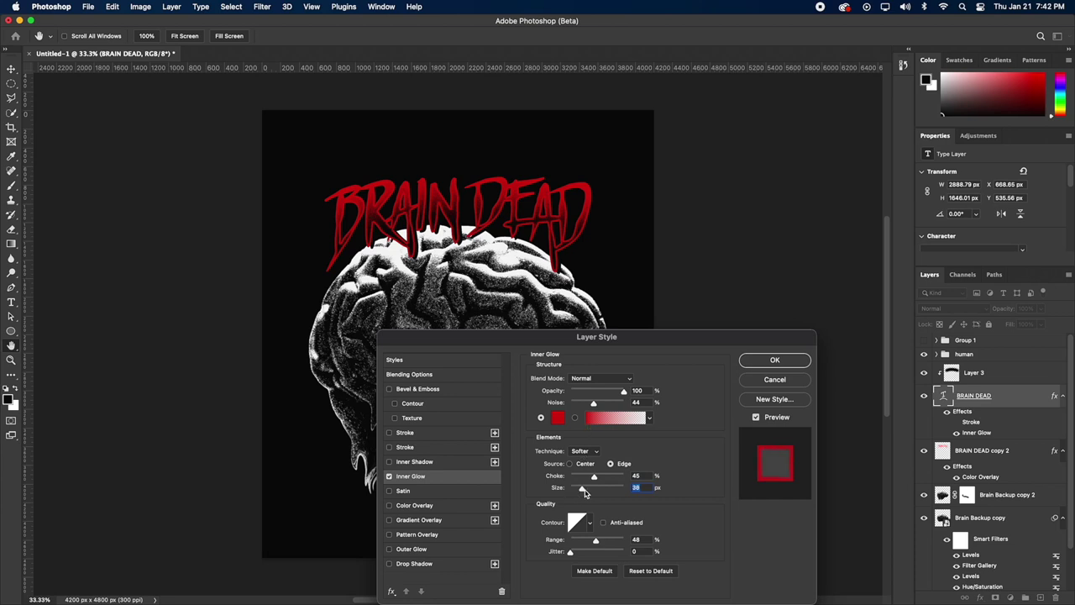
drag(585, 493, 586, 493)
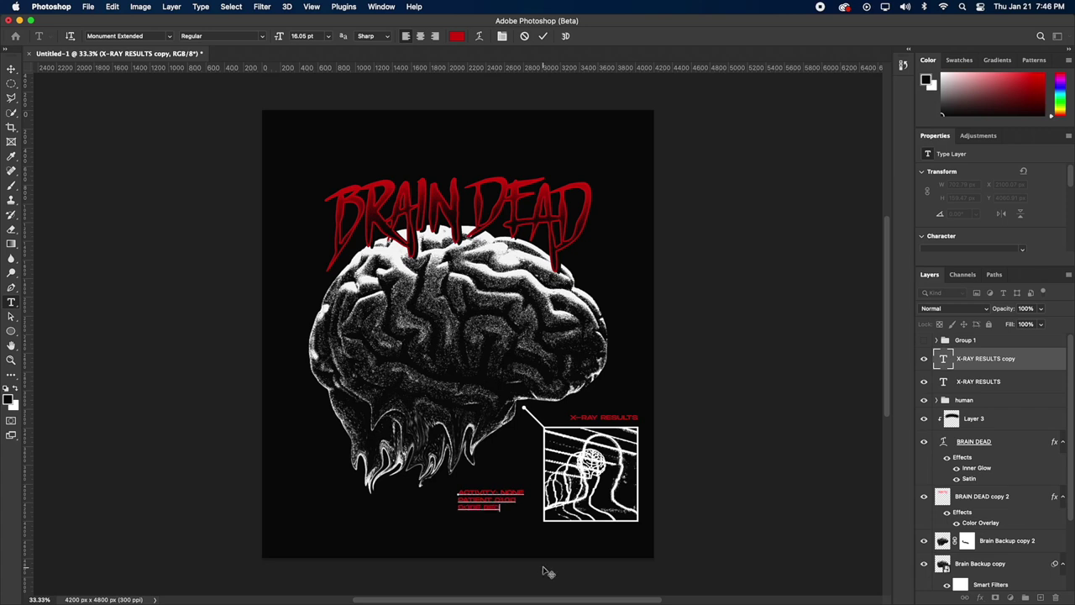
- Right-align the three-line ACTIVITY: NONE caption and place it directly left of the head inset, level with the inset's lower edge
key(super+a)
click(435, 36)
key(super+Return)
key(v)
drag(457, 424, 529, 435)
drag(530, 434, 531, 438)
- Widen the letter spacing of the three-line caption and shift it slightly up and left of the inset
key(t)
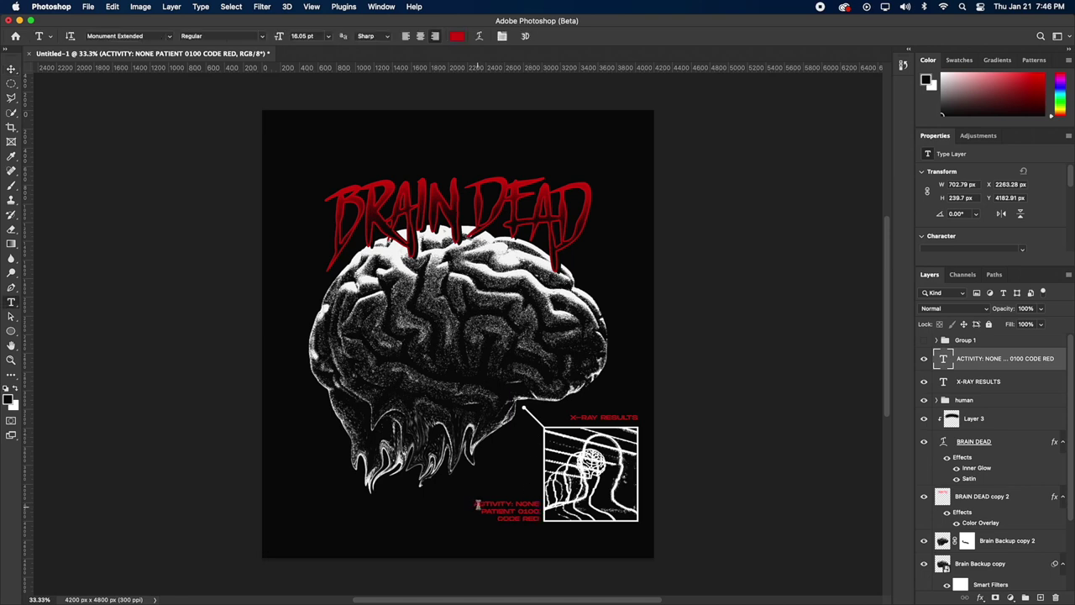
key(Return)
key(super+Return)
key(v)
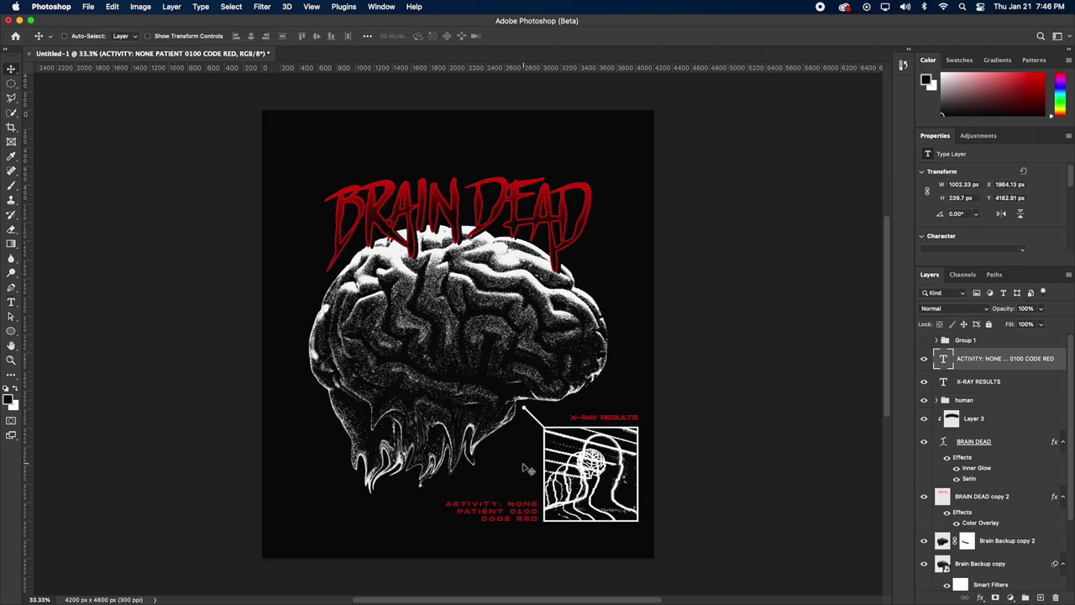
drag(526, 467, 518, 461)
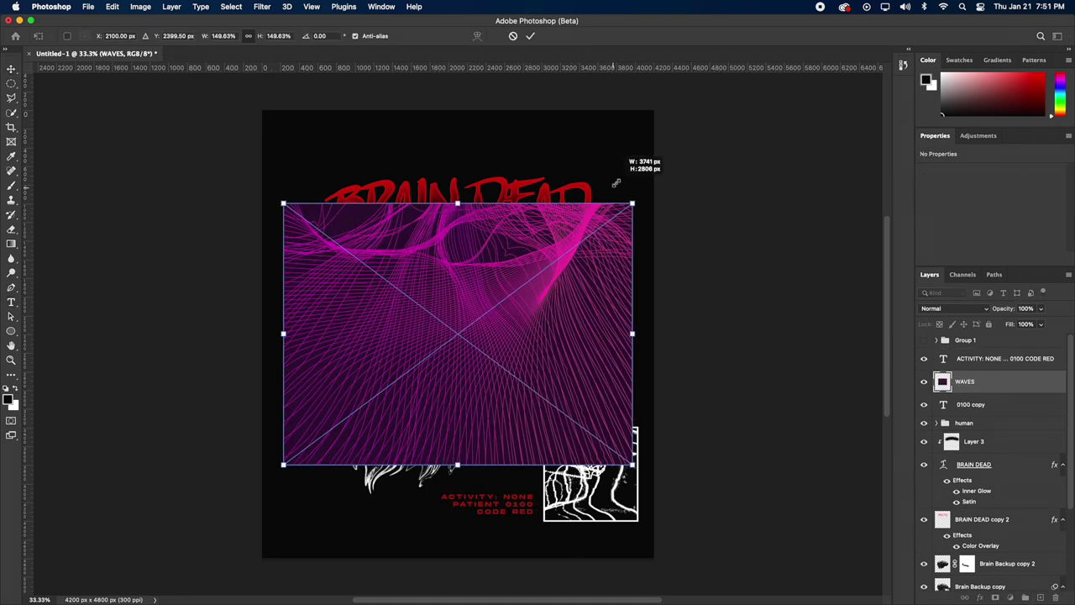
- Rotate the WAVES line graphic 90°, enlarge it to about 3892 × 5189 px, and align its lower edge with the head inset's
drag(613, 173, 635, 90)
key(Return)
drag(565, 363, 559, 307)
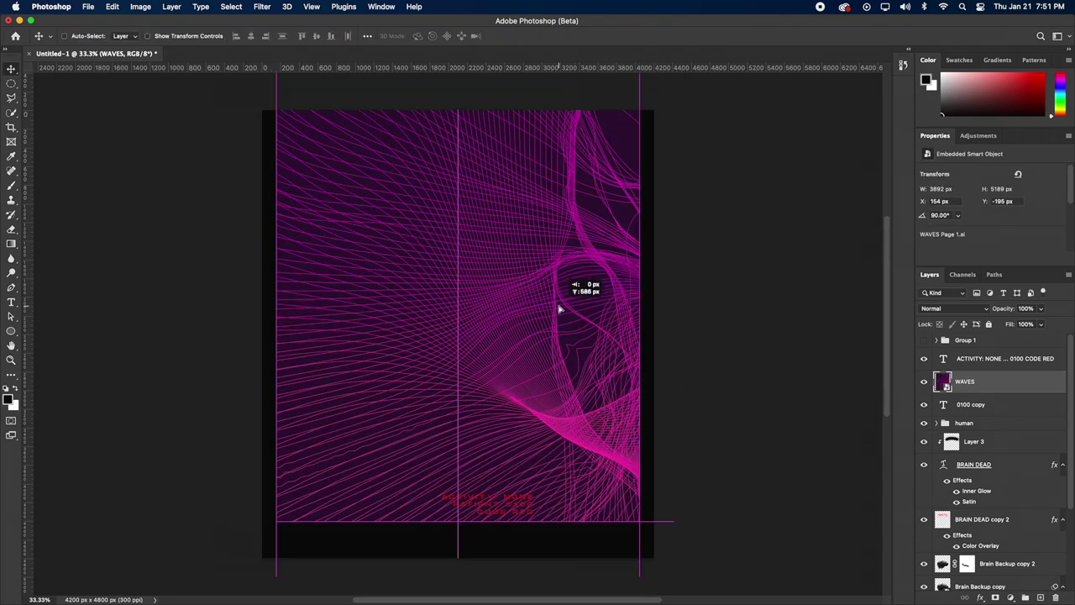
- Desaturate the WAVES graphic with Hue/Saturation at -100 saturation and place its layer beneath the brain copies
click(141, 6)
mouse_move(175, 34)
click(344, 103)
drag(509, 244, 454, 244)
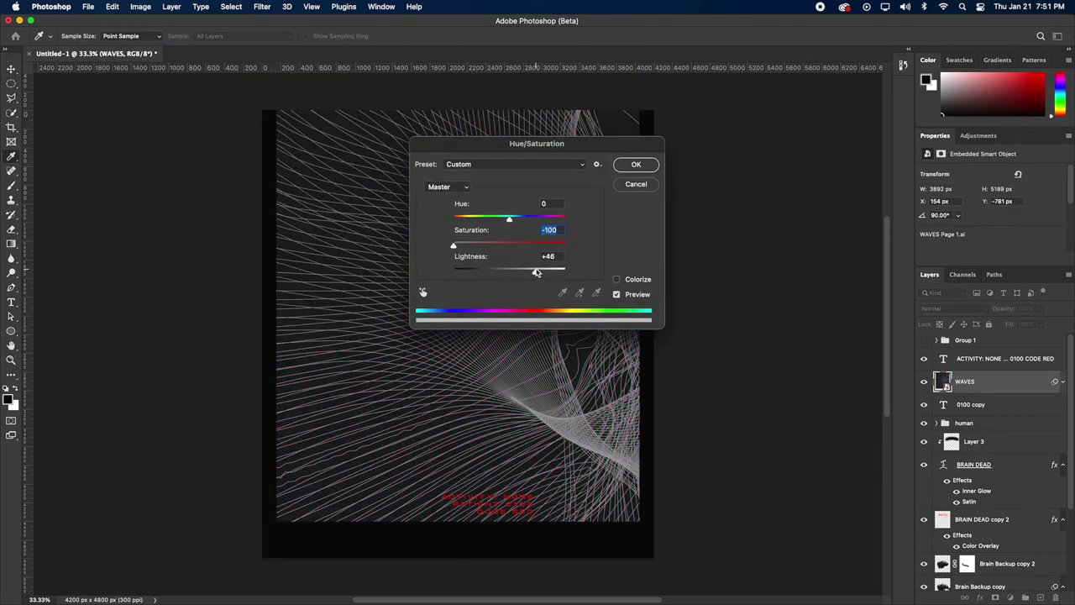
mouse_move(510, 271)
mouse_down()
mouse_move(475, 274)
mouse_move(508, 274)
mouse_up()
click(634, 163)
drag(963, 387, 974, 548)
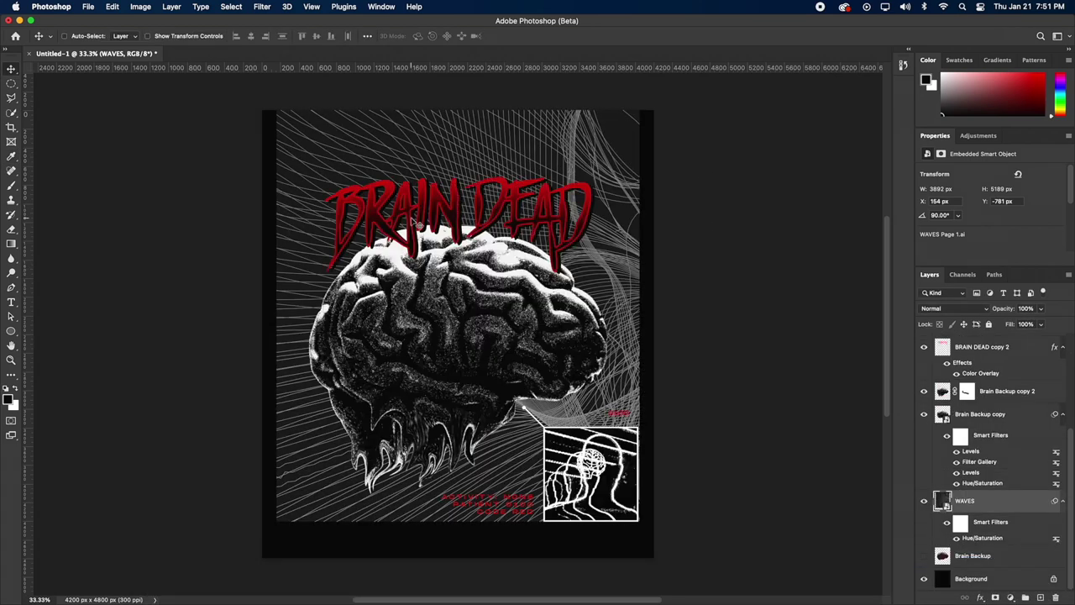
- Rotate the WAVES graphic back to 0°, flip it vertically, and center it with its lower edge level with the head inset's
key(super+t)
right_click(574, 216)
click(564, 240)
click(564, 240)
right_click(566, 234)
click(613, 445)
drag(665, 285, 483, 101)
drag(497, 173, 499, 266)
key(Return)
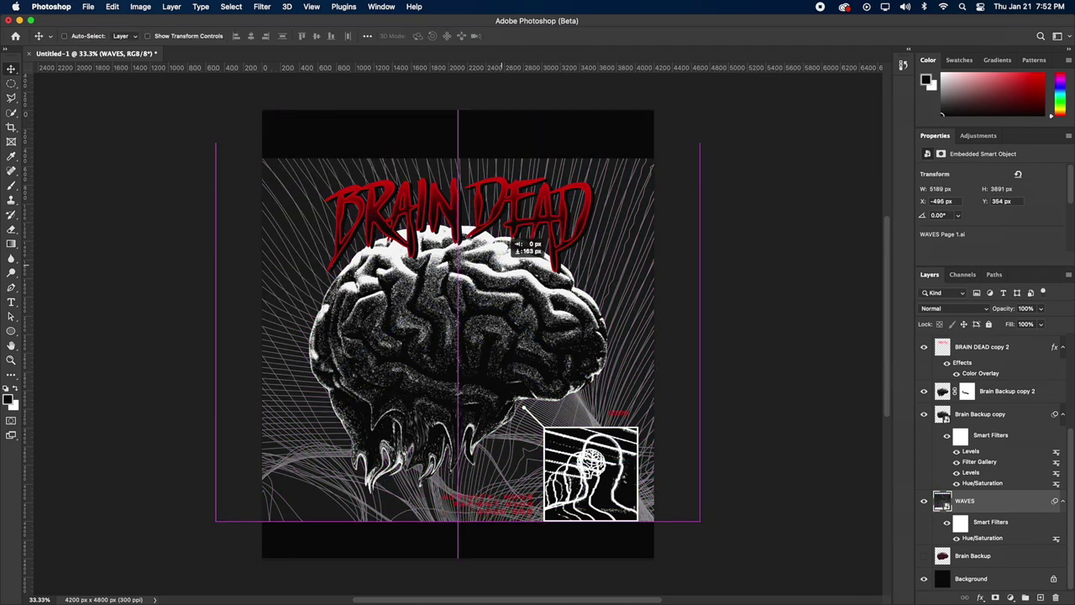
- Narrow the WAVES graphic to about 3699 px wide, with its right edge aligned to the head inset's right edge
drag(616, 279, 580, 252)
key(super+t)
key(Return)
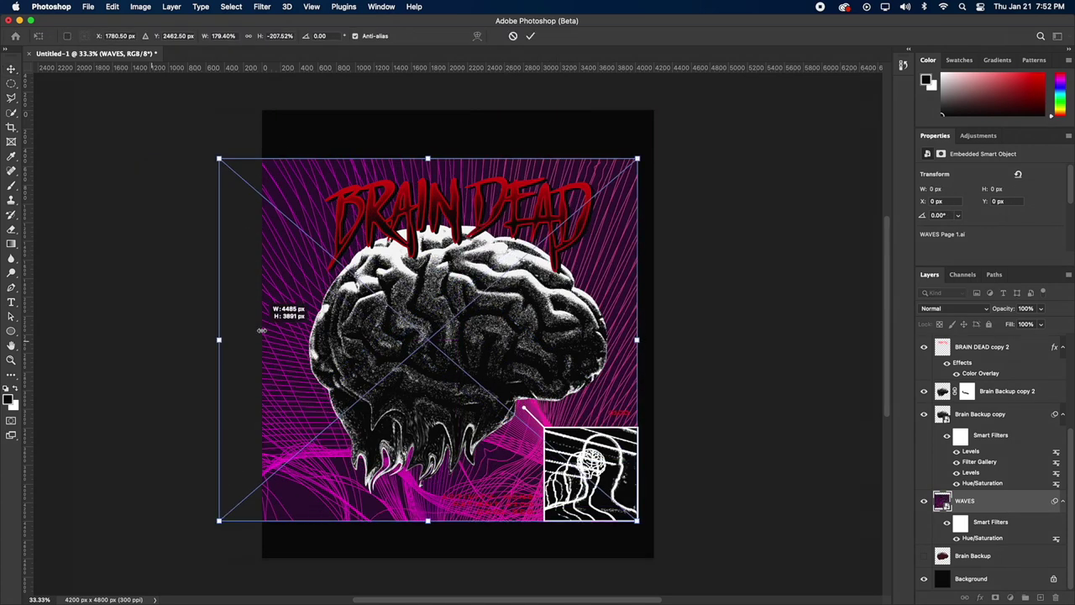
key(Return)
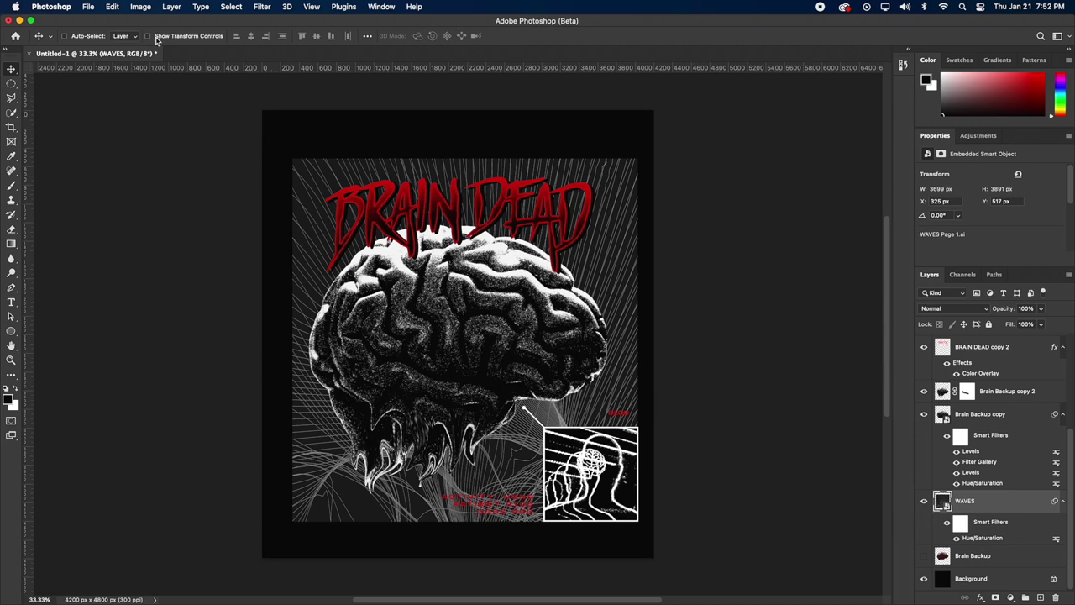
- Drop out the dark background of WAVES with a split Blend If shadow range on This Layer, and convert the layer to a smart object
right_click(970, 500)
click(1005, 450)
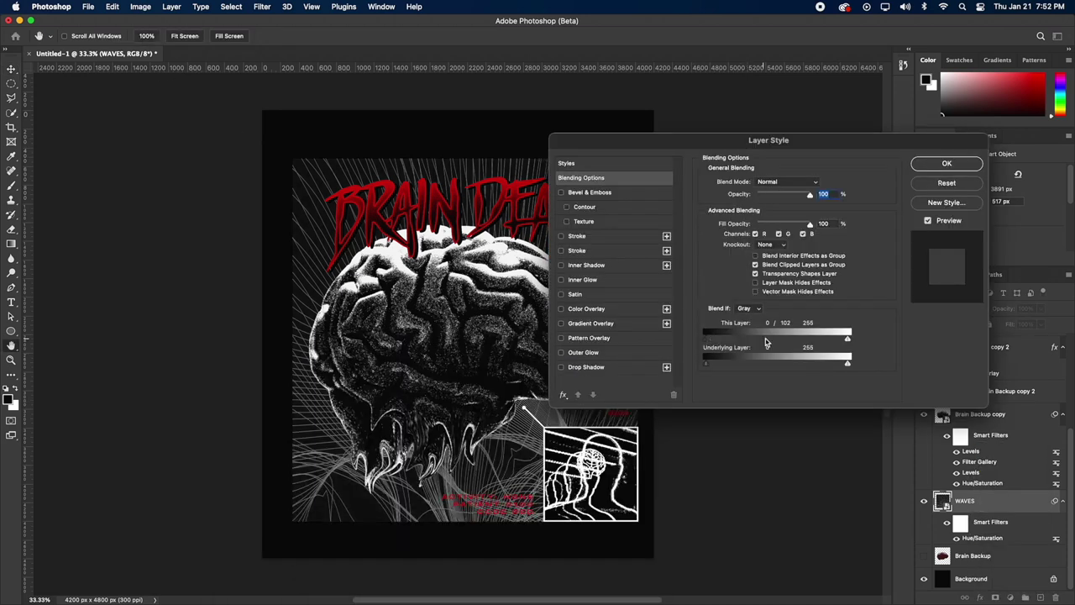
drag(766, 342, 742, 343)
click(946, 164)
right_click(981, 502)
click(892, 145)
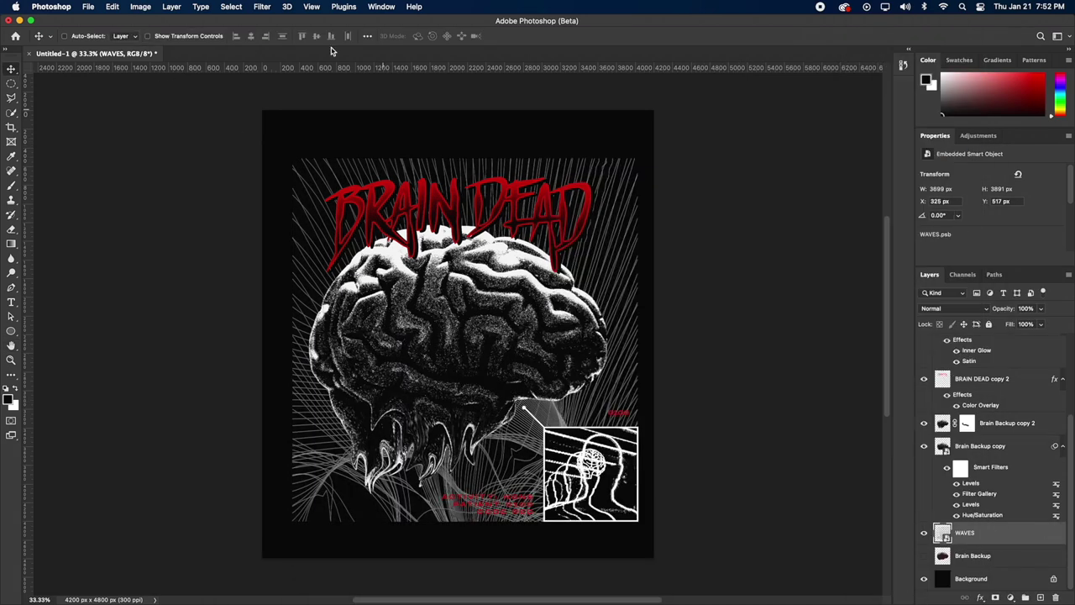
- Copy the smart filters from the Brain Backup copy layer onto the WAVES layer
click(262, 7)
click(930, 518)
drag(981, 467, 985, 530)
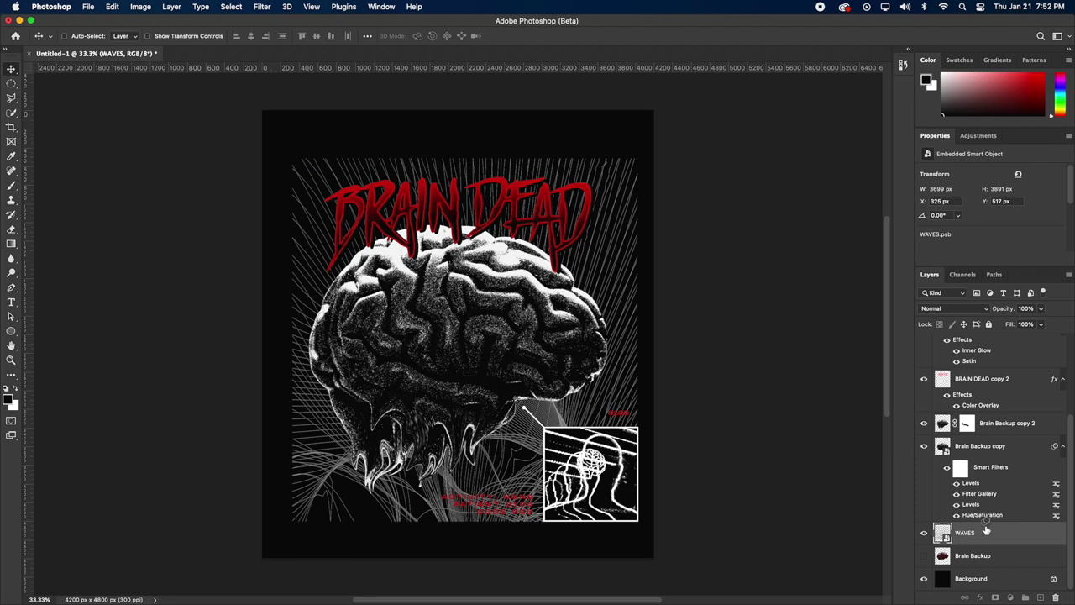
click(981, 597)
click(999, 528)
click(947, 183)
- Add a Color Overlay to the WAVES layer in red
click(984, 534)
click(1062, 532)
scroll(990, 562, down, 2)
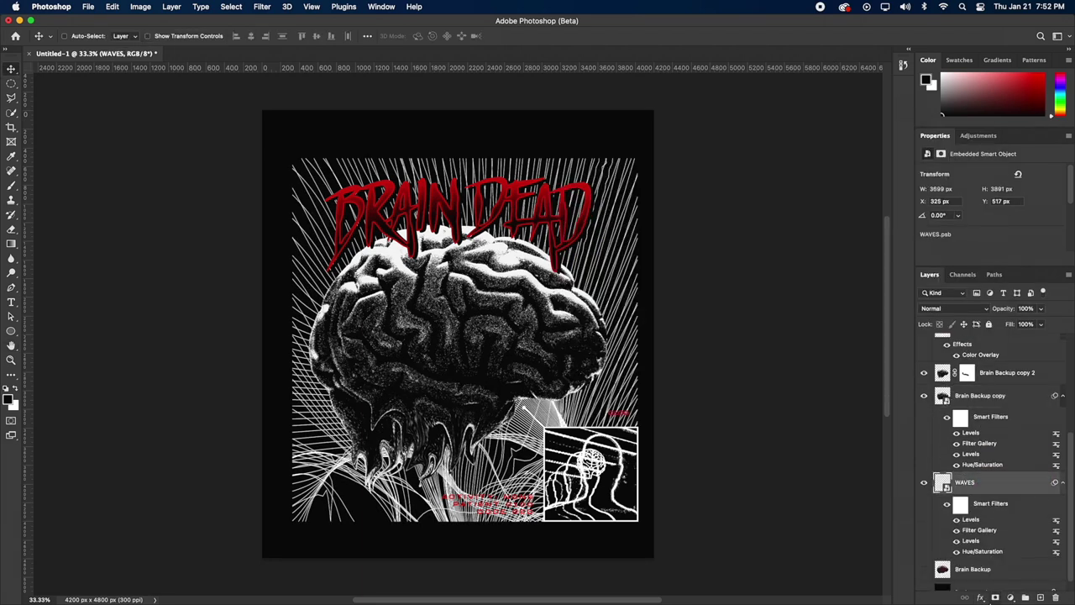
click(981, 598)
click(999, 528)
click(815, 182)
click(808, 279)
click(937, 249)
click(949, 163)
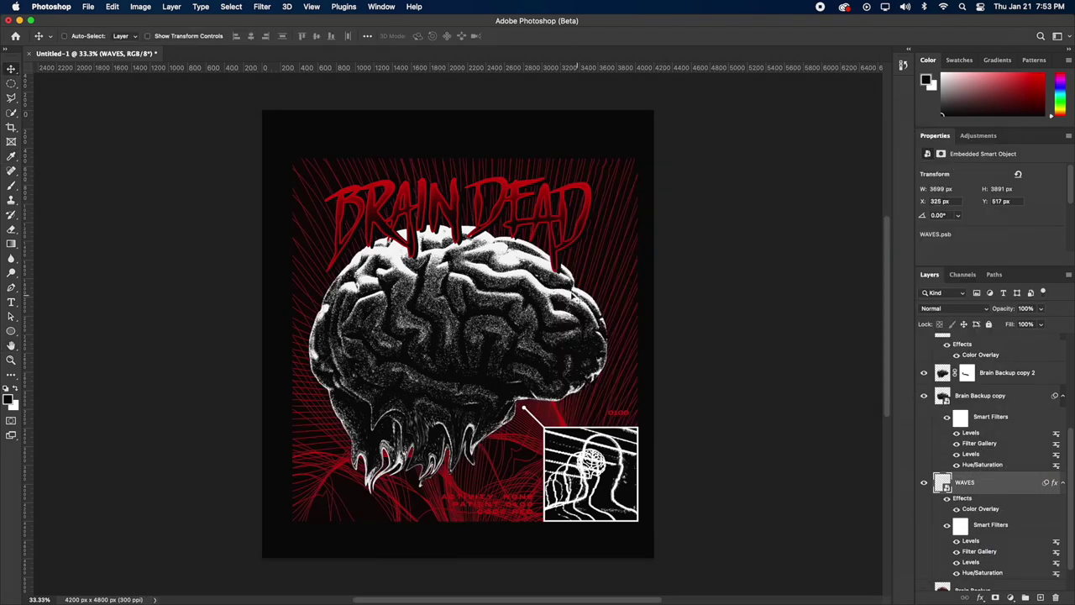
- Change the WAVES Color Overlay to dark gray #343434
double_click(982, 509)
click(816, 182)
drag(702, 363, 675, 371)
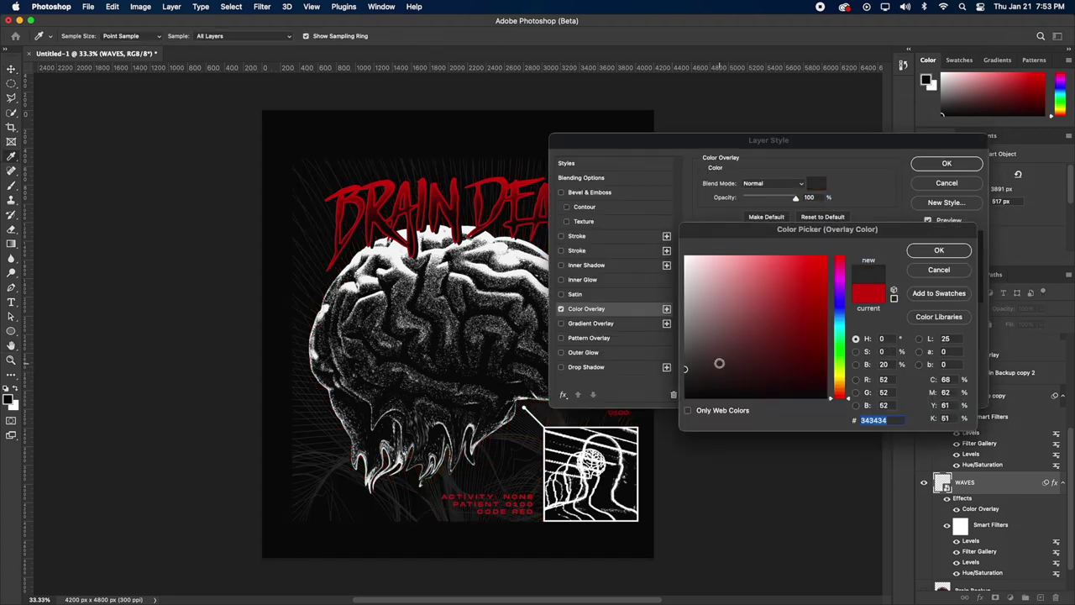
click(937, 250)
click(947, 163)
- Add a layer mask to WAVES and brush black around its outer edges to fade them, enlarging the brush to 1900 px
click(995, 597)
click(12, 185)
drag(263, 544, 655, 540)
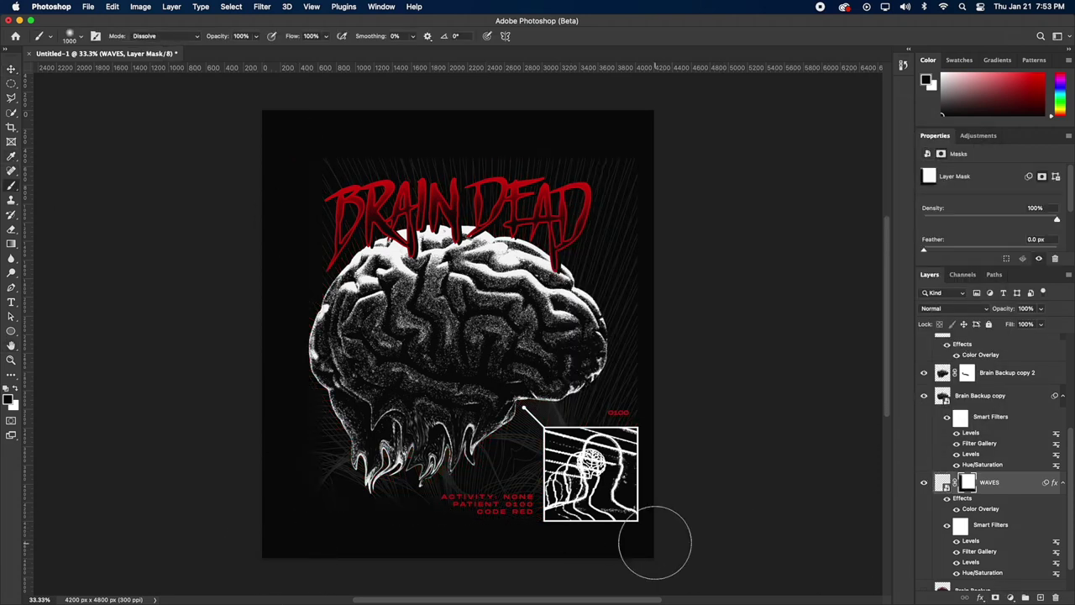
drag(636, 147, 567, 232)
scroll(596, 269, down, 4)
key(bracketright)
key(bracketright)
key(bracketright)
key(bracketright)
key(bracketright)
key(bracketright)
key(bracketright)
key(bracketright)
key(bracketright)
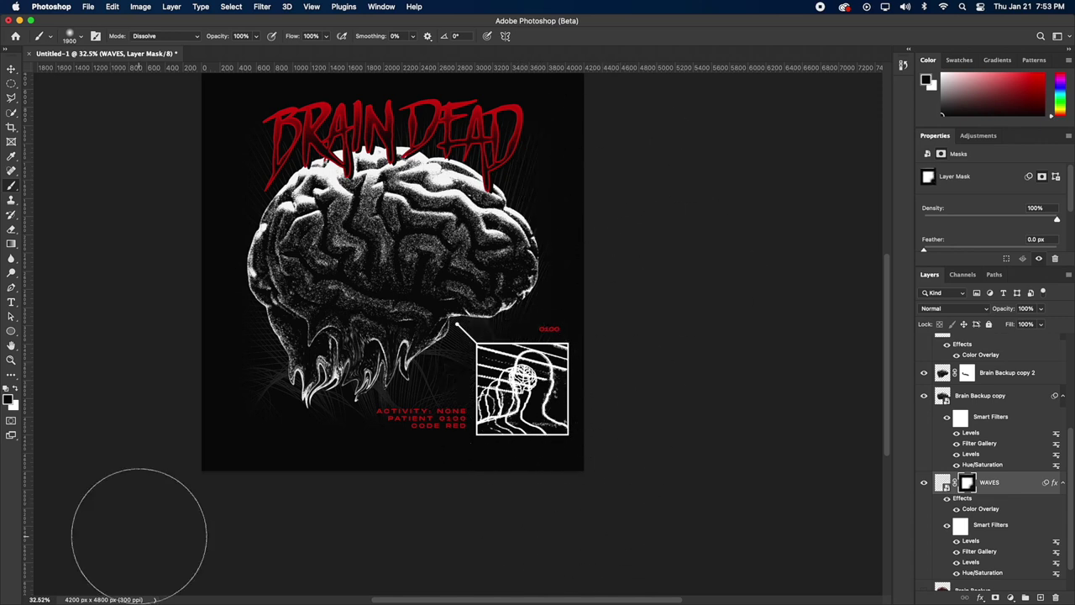
- Readjust the dark gray shade of the WAVES Color Overlay
double_click(980, 508)
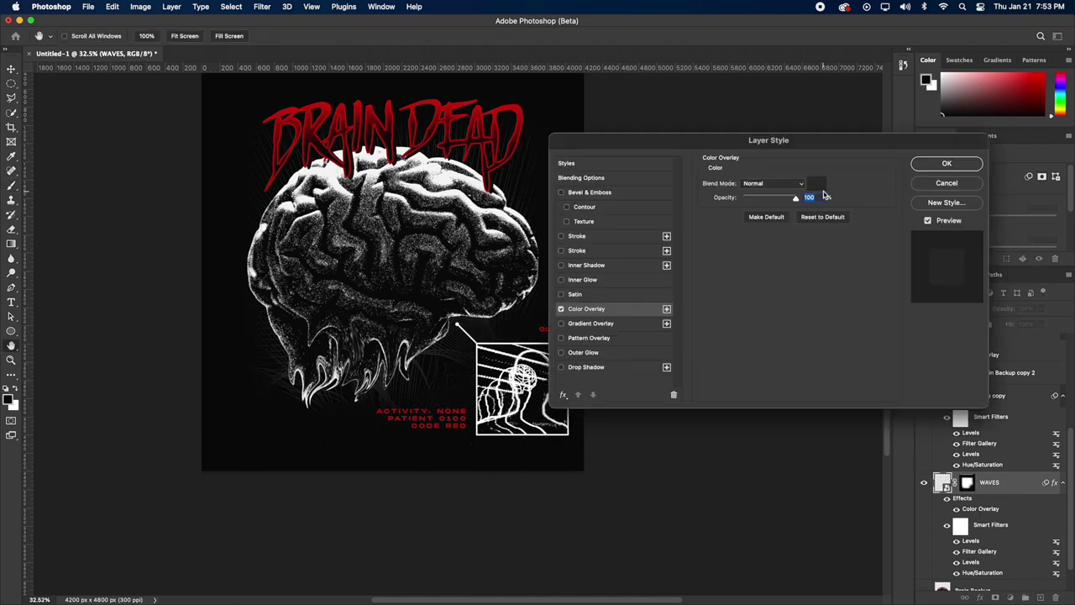
click(818, 183)
click(939, 249)
click(941, 168)
- Move the three-line ACTIVITY: NONE caption slightly down so its last line sits level with the inset's lower edge
scroll(981, 370, up, 5)
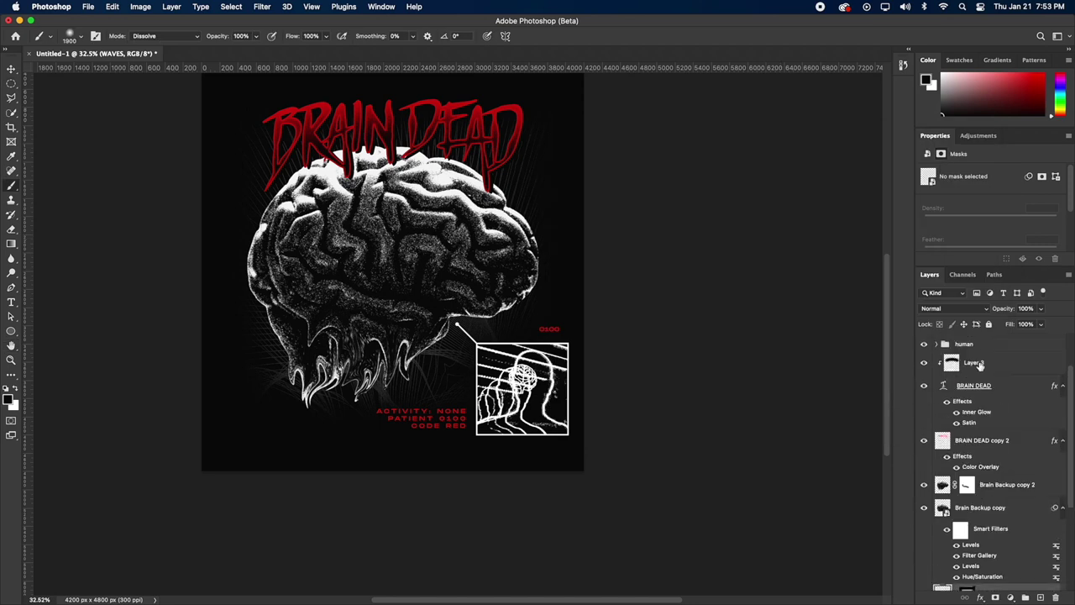
click(983, 359)
key(v)
drag(464, 398, 465, 405)
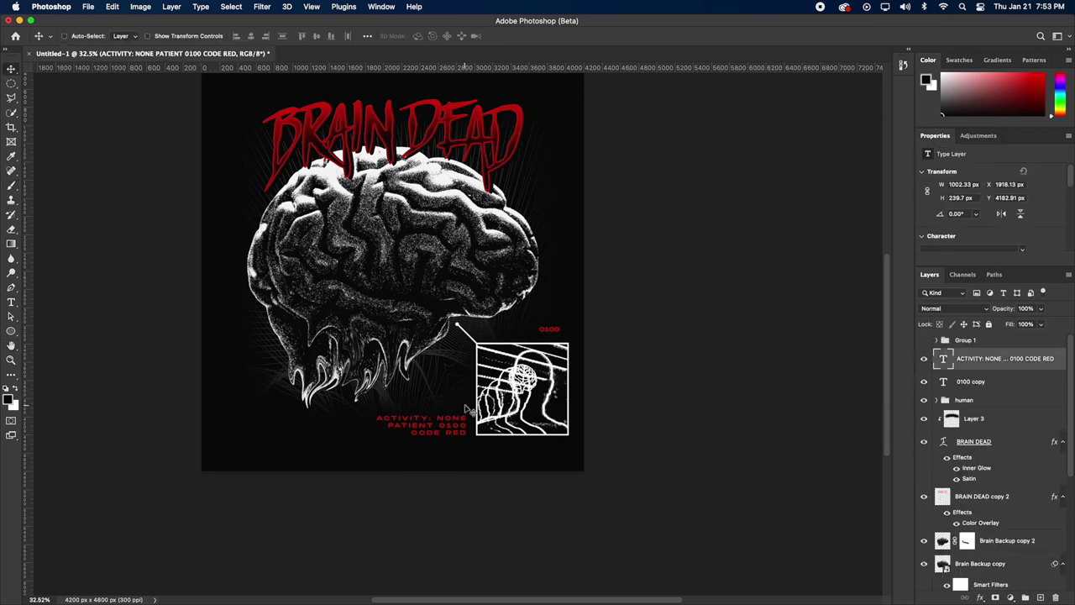
- Group the brain layers and add a new layer clipped to that group
scroll(974, 483, down, 4)
drag(991, 433, 1024, 595)
click(1040, 597)
alt+click(983, 445)
- Brush red sampled from the BRAIN DEAD title across the lower half of the brain on the clipped layer
key(b)
click(926, 79)
click(514, 126)
click(939, 250)
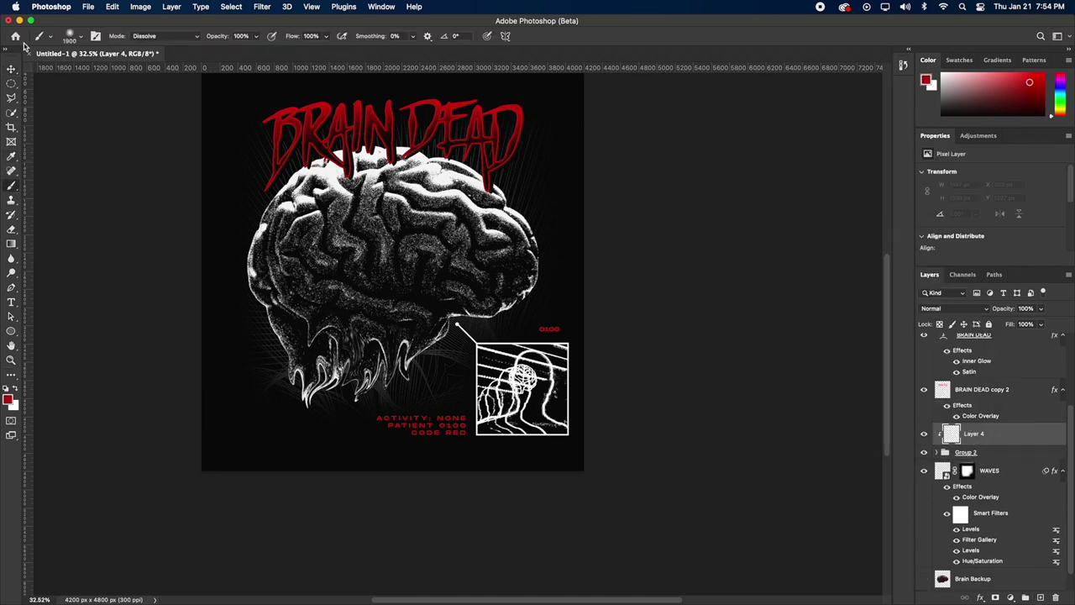
drag(292, 246, 470, 277)
- Try Linear Burn and Overlay on the red brain layer, and settle on the Multiply blend mode
click(953, 308)
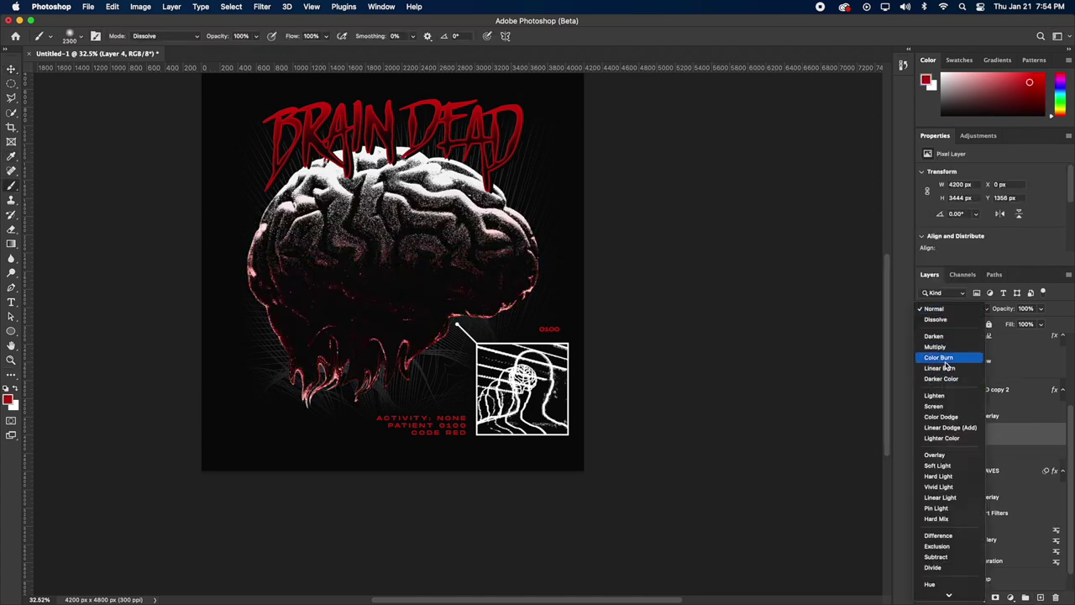
click(949, 368)
click(947, 309)
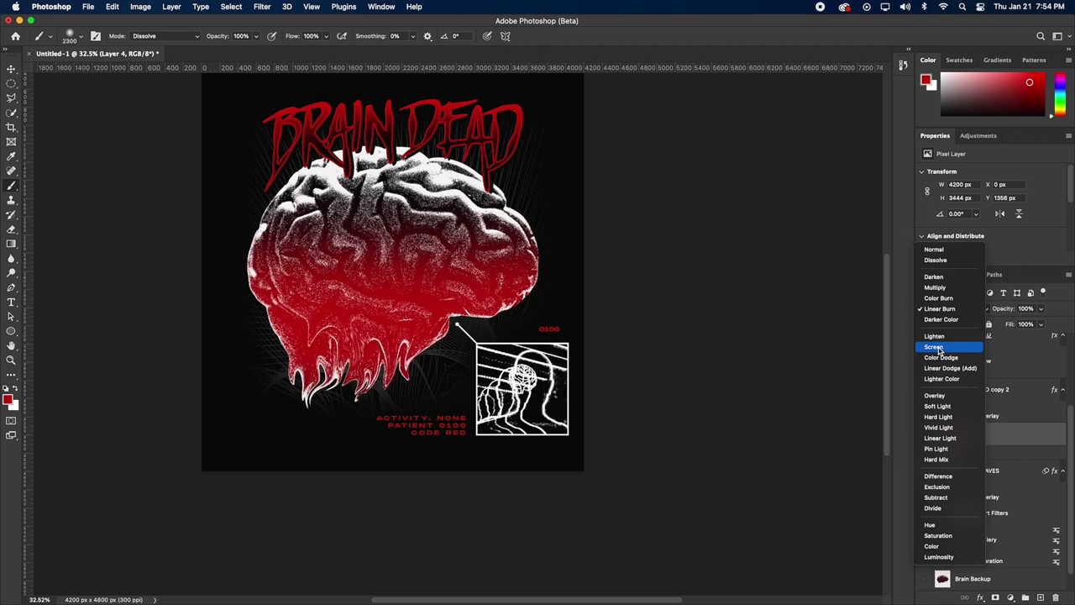
click(940, 395)
click(947, 310)
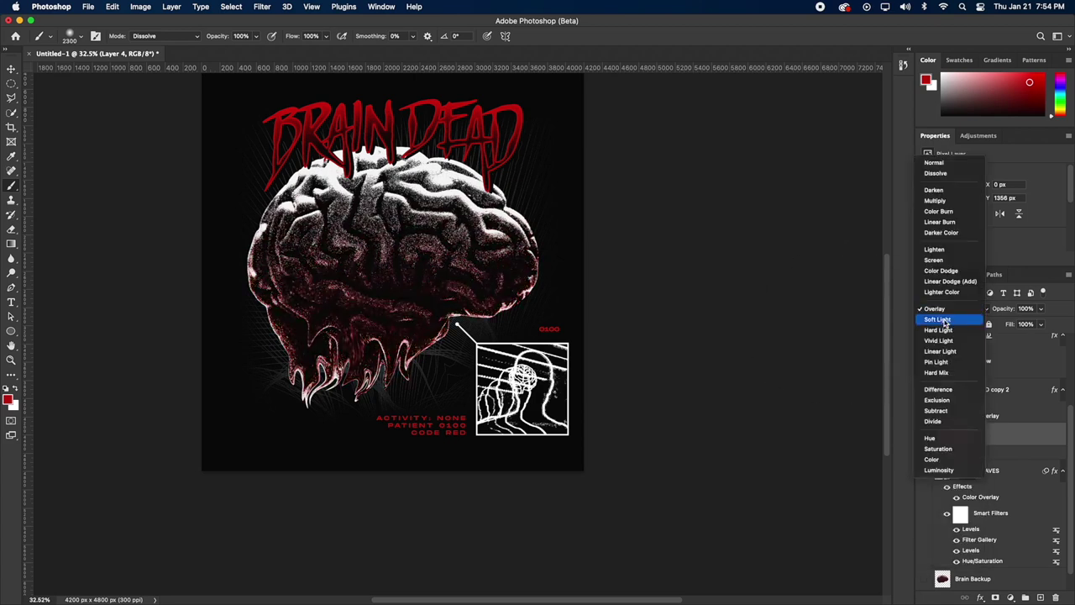
click(944, 201)
- Let the brain's highlights show through the lower red layer by adjusting its Underlying Layer Blend If range
click(980, 597)
click(1005, 449)
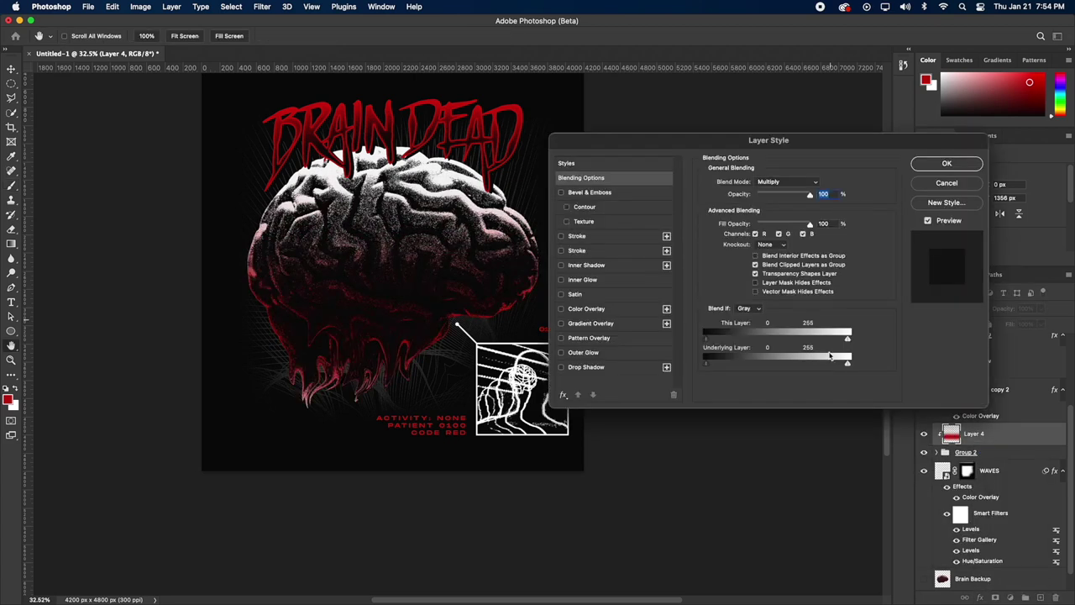
key(Return)
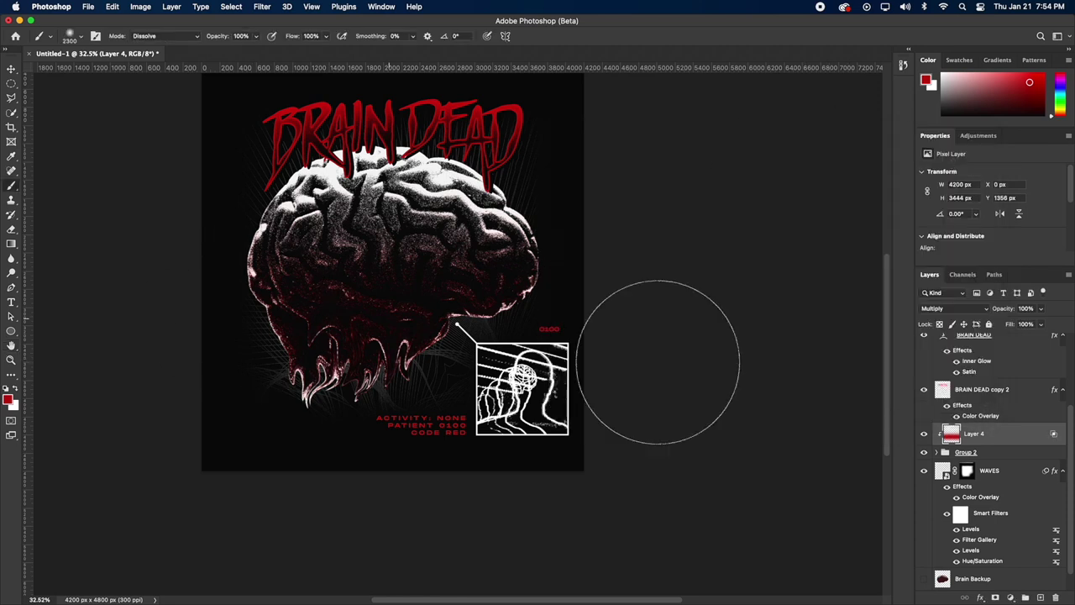
- Hide the first red layer and add a new clipped layer directly above the brain group
key(super+z)
click(299, 142)
click(924, 434)
click(965, 452)
click(1040, 597)
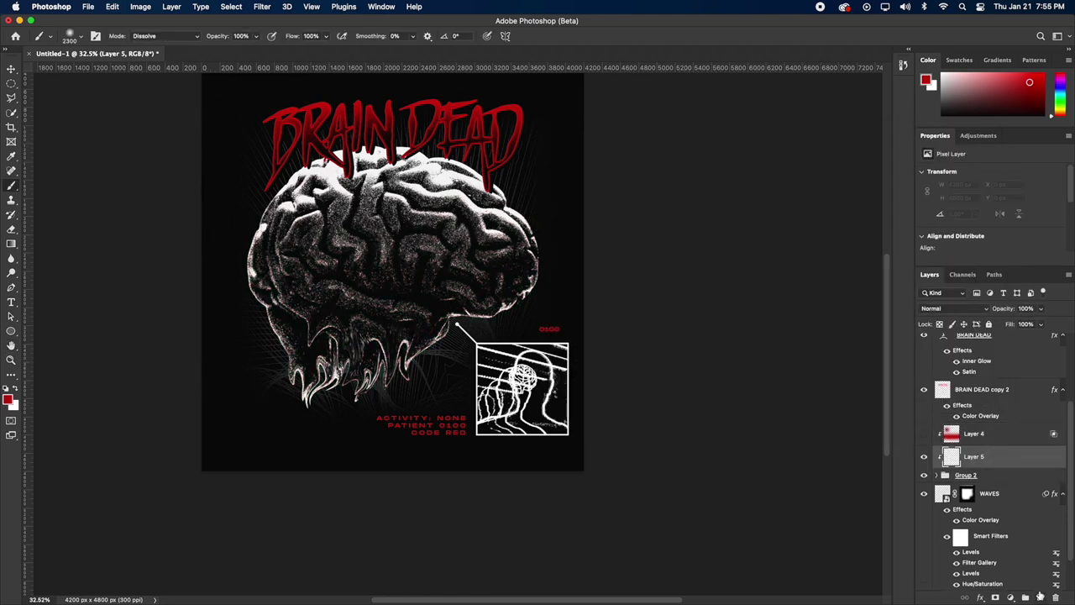
- Brush red across the upper half of the brain on the new clipped layer and set it to Multiply
drag(295, 142, 537, 164)
click(953, 308)
click(936, 343)
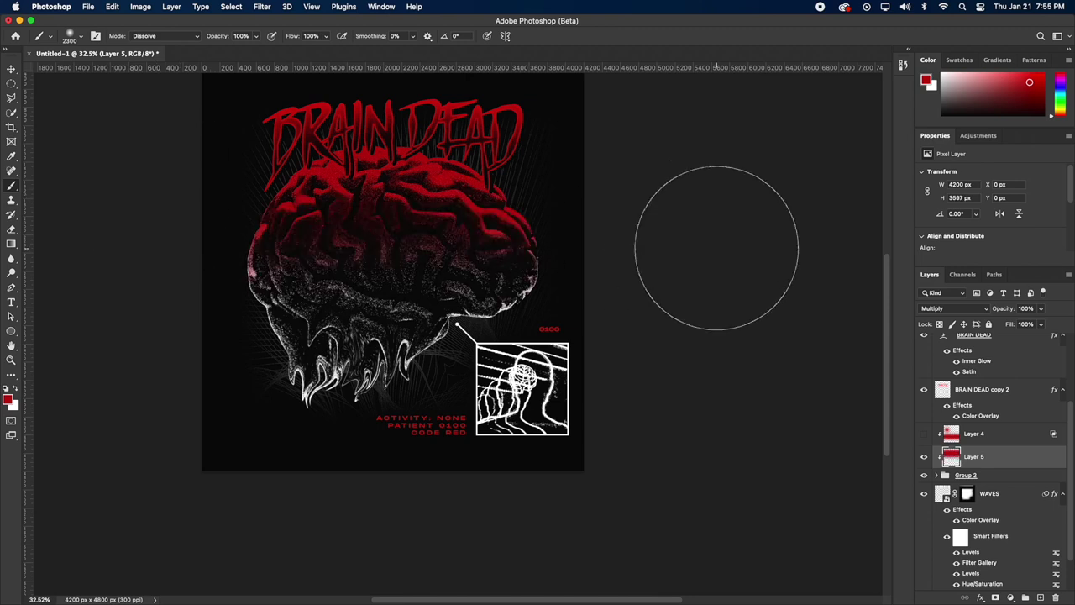
- Reveal the brain's highlights through the upper red layer by splitting its Underlying Layer Blend If highlights at about 192 / 225
click(980, 597)
click(990, 450)
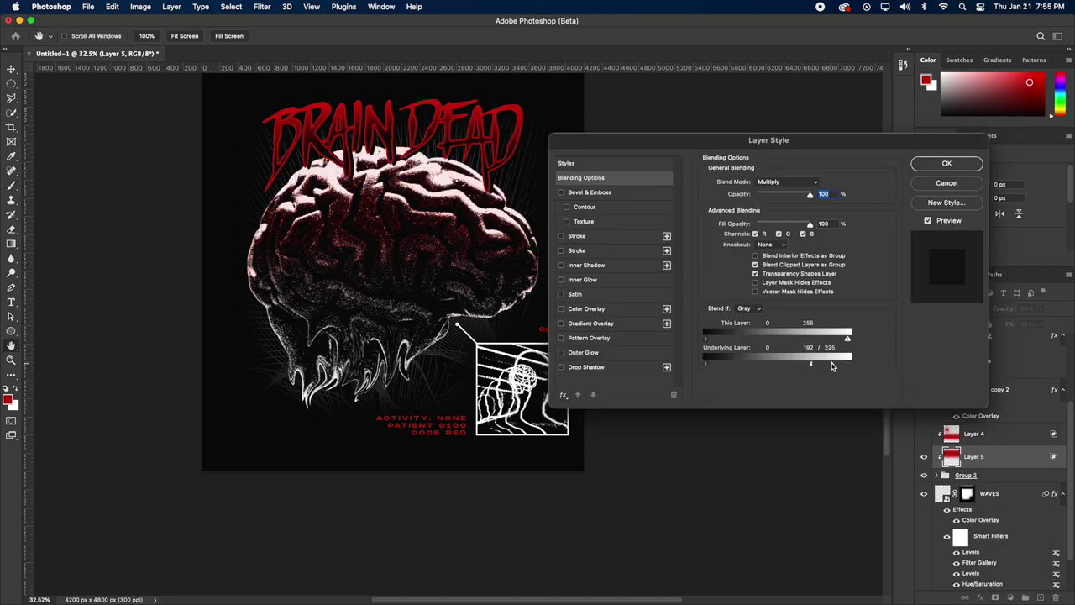
drag(821, 365, 823, 359)
click(946, 164)
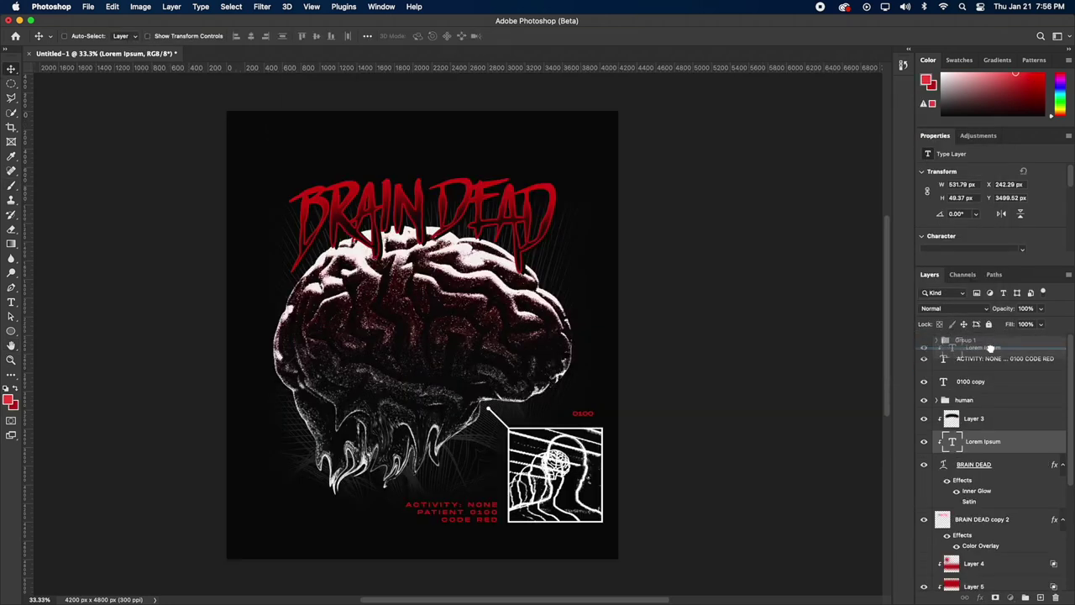
- Move the Lorem Ipsum text layer above the ACTIVITY: NONE caption layer and replace its text with CONFIDENTIAL RECORDS
drag(943, 390, 943, 358)
double_click(943, 358)
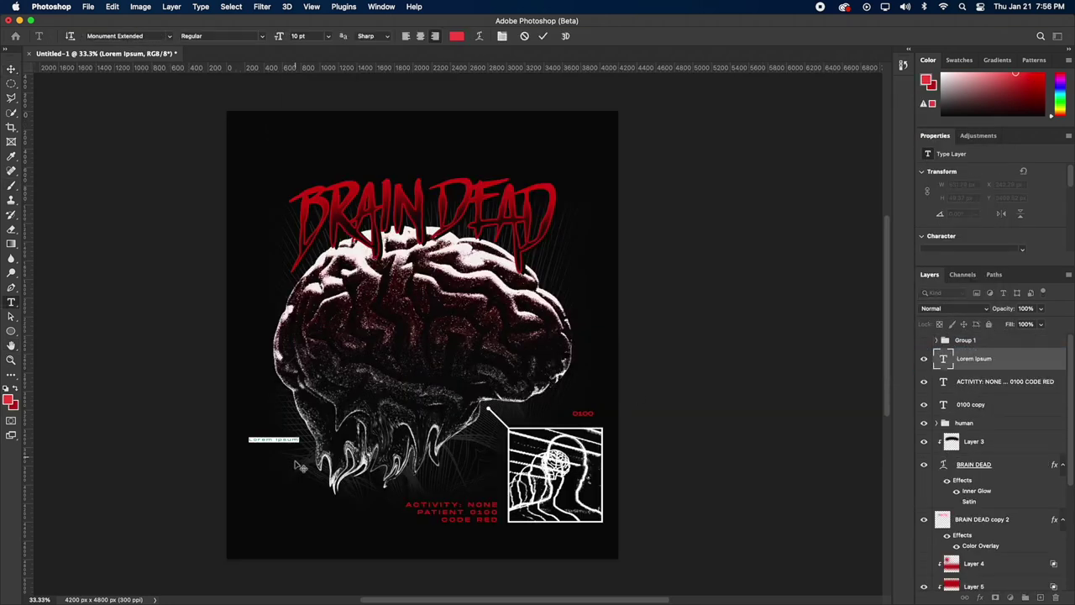
key(BackSpace)
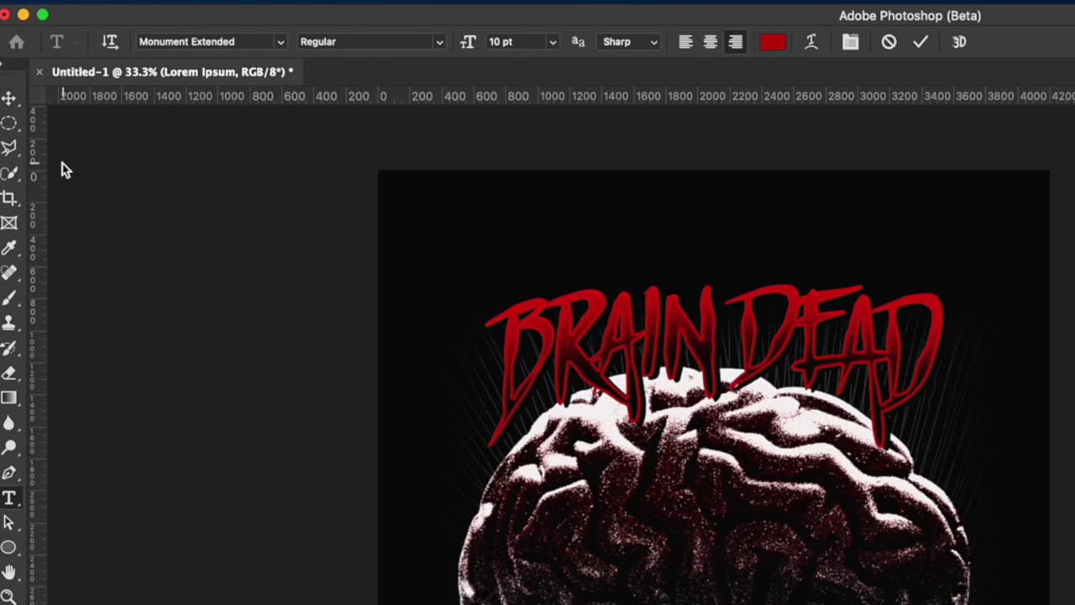
click(11, 100)
- Place the vertical CONFIDENTIAL RECORDS line near the poster's left edge, with its lower end level with the head inset's lower edge
drag(513, 486, 469, 604)
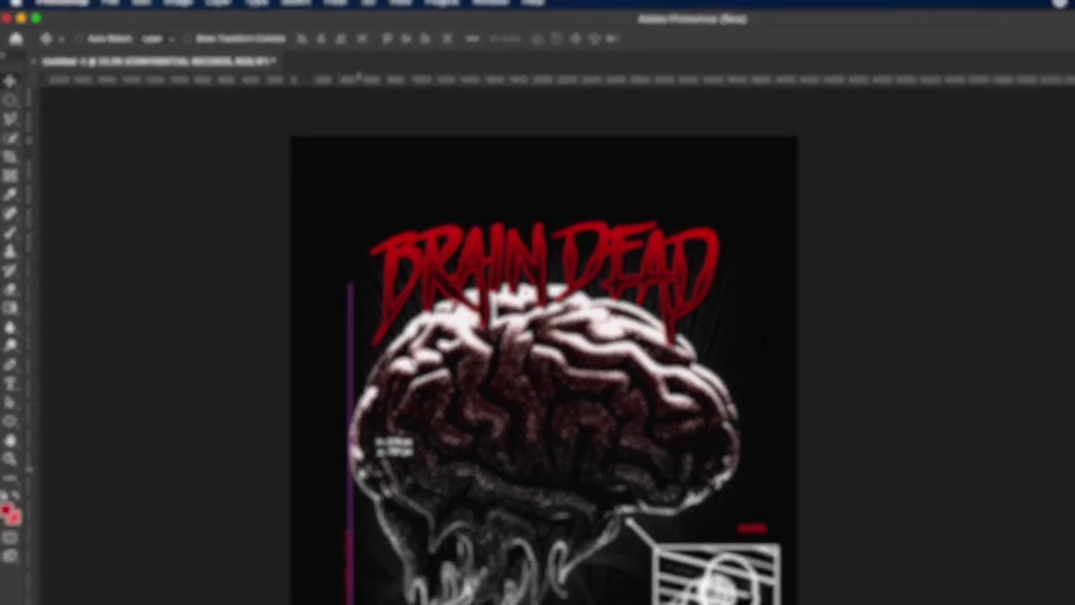
mouse_move(360, 469)
mouse_down()
mouse_move(350, 478)
mouse_move(351, 446)
mouse_move(350, 470)
mouse_up()
drag(274, 367, 272, 378)
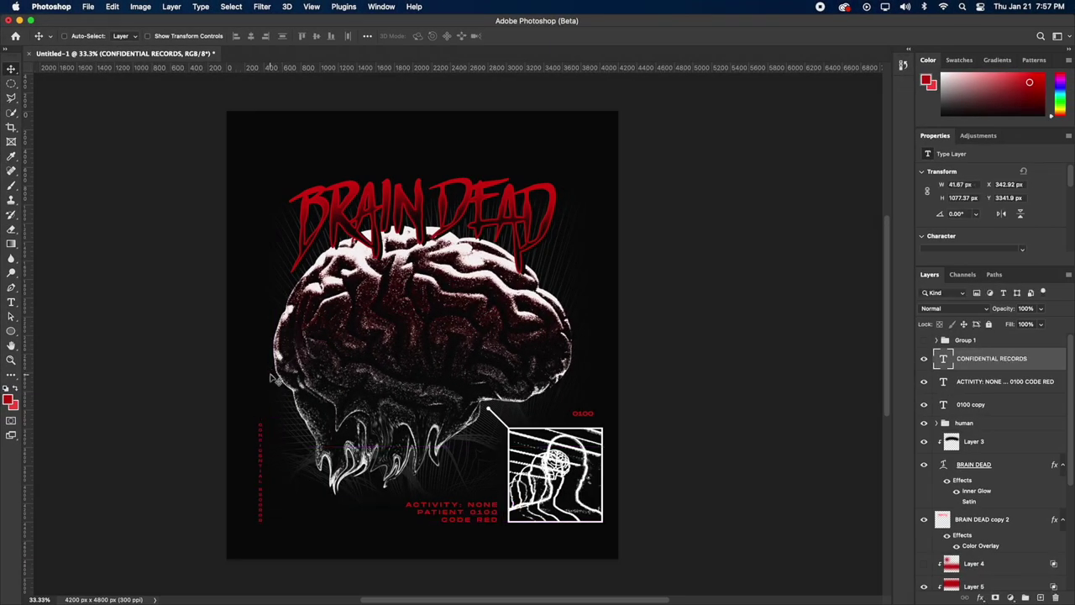
- Duplicate the vertical CONFIDENTIAL RECORDS line just to its right and replace the copy's text with HOSPITAL USE ONLY
alt+drag(272, 451, 283, 451)
double_click(271, 440)
key(super+a)
key(BackSpace)
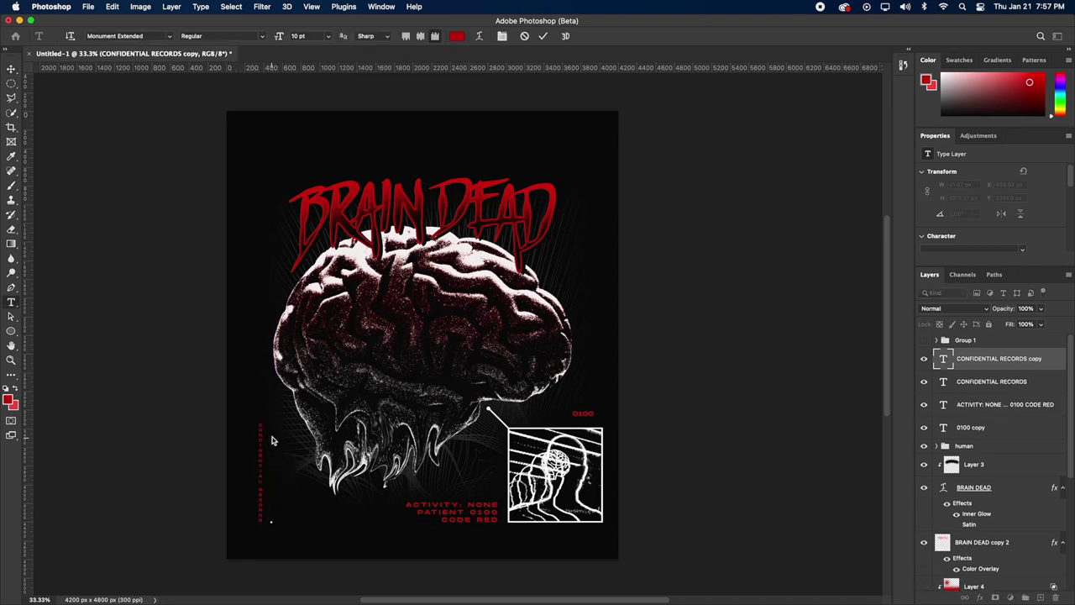
click(11, 69)
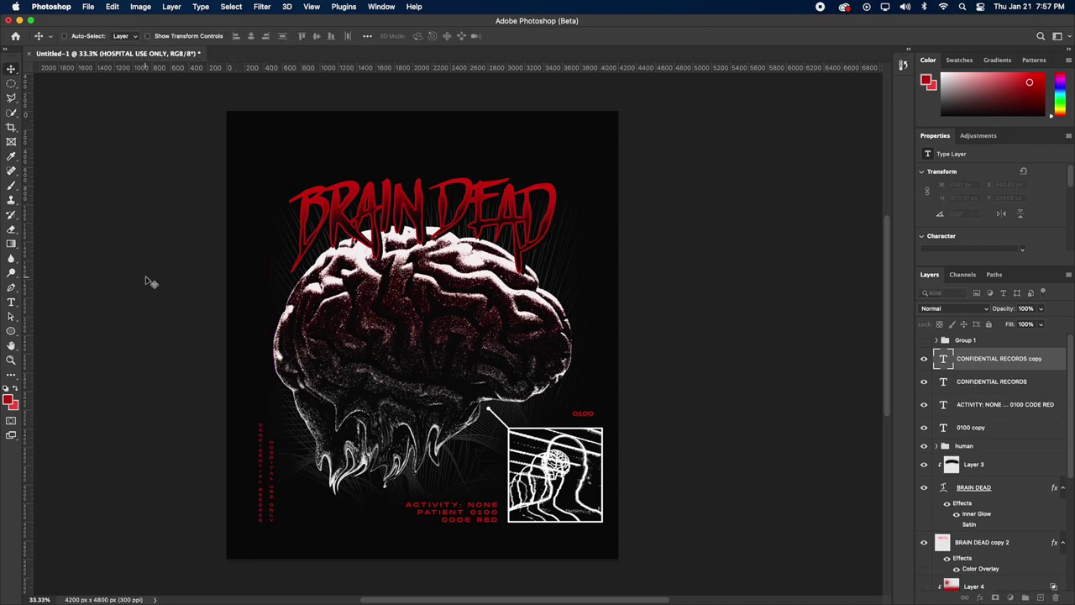
- Duplicate the vertical HOSPITAL USE ONLY line just to its right and replace the copy's text with 2021
double_click(284, 483)
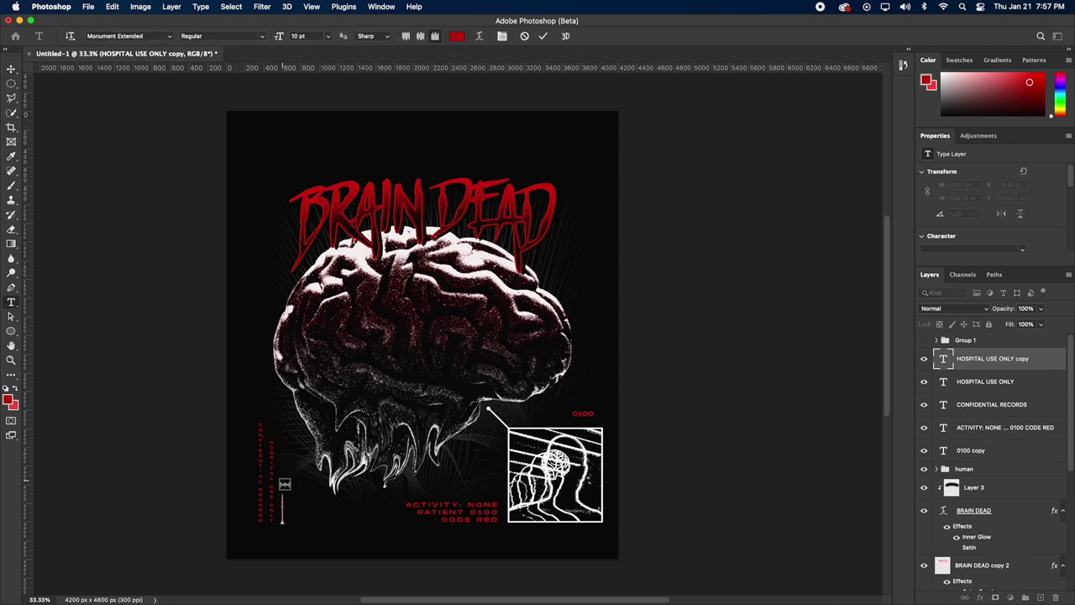
click(12, 68)
double_click(284, 496)
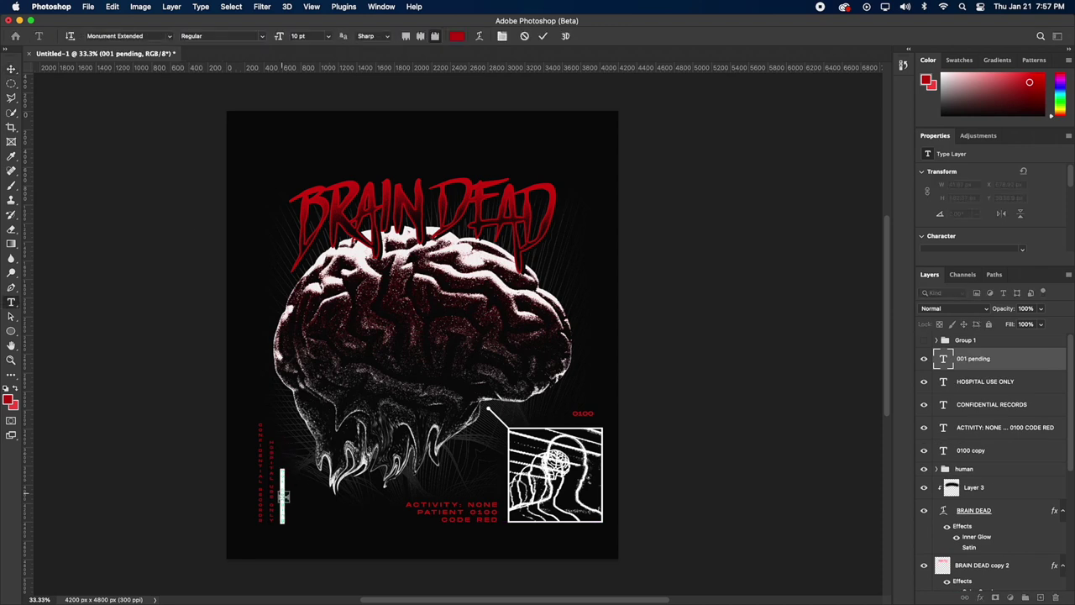
key(BackSpace)
click(12, 68)
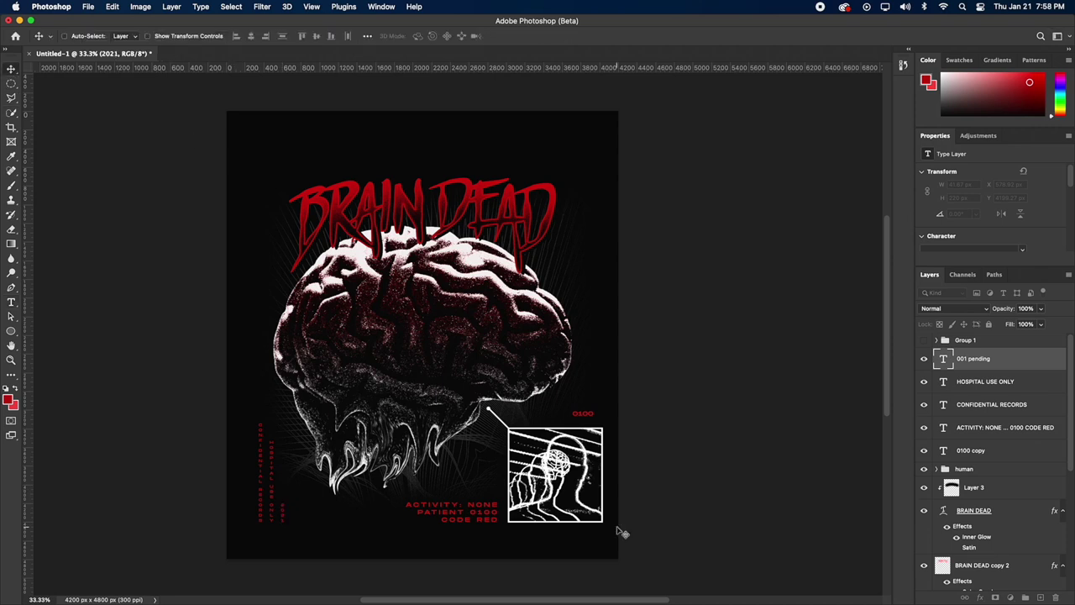
- In the ACTIVITY: NONE caption, color the PATIENT 0100 line white and set 34 pt leading with 0 pt baseline shift
double_click(579, 413)
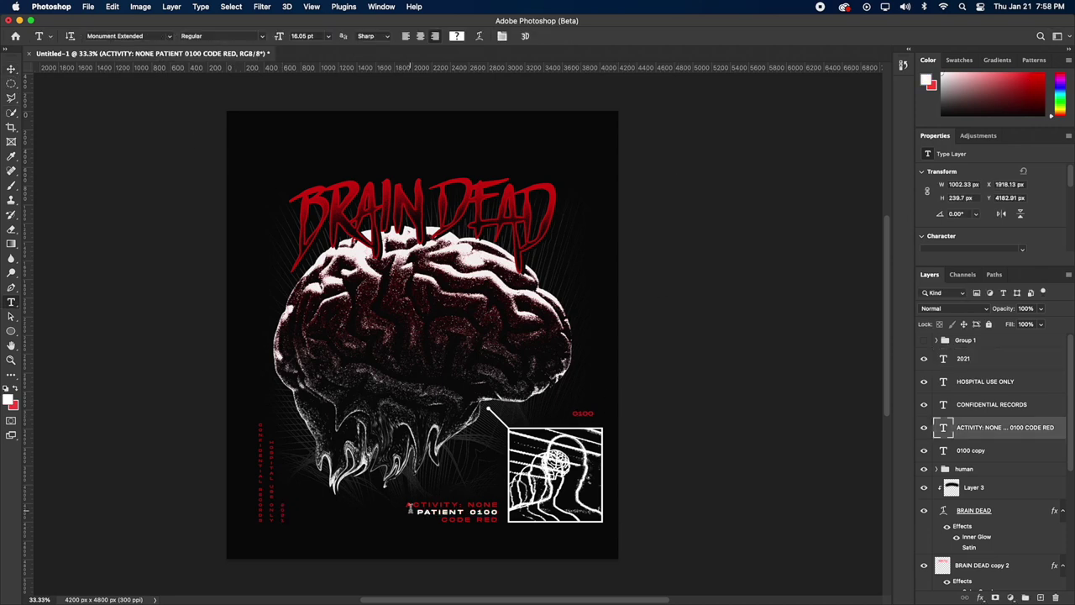
drag(409, 508, 540, 541)
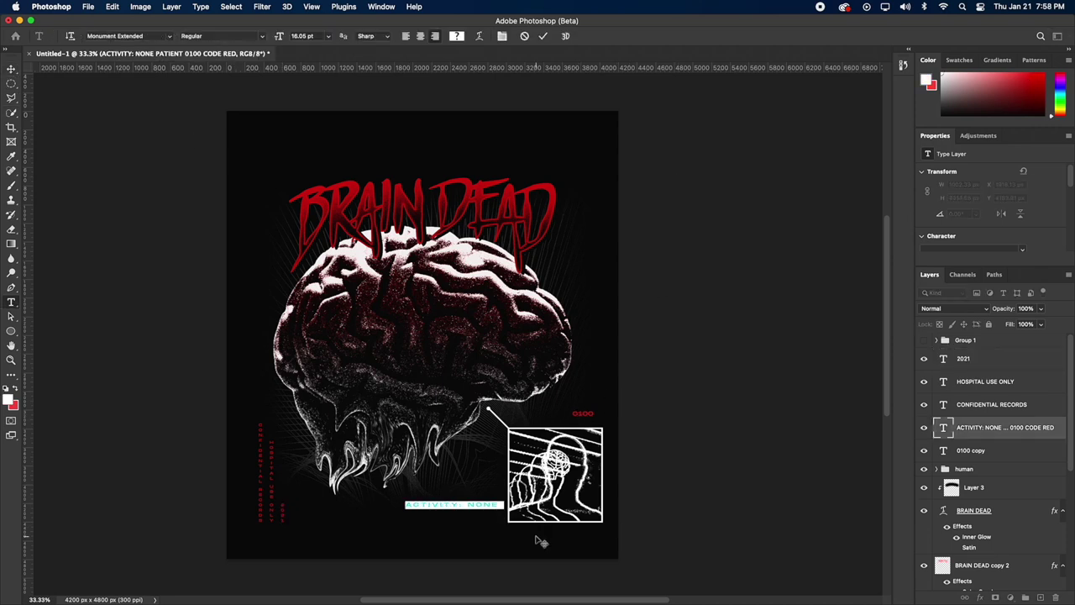
click(501, 35)
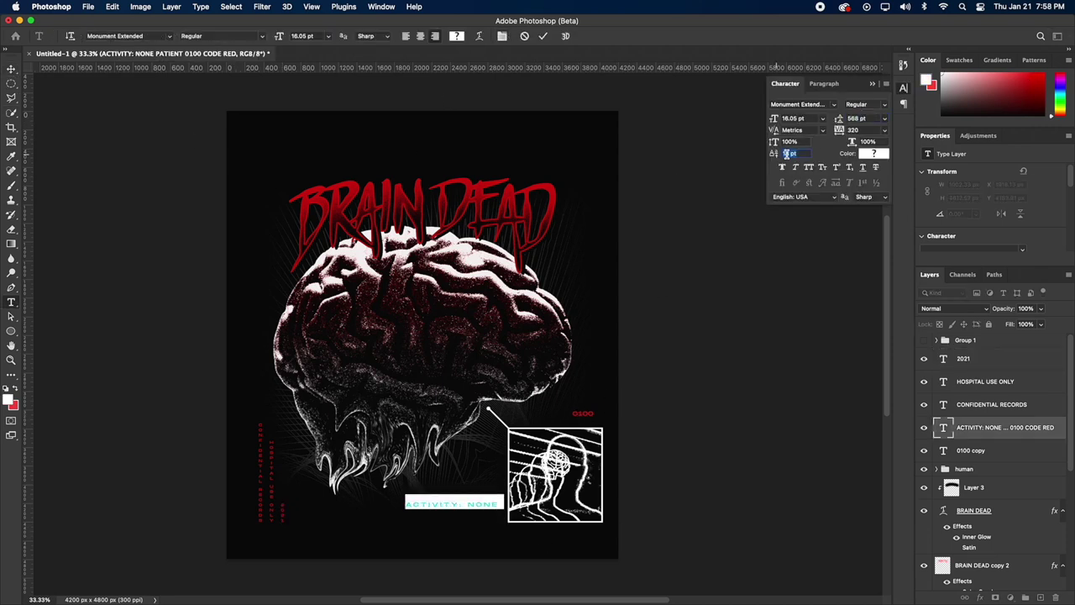
drag(837, 120, 849, 121)
click(11, 69)
drag(458, 449, 459, 437)
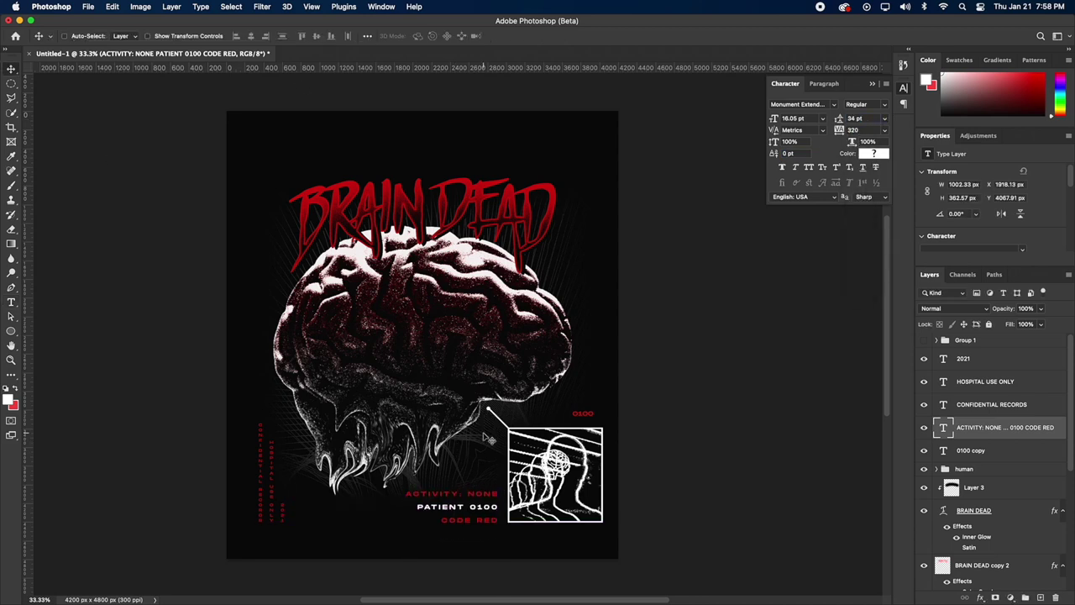
- Group the 2021, HOSPITAL USE ONLY and CONFIDENTIAL RECORDS layers and shift the group right to line up with the brain's left edge
click(1008, 383)
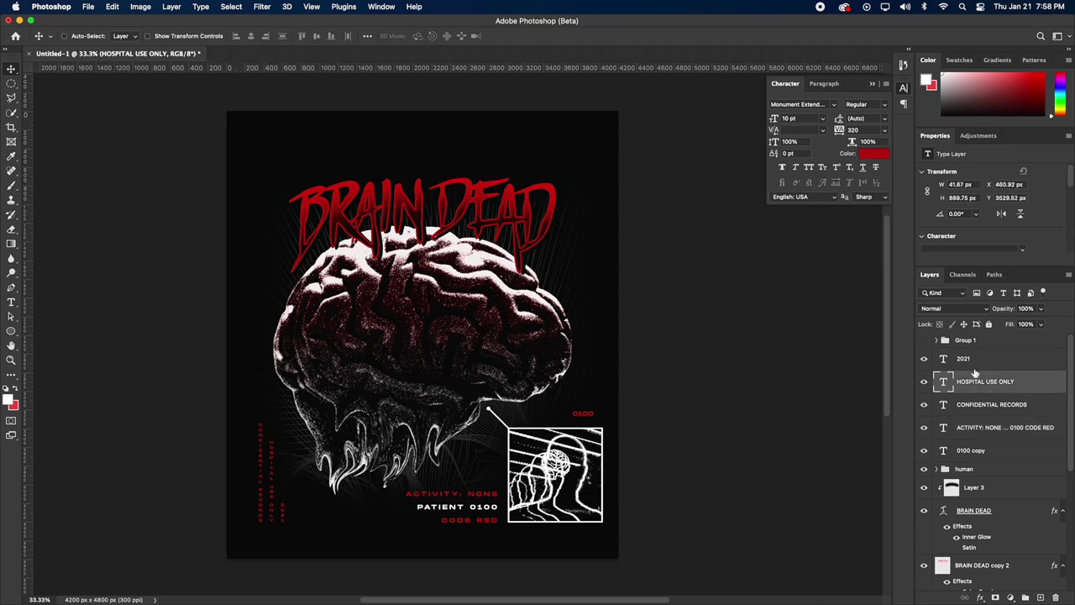
super+click(999, 403)
super+click(986, 365)
key(super+g)
drag(260, 461, 274, 461)
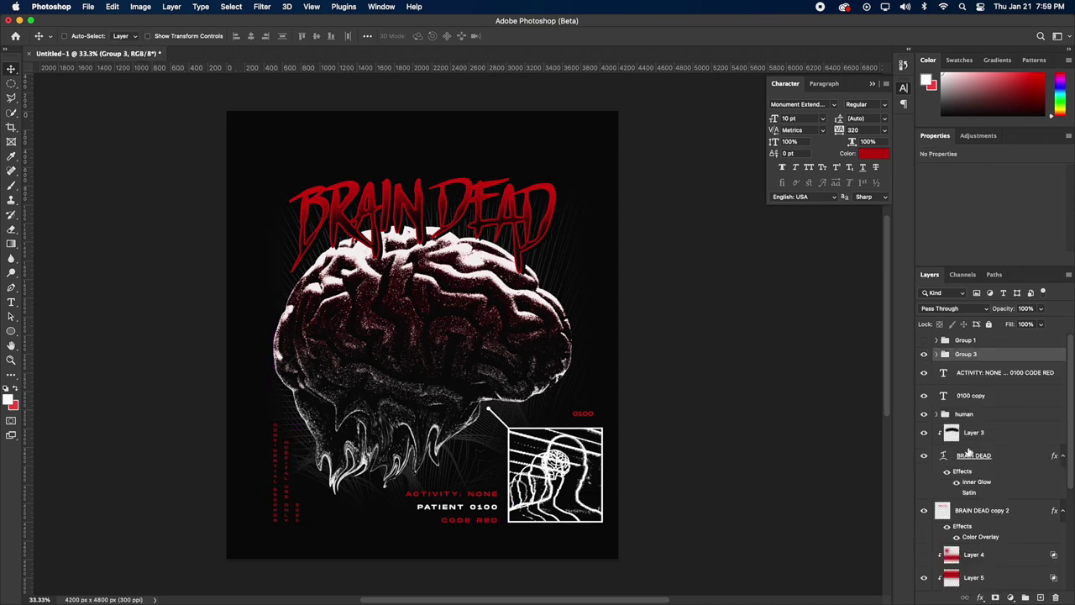
- Add guides at the brain's left and right edges and just above the title, and align the human inset group's right edge to the guide
click(964, 414)
mouse_move(624, 431)
mouse_down()
mouse_move(569, 412)
mouse_move(548, 442)
mouse_move(606, 428)
mouse_up()
drag(26, 325, 575, 299)
drag(26, 252, 273, 249)
drag(372, 67, 370, 177)
drag(527, 447, 502, 455)
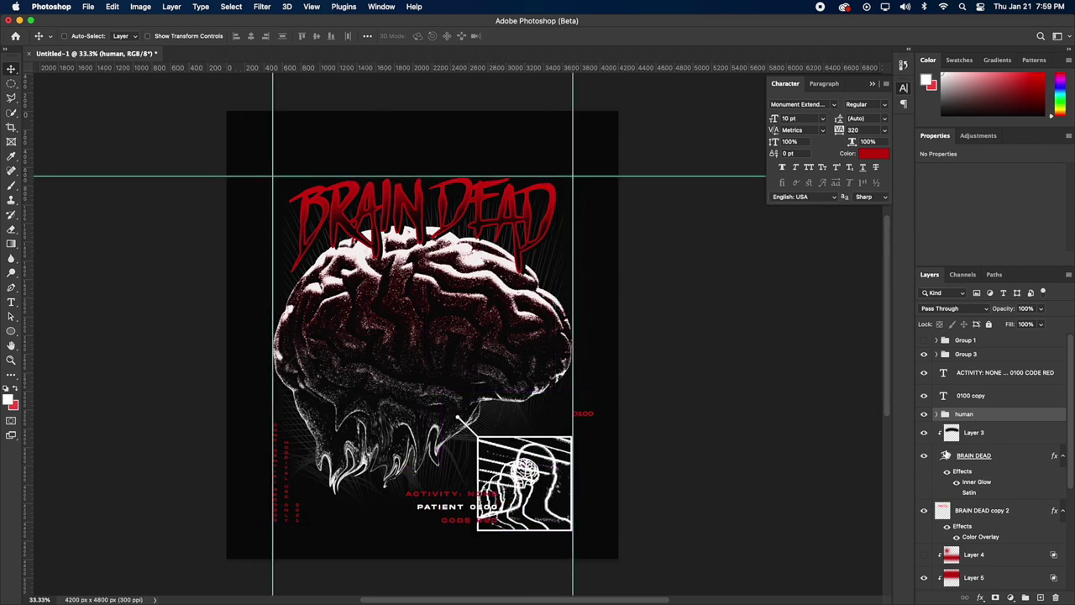
- Group the inset pointer's dot and line inside the human group and rotate the pointer by about 15°
click(934, 415)
click(1002, 456)
shift+click(998, 434)
key(super+g)
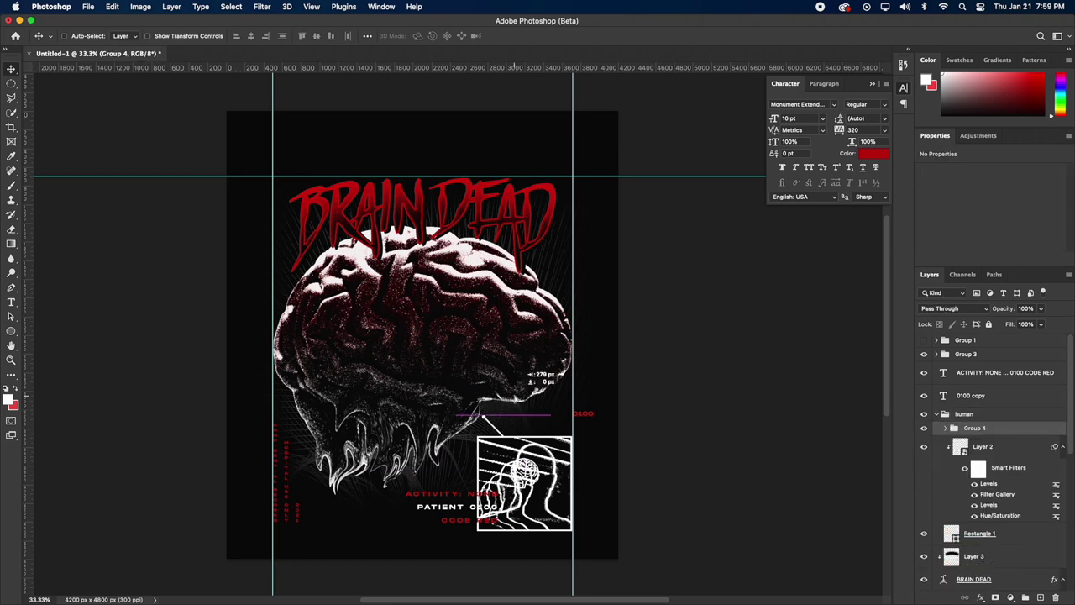
key(super+t)
drag(547, 378, 598, 368)
mouse_move(508, 438)
mouse_down()
mouse_move(520, 428)
mouse_move(504, 434)
mouse_up()
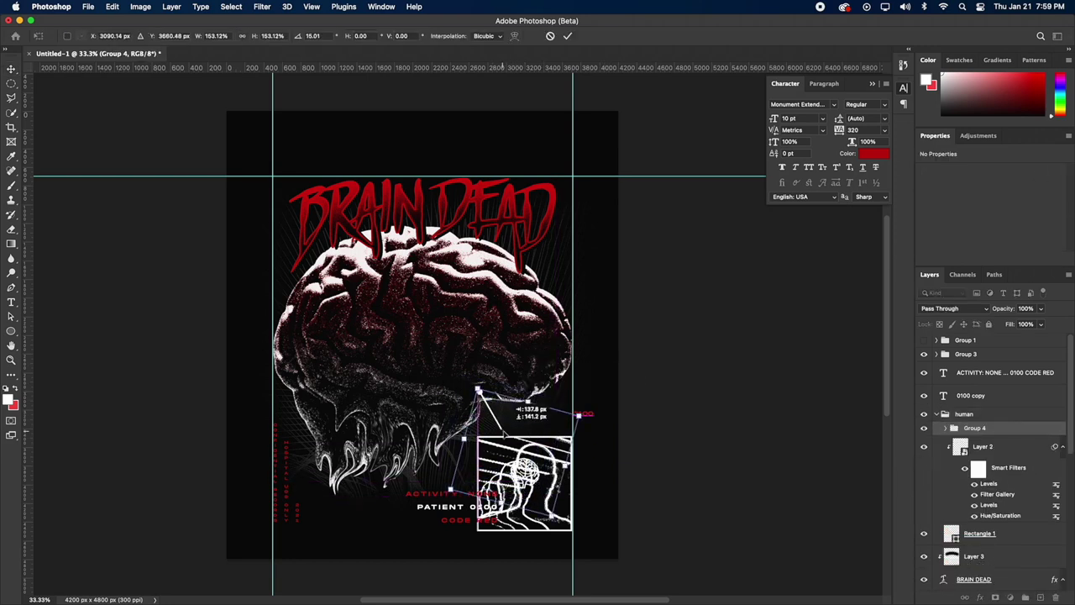
key(Return)
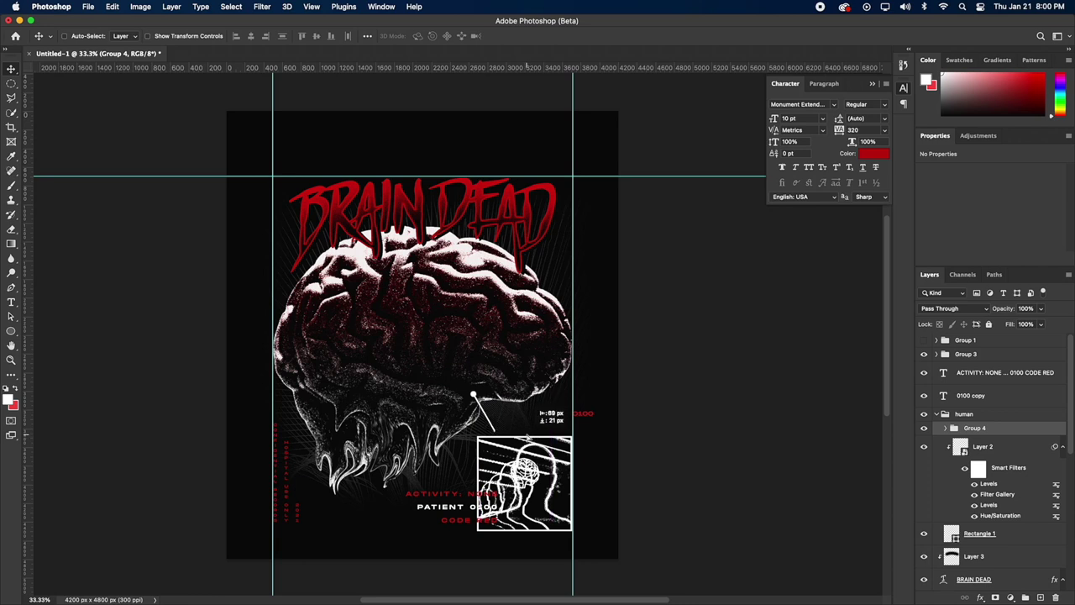
- Try to mask the pointer line around the inset's upper-left corner and reposition the pointer
key(m)
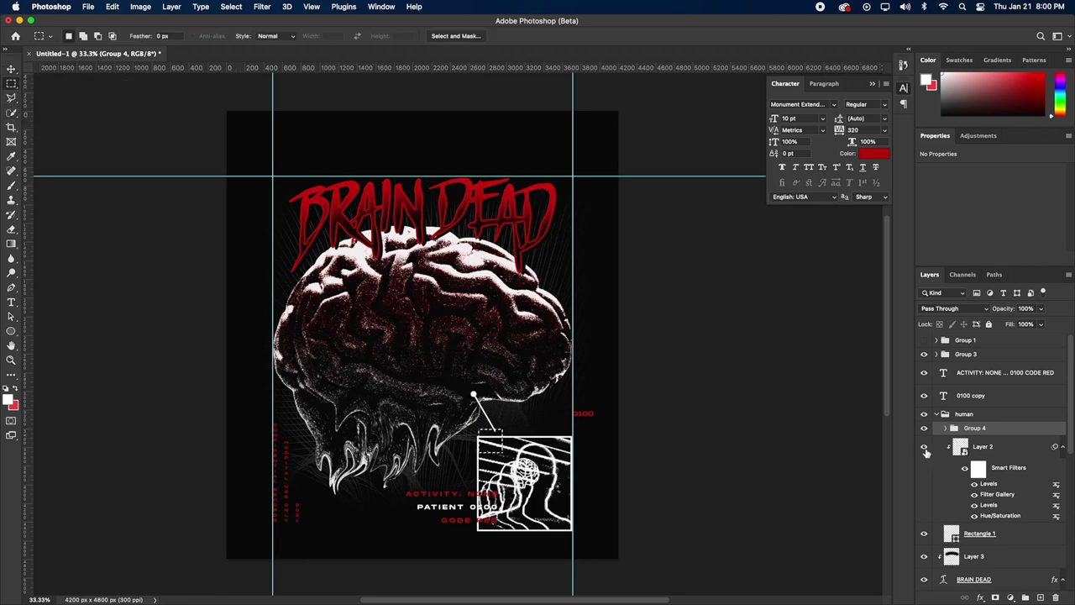
click(946, 429)
click(984, 470)
key(v)
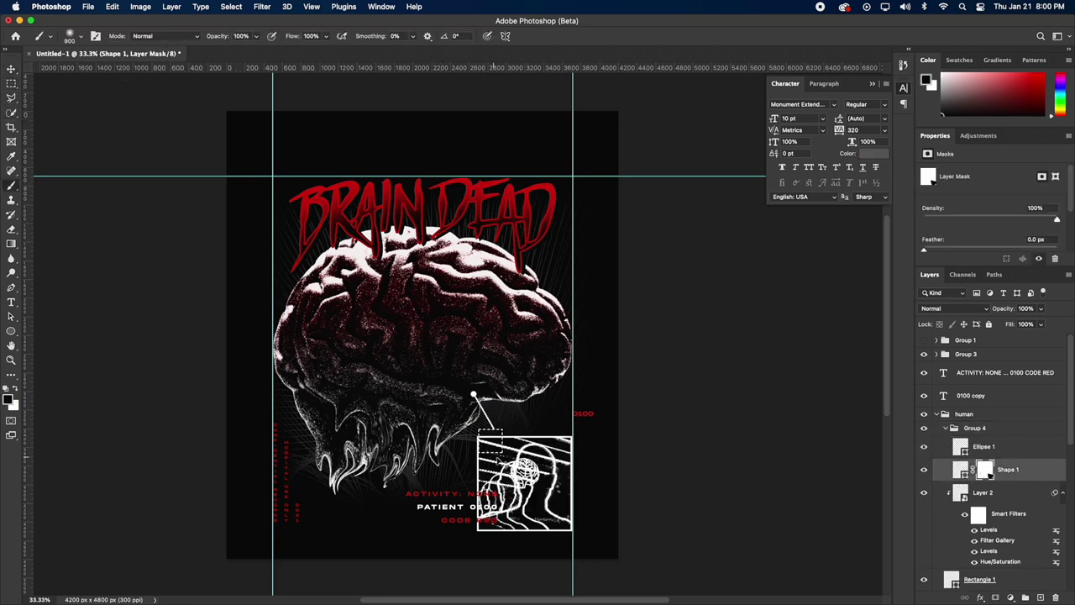
click(947, 429)
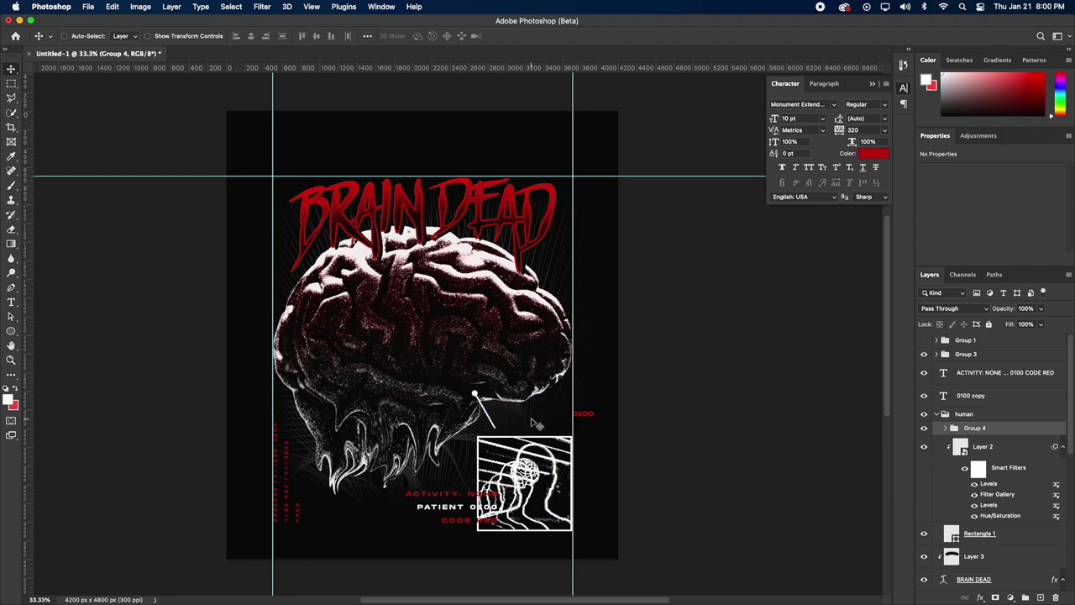
drag(510, 420, 509, 429)
key(super+z)
- Delete the pointer group from the human group
key(z)
click(495, 429)
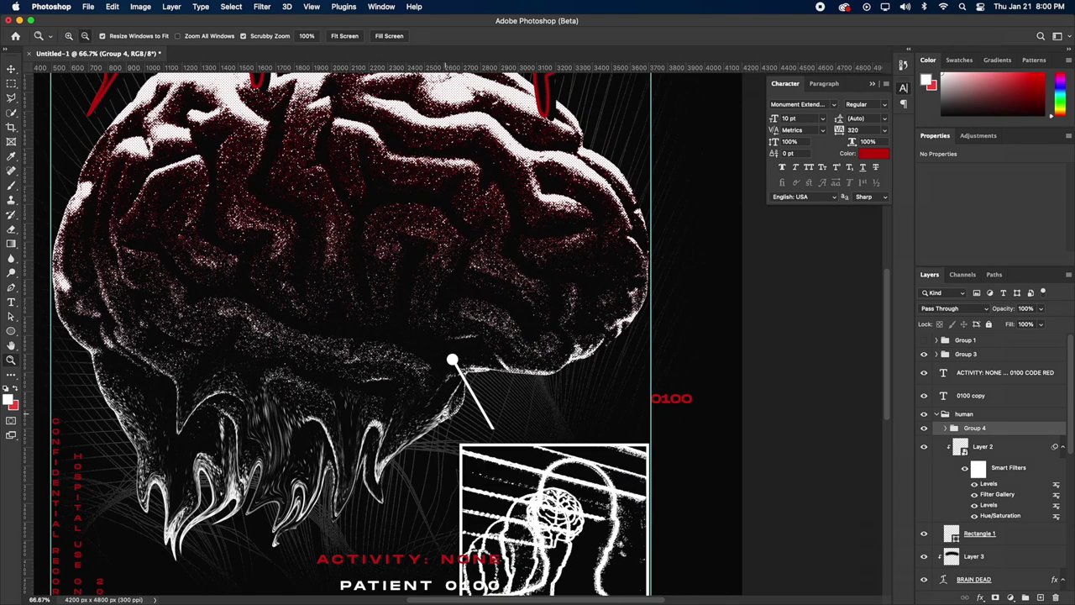
key(v)
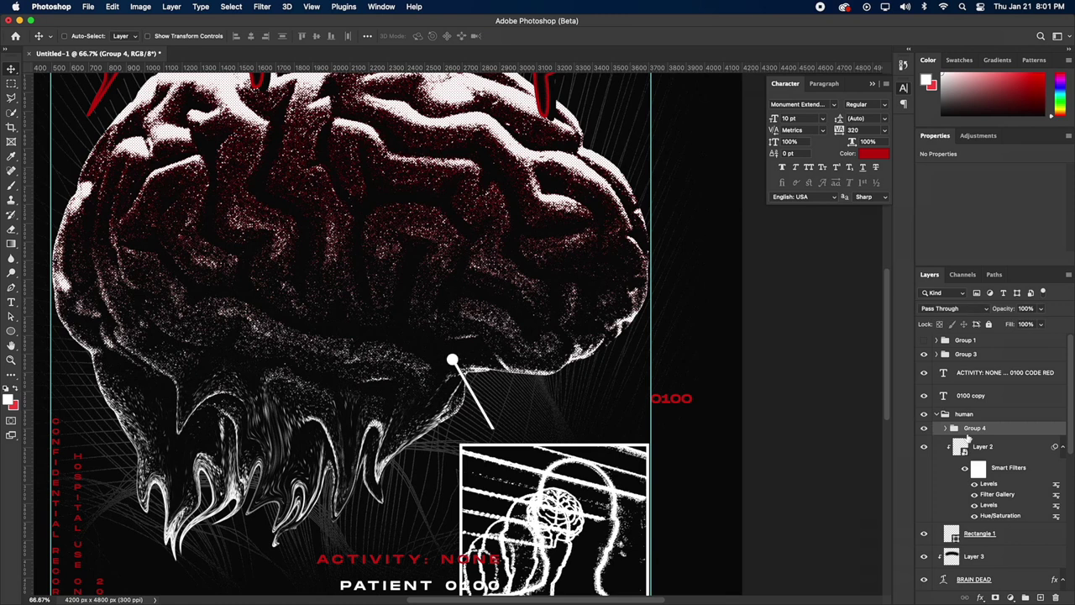
key(BackSpace)
- Draw a thin white rectangle about 900 px long as a new pointer and tilt it to run from the brain down to the inset
key(u)
drag(499, 309, 500, 477)
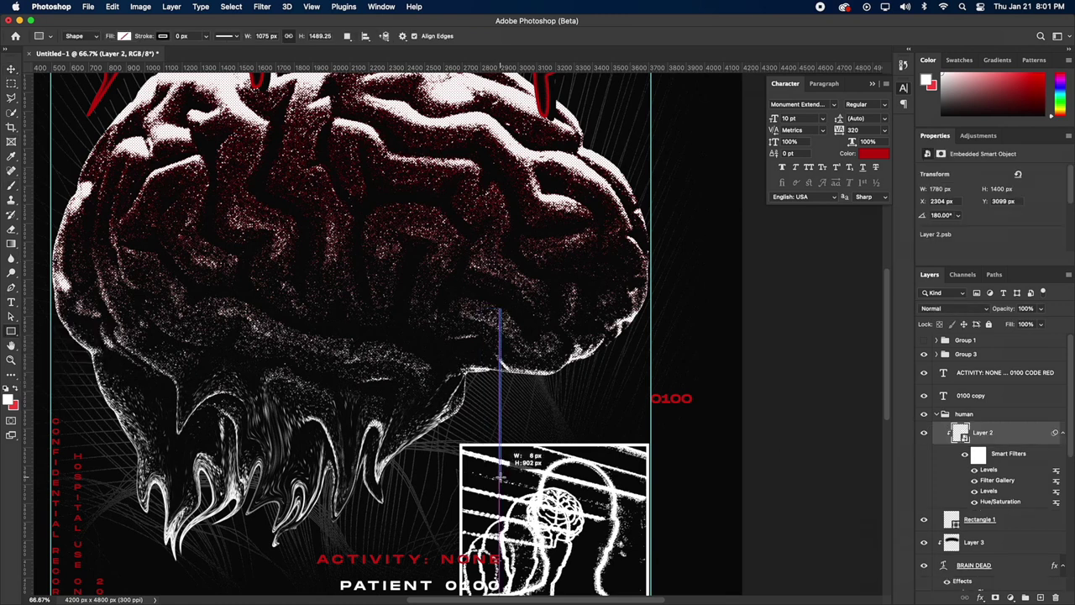
click(125, 35)
click(54, 96)
click(163, 36)
key(super+t)
mouse_move(581, 304)
mouse_down()
mouse_move(522, 274)
mouse_move(455, 306)
mouse_up()
key(Return)
key(v)
click(11, 331)
click(69, 351)
drag(403, 329, 413, 339)
key(v)
drag(410, 269, 426, 251)
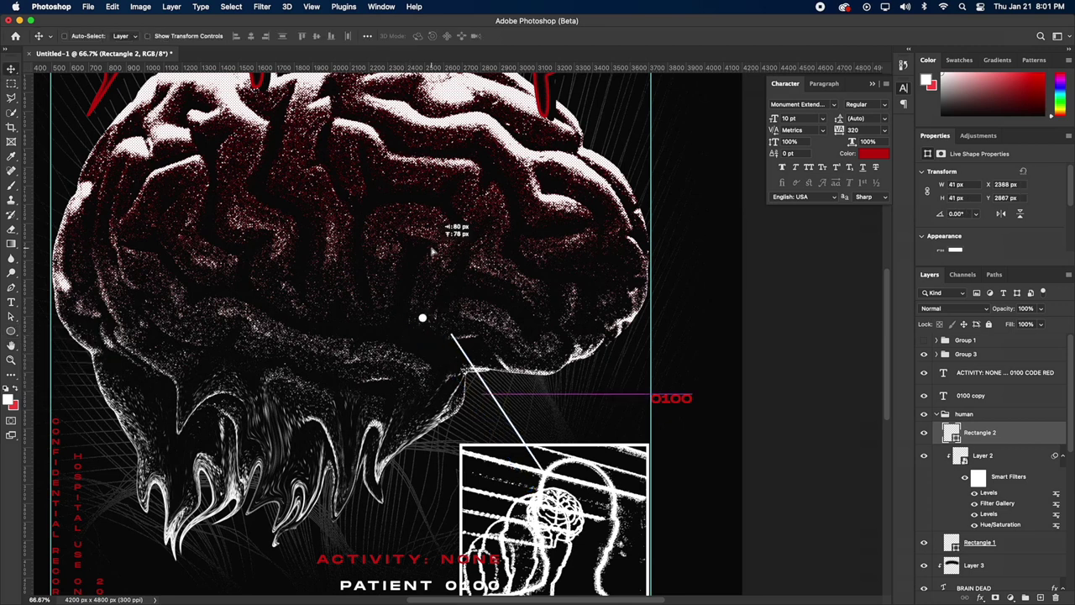
key(super+z)
key(super+z)
- Draw a white circle 28 px across and place it on the upper end of the new pointer line
key(u)
drag(378, 322, 383, 327)
click(125, 35)
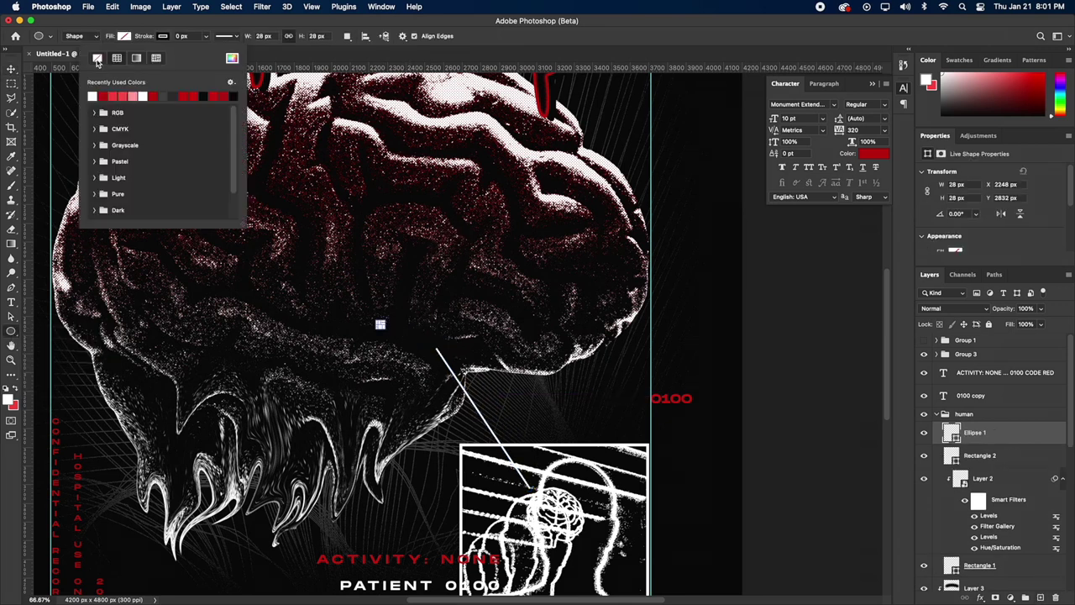
click(54, 95)
click(12, 70)
drag(456, 348, 515, 372)
key(z)
double_click(455, 365)
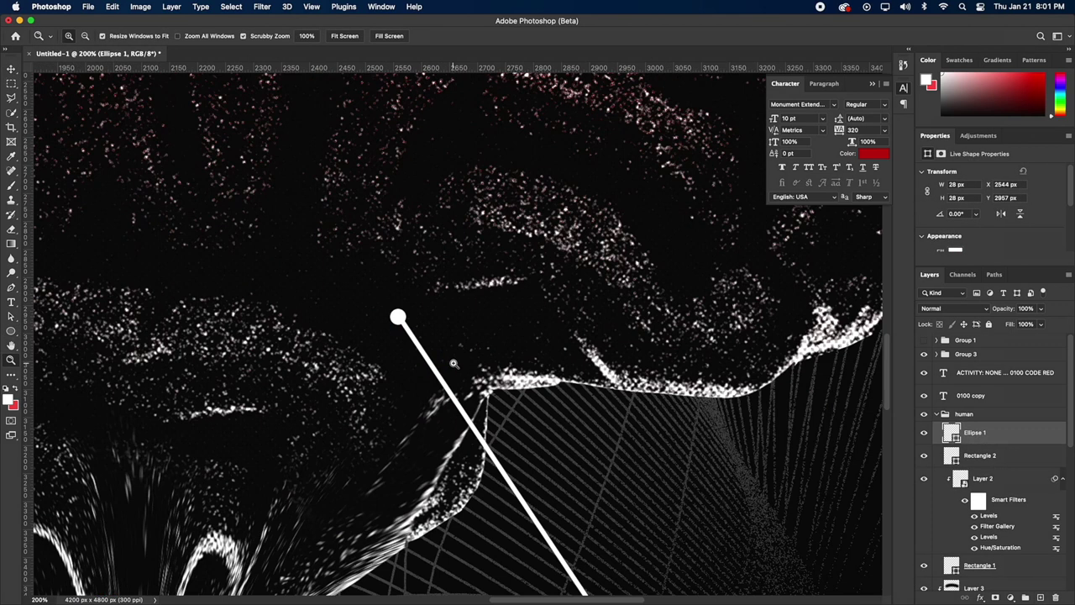
click(13, 71)
key(super+minus)
key(super+minus)
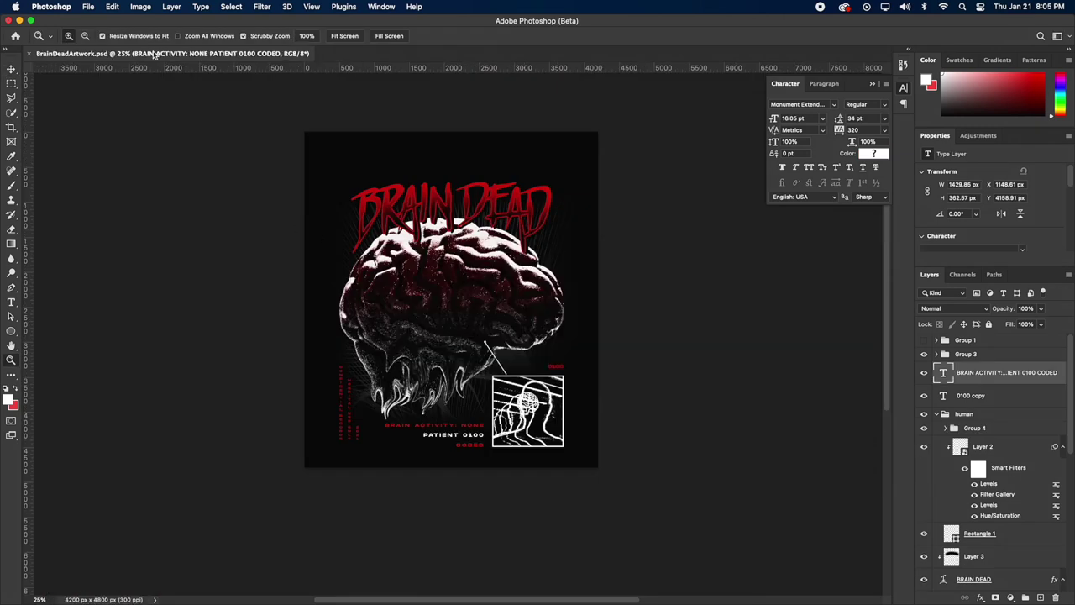
- Select the entire BrainDeadArtwork canvas and copy the artwork merged
click(87, 6)
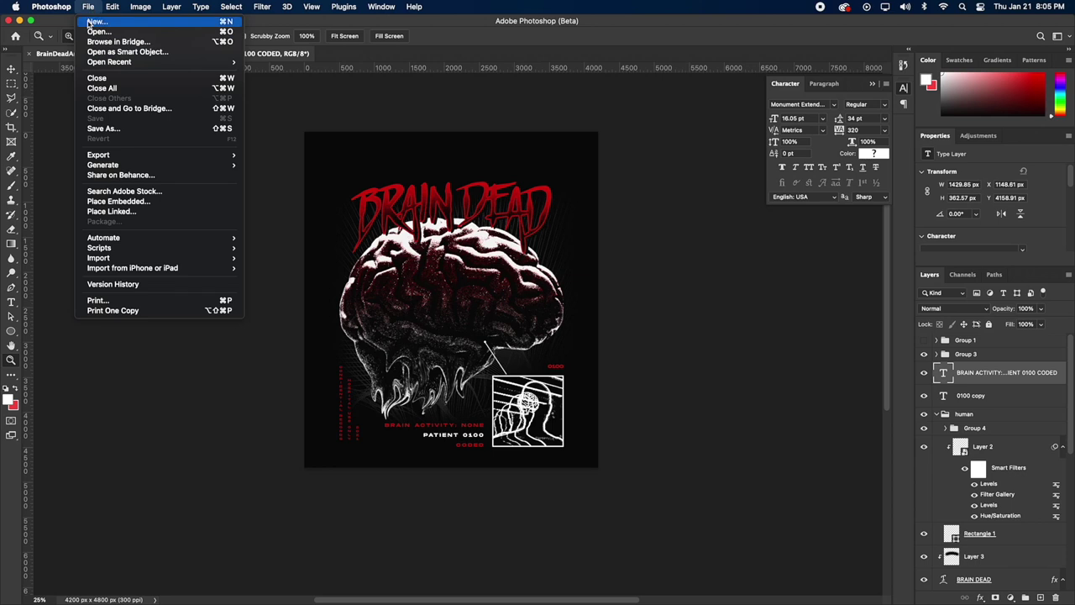
click(89, 6)
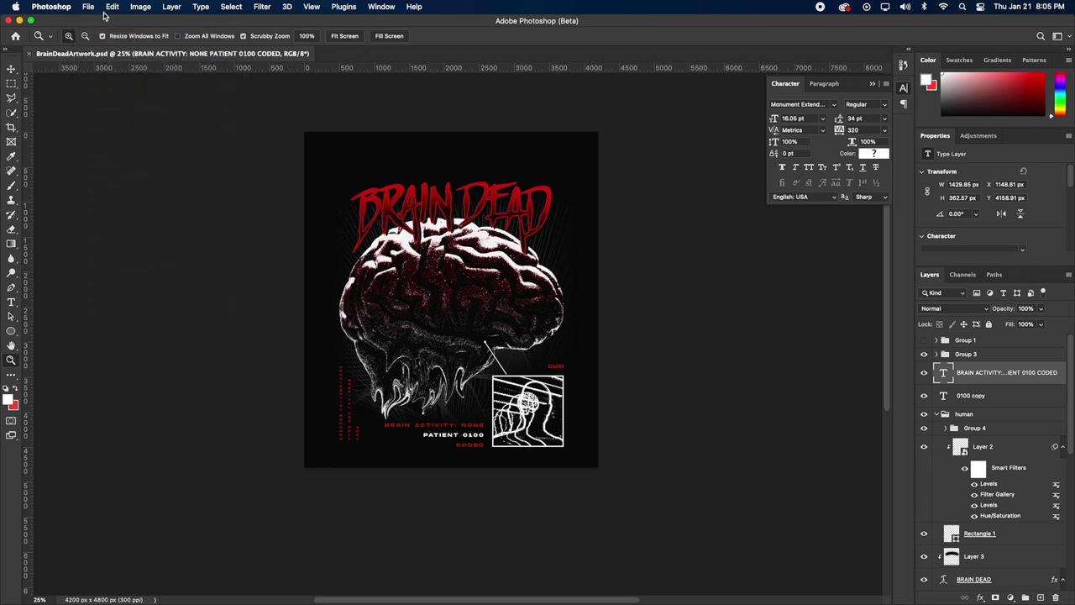
click(183, 55)
click(10, 70)
key(super+a)
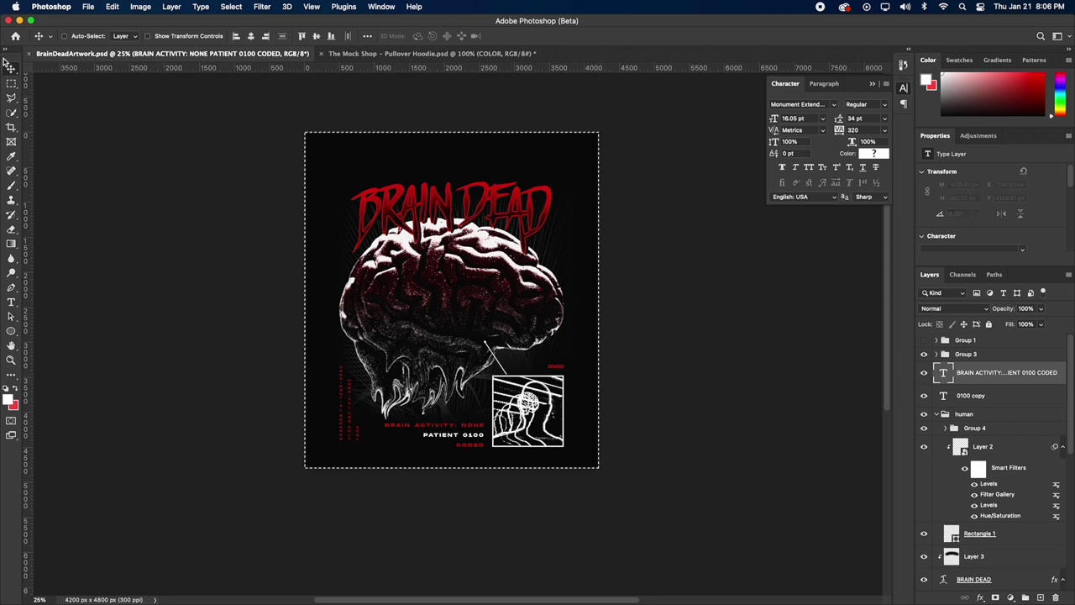
click(147, 99)
- Paste the artwork into the Pullover Hoodie mockup's ART folder above ART MASK and set its blend mode to Screen
click(432, 53)
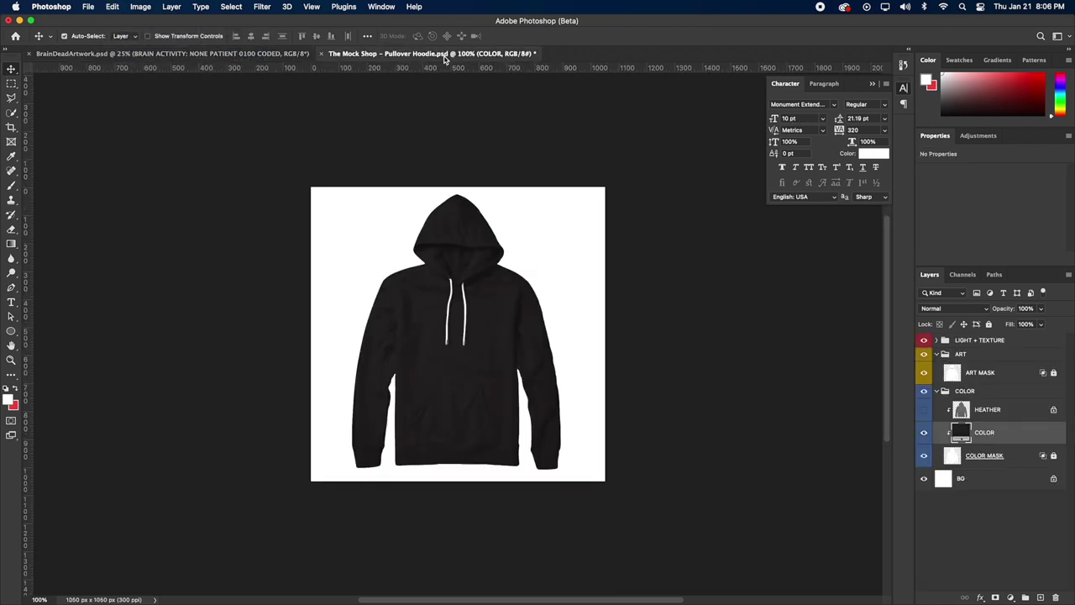
key(super+v)
drag(984, 434, 978, 378)
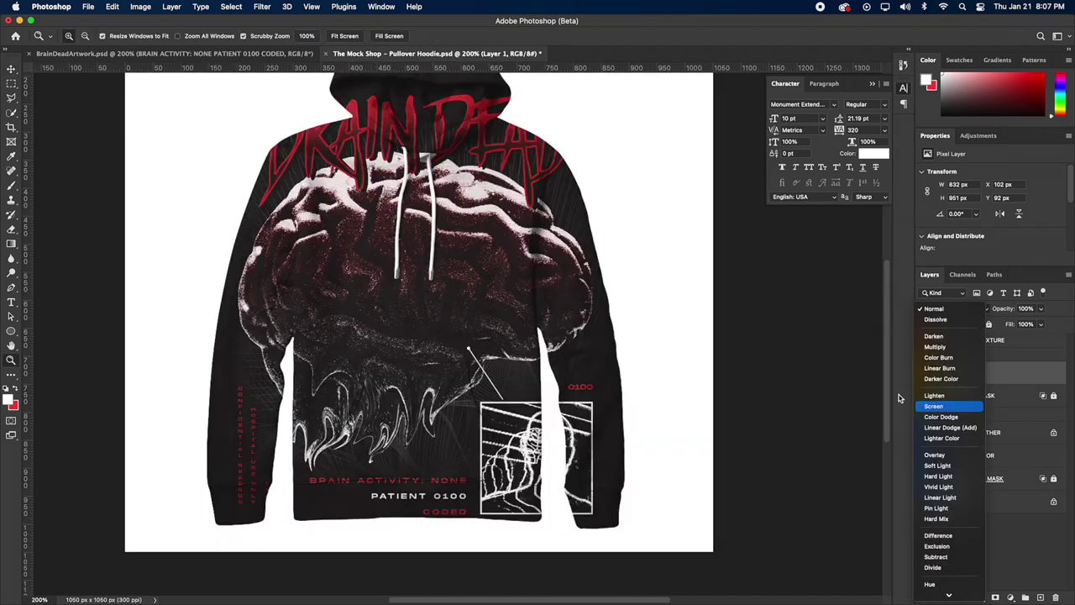
click(934, 404)
- Scale the pasted artwork to less than half its size and center it on the hoodie's chest above the pocket
key(super+t)
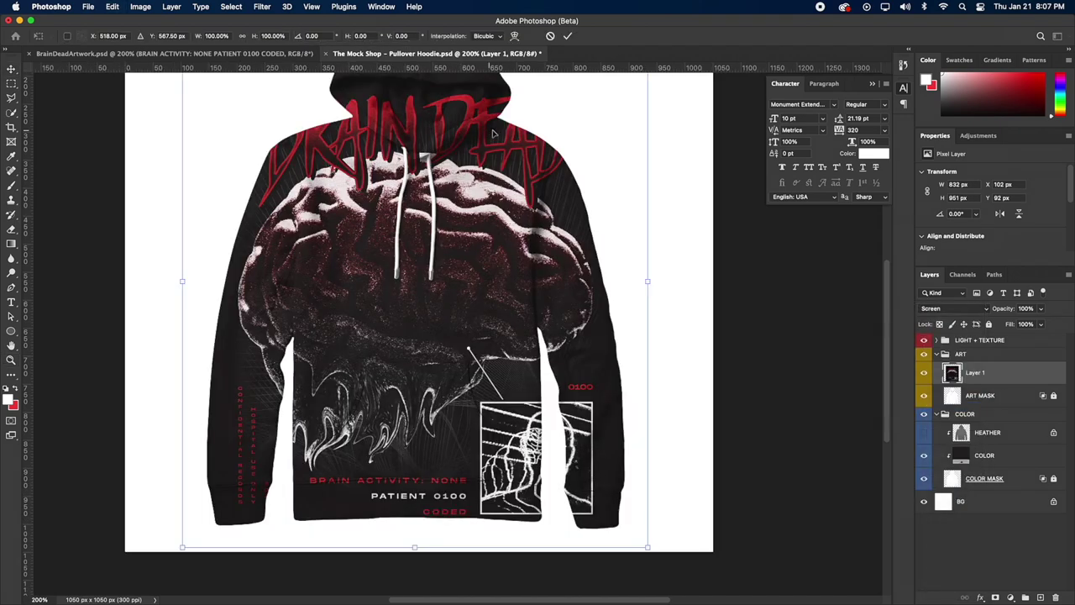
drag(511, 123, 511, 225)
drag(646, 114, 506, 215)
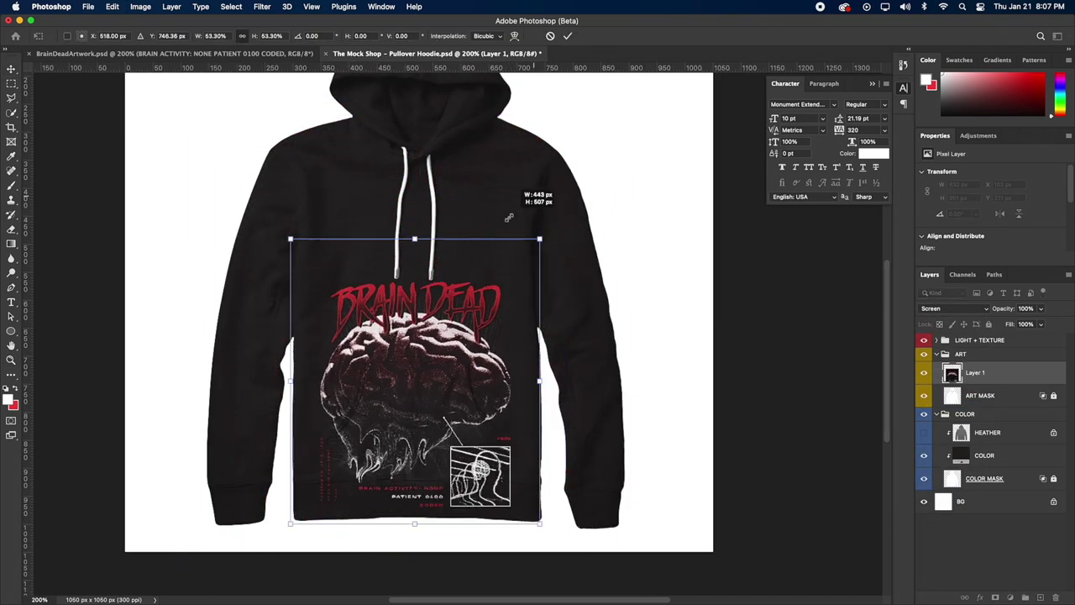
drag(431, 344, 432, 232)
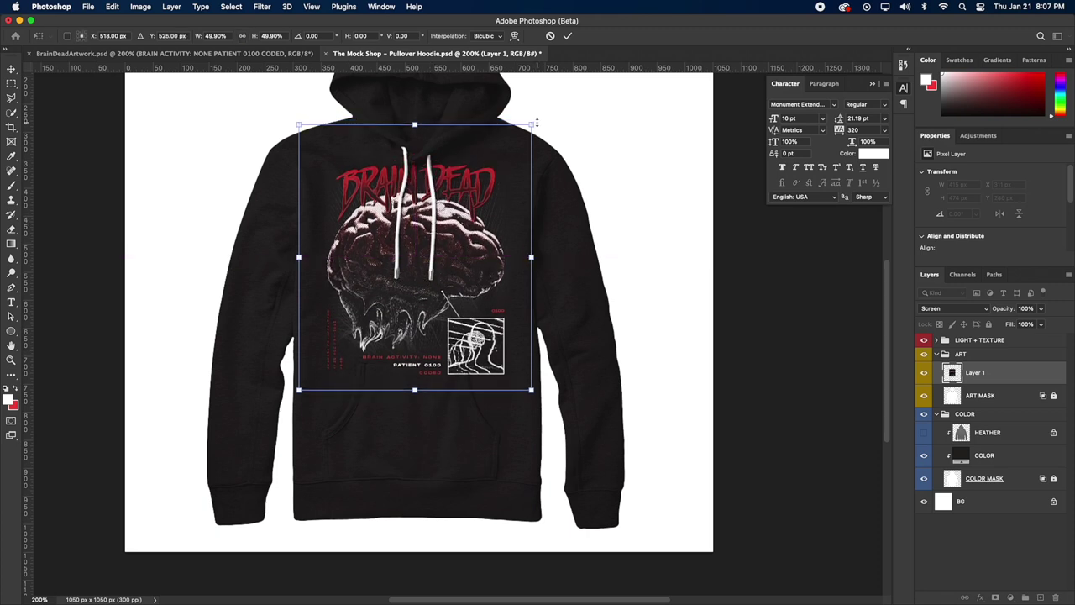
drag(536, 123, 507, 142)
key(Return)
key(z)
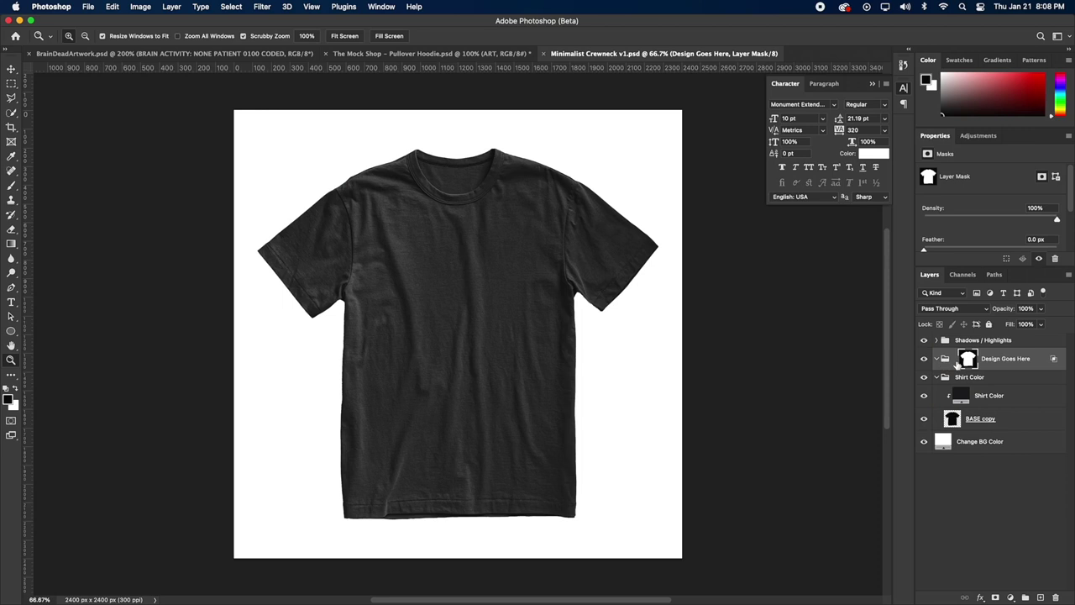
- Place the copied artwork in the crewneck mockup's Design Goes Here group in Screen mode, sized about 1278 × 1460 px on the shirt front
key(super+v)
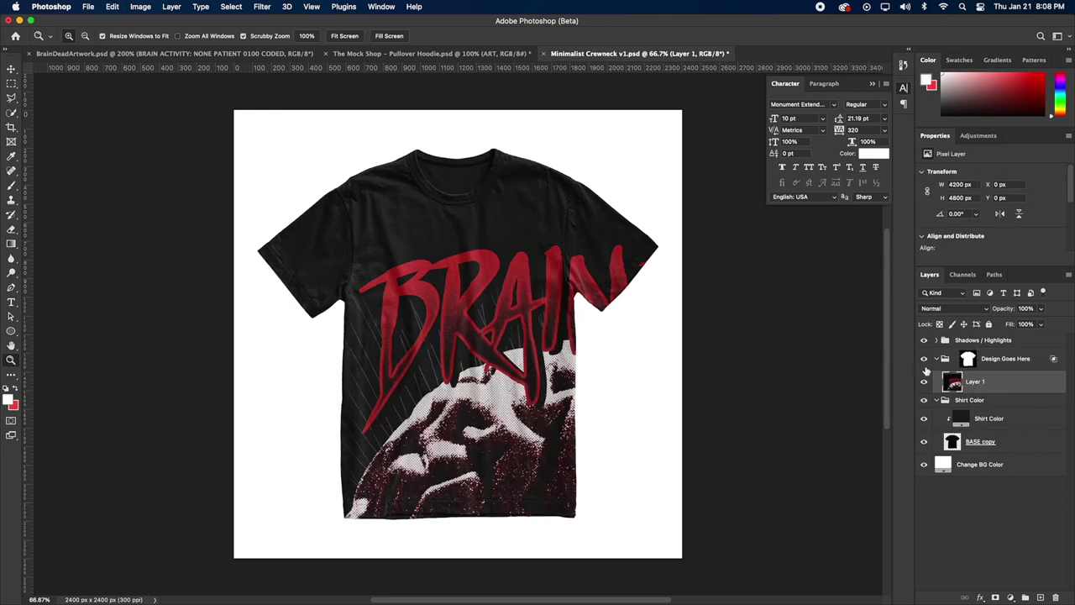
key(super+t)
drag(233, 110, 540, 337)
drag(628, 471, 460, 246)
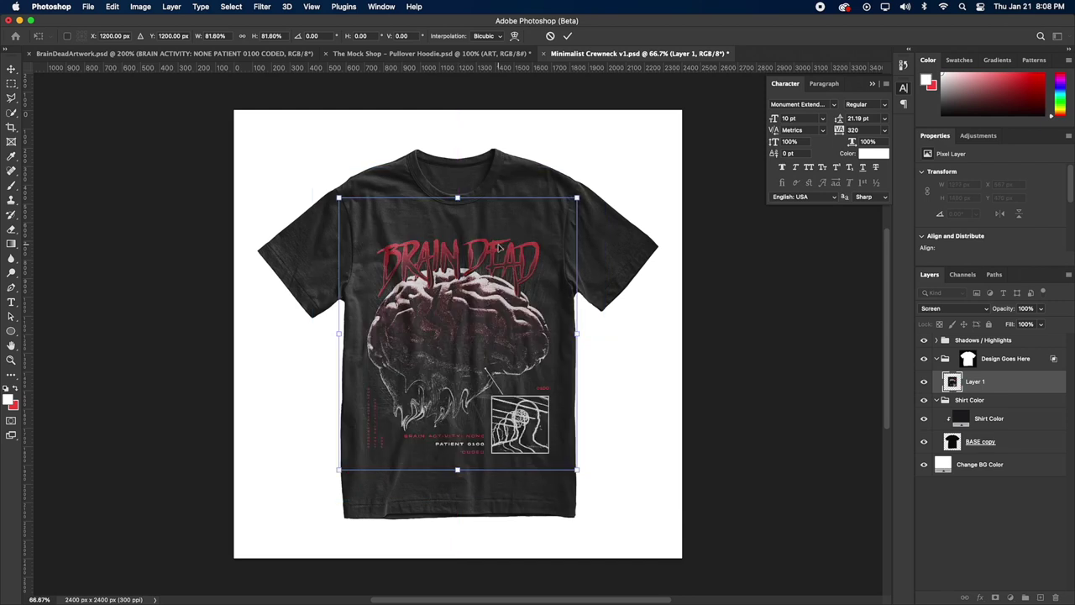
drag(497, 246, 497, 249)
key(Return)
key(z)
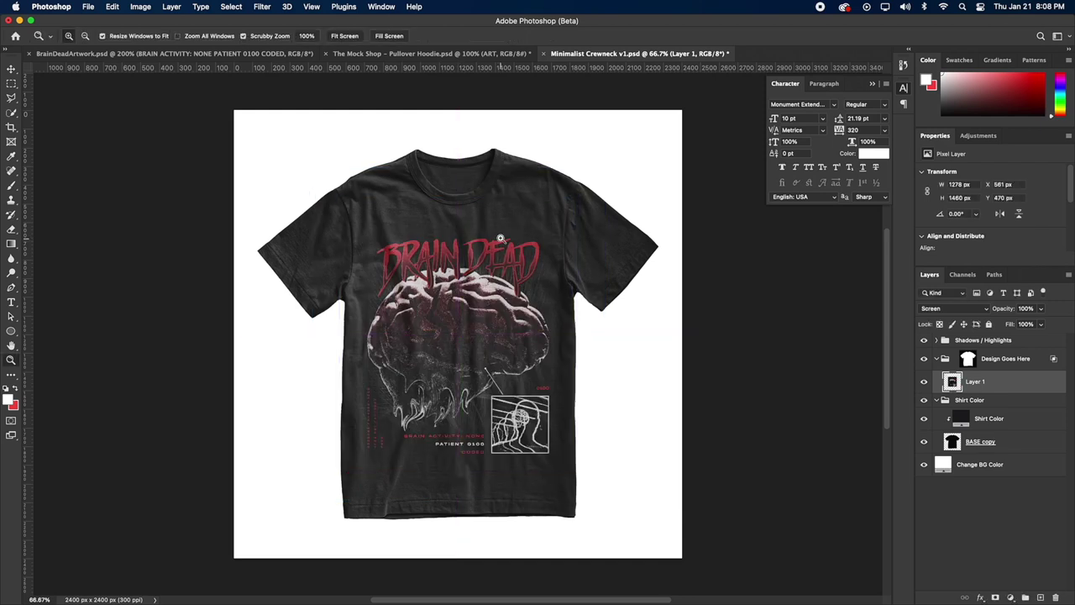
- Try removing the dark tones from the Group 5 copy layer with a Blend If This Layer black value of 51, previewed over the black Background
click(11, 69)
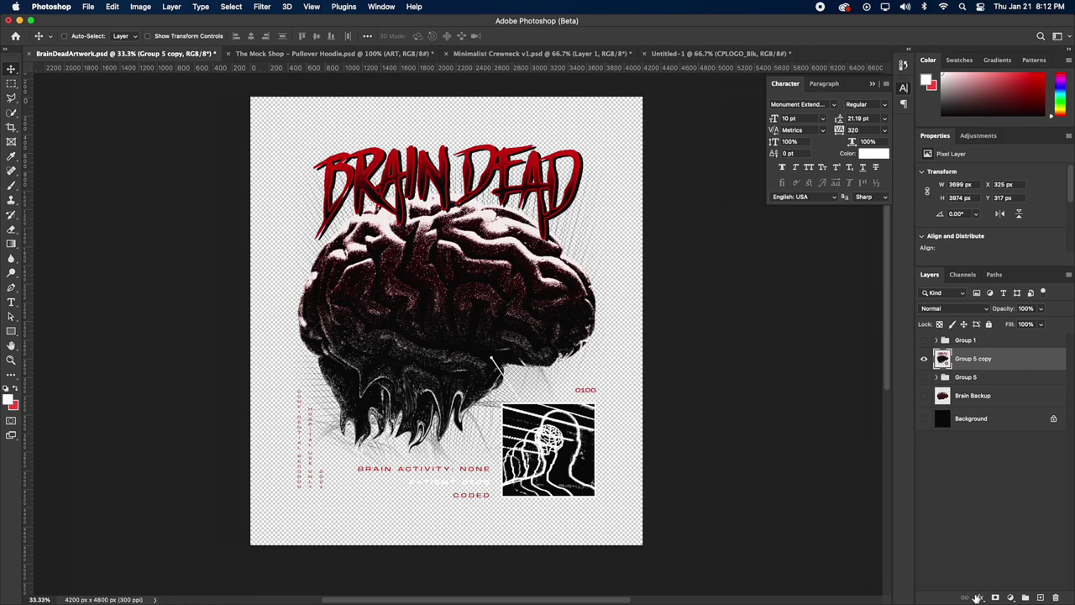
click(976, 597)
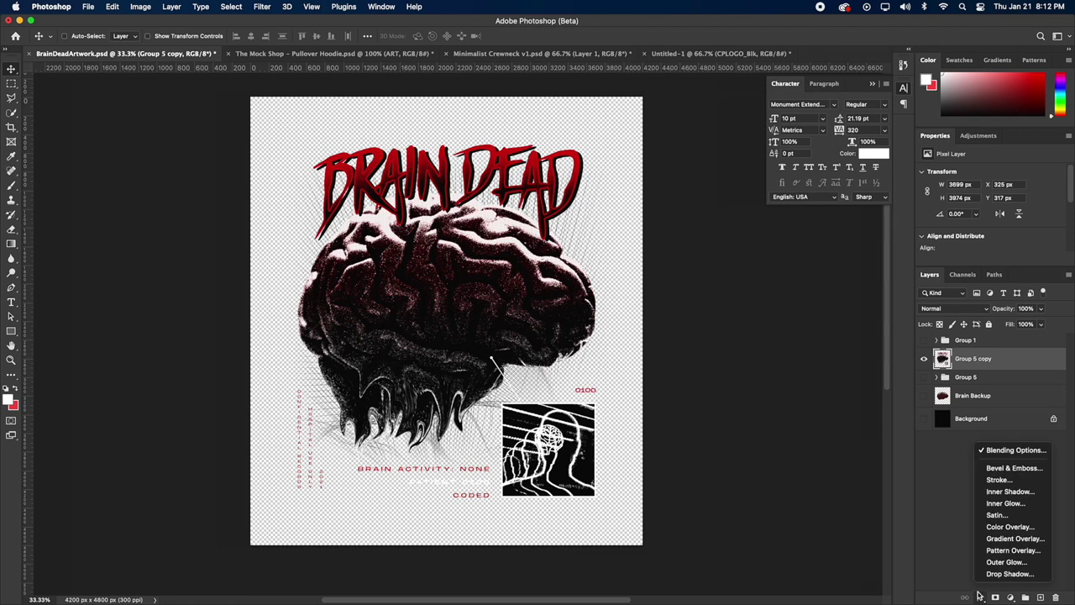
click(991, 453)
key(alt)
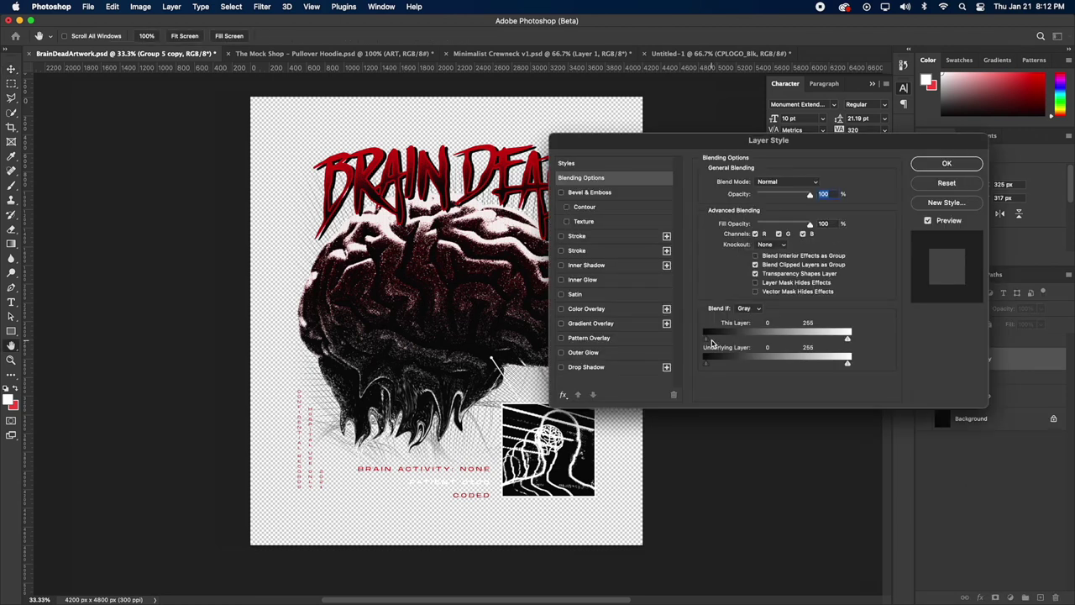
drag(711, 341, 734, 343)
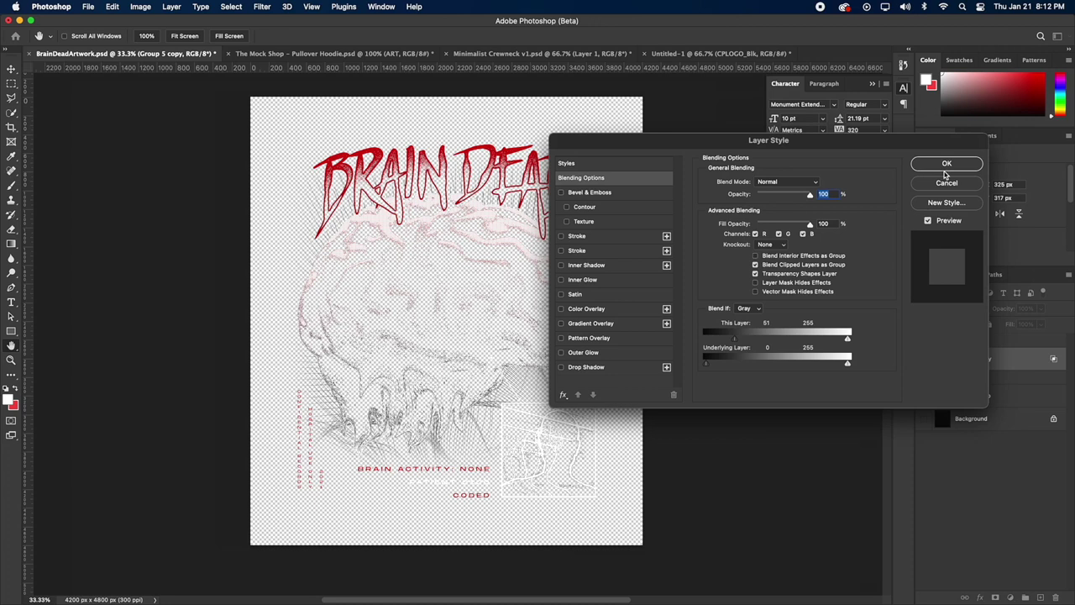
click(946, 164)
click(924, 419)
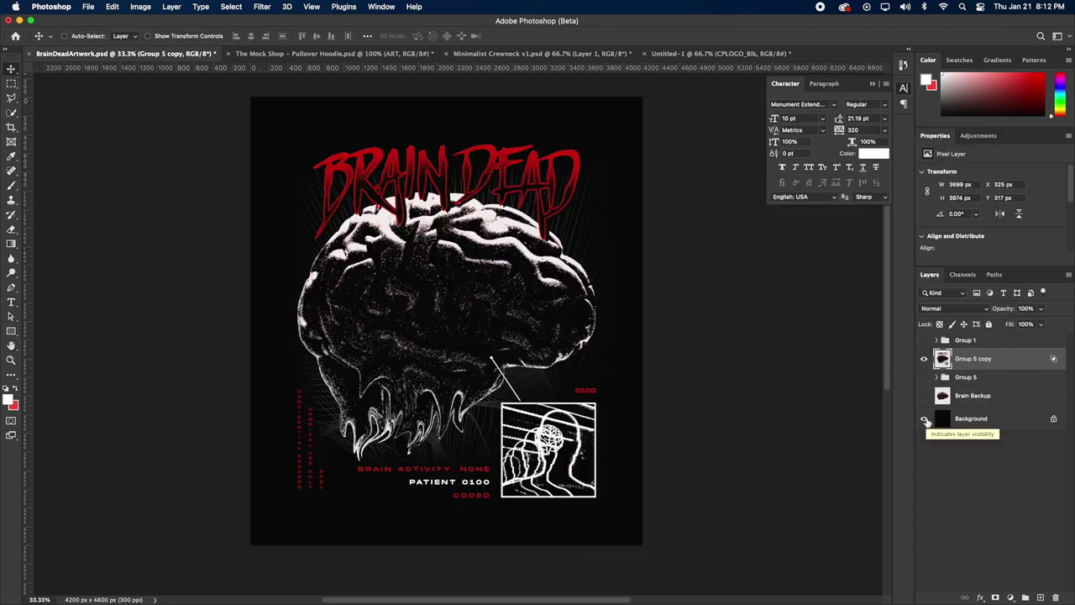
key(super+z)
key(super+z)
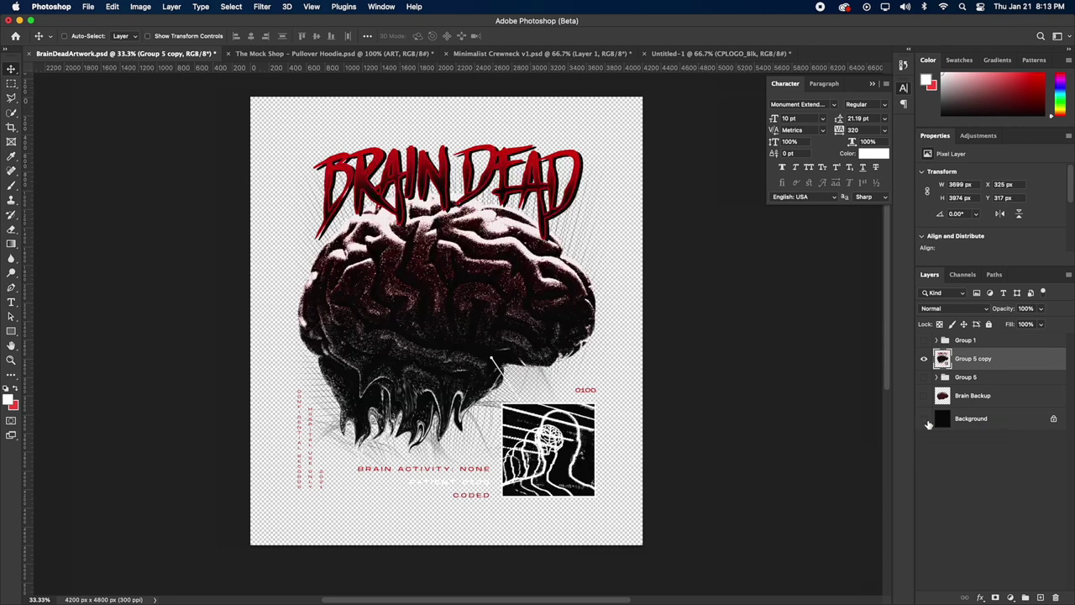
- Fade out Group 5 copy's blacks with a split Blend If This Layer black range of 2 / 23, and convert the layer to a smart object
click(981, 594)
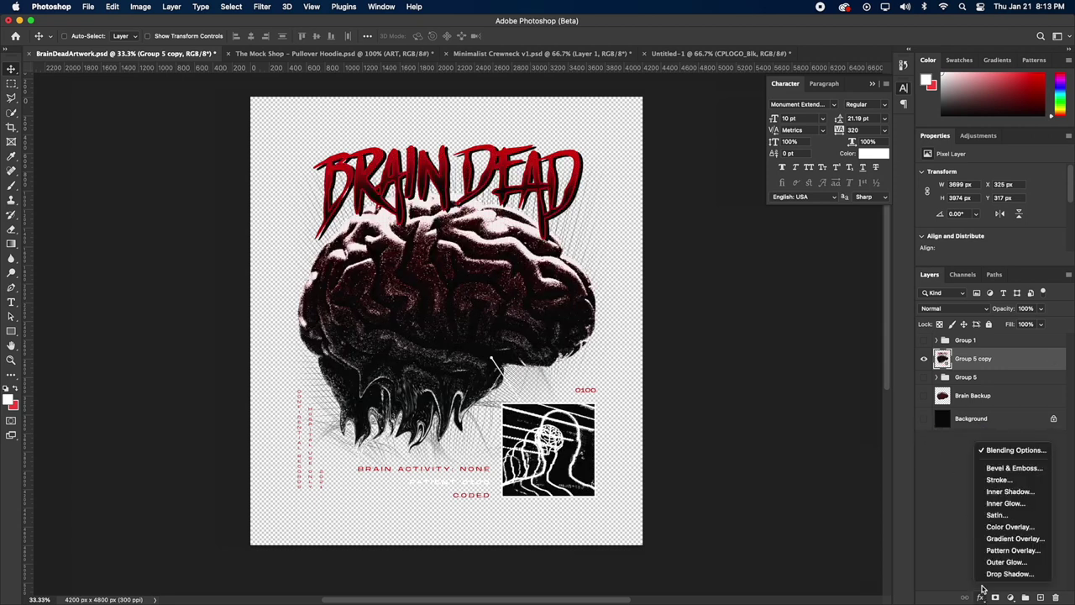
click(1007, 449)
key(alt)
drag(705, 336, 718, 336)
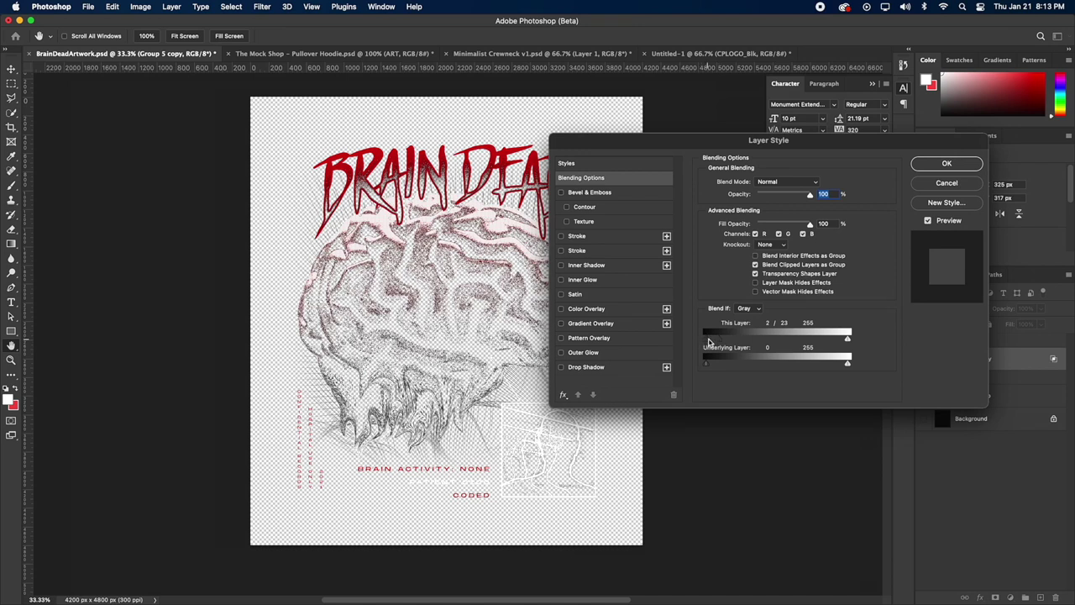
click(947, 163)
right_click(979, 363)
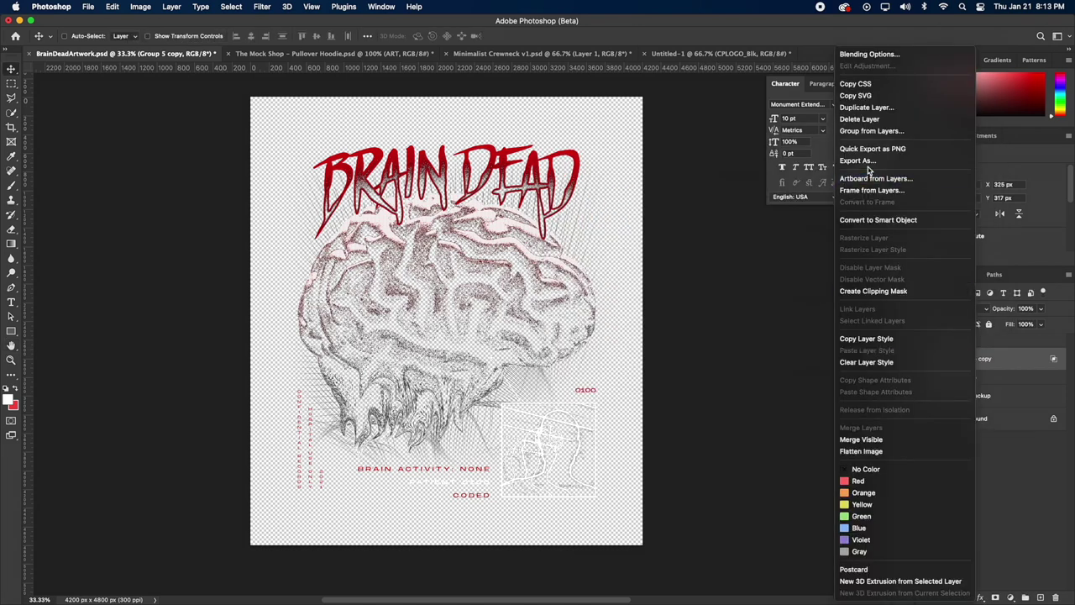
click(877, 219)
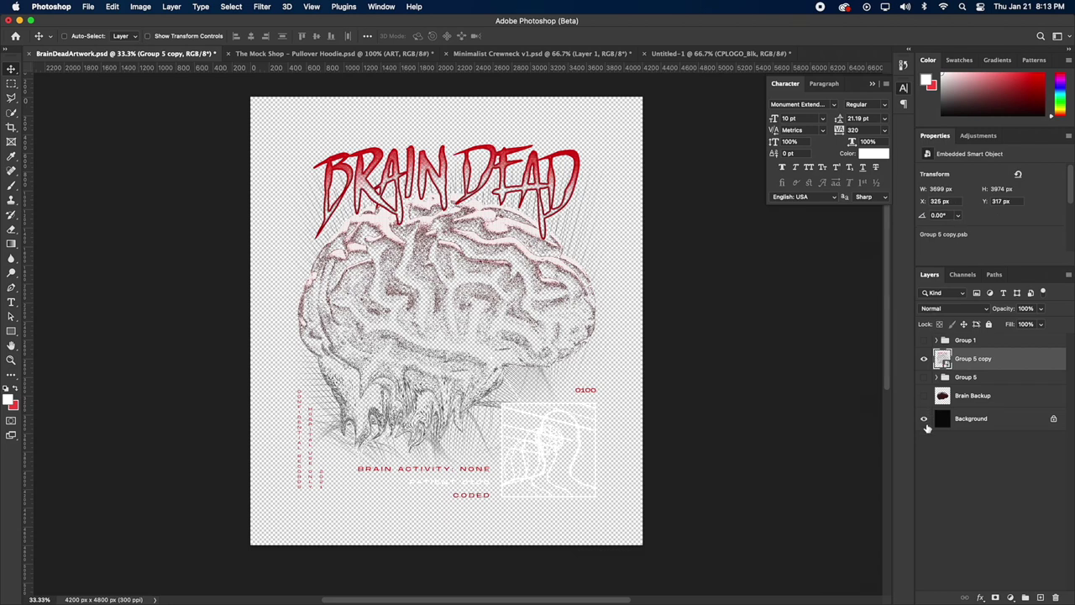